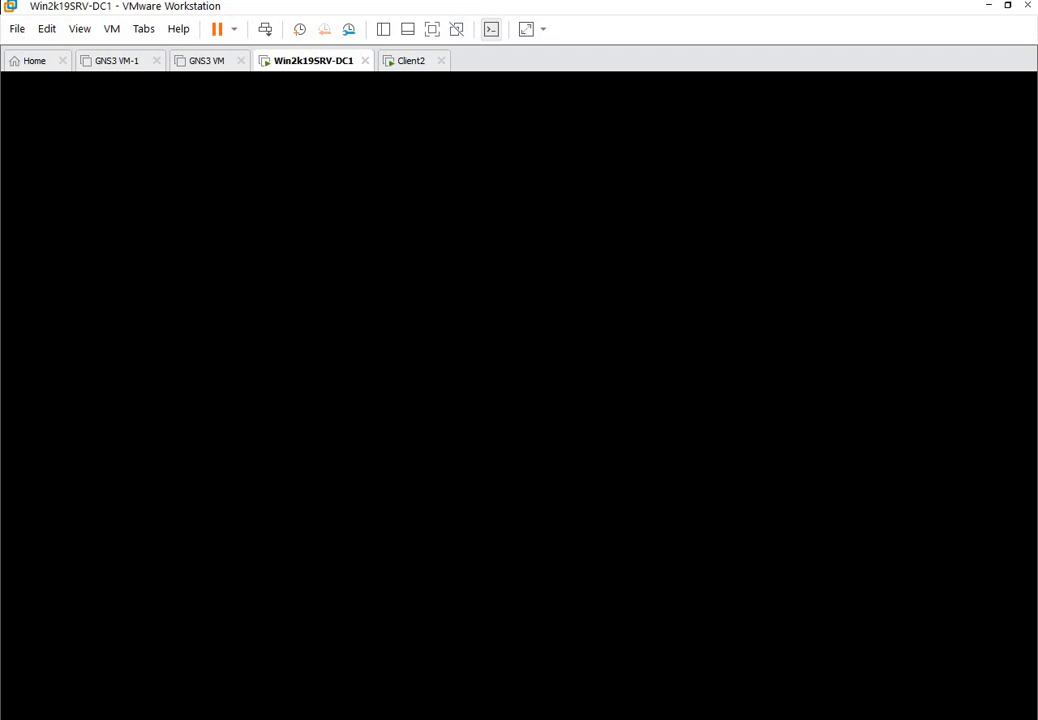
Sign in to Win2k19SRV-DC1 as TEST\Administrator by entering the account password.
left_click(265, 29)
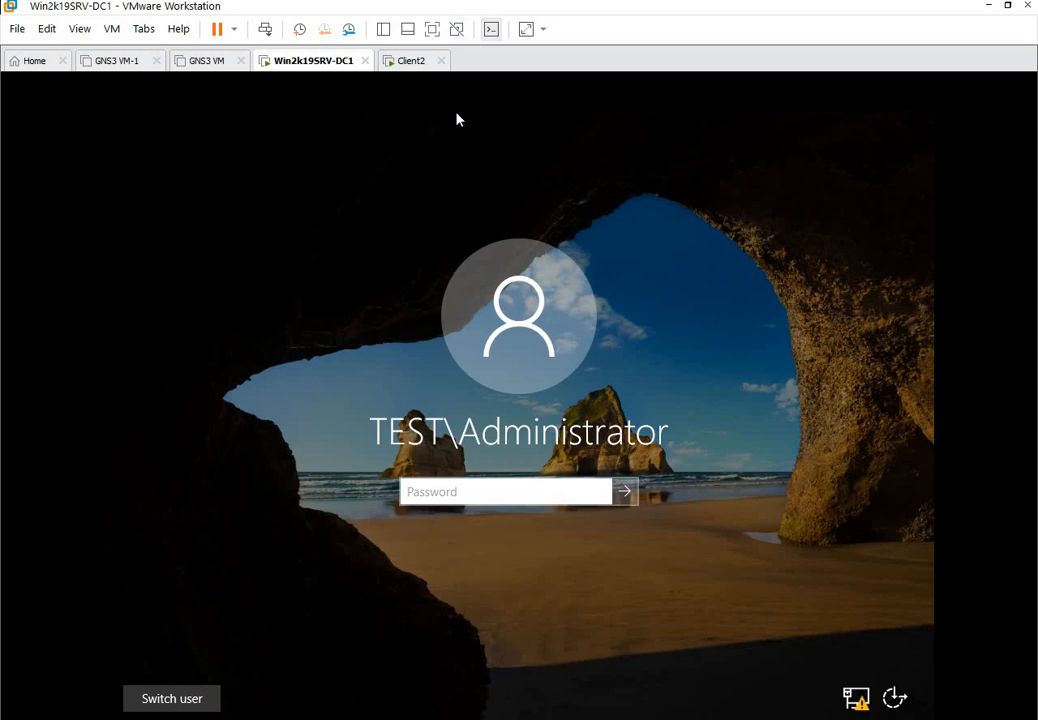
type("******")
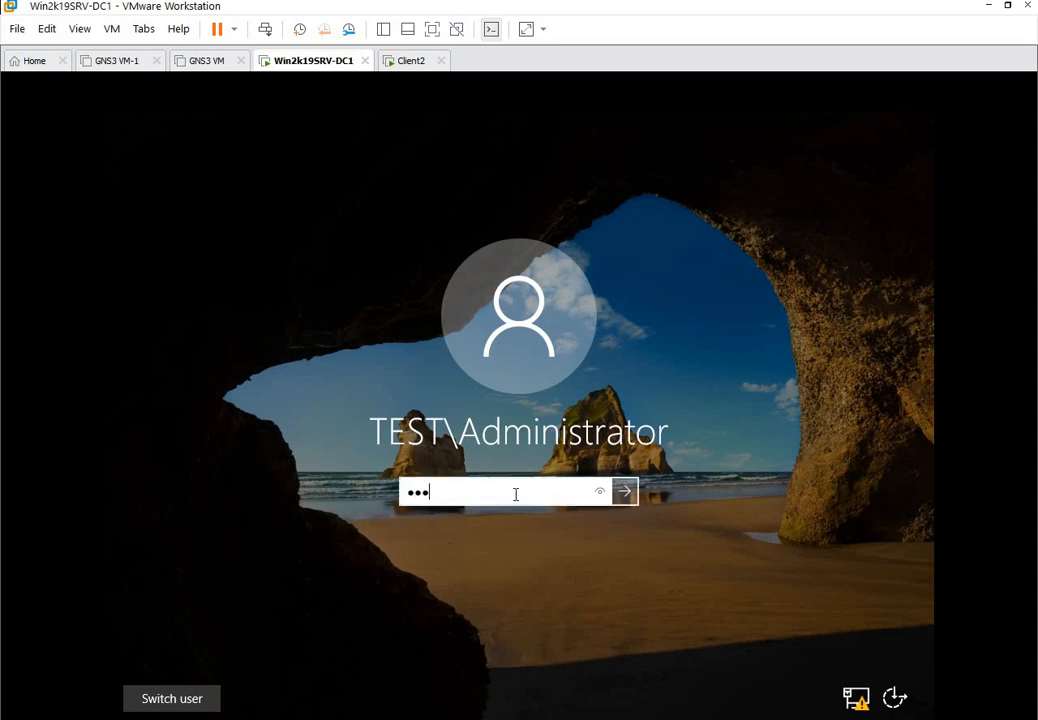
type("****")
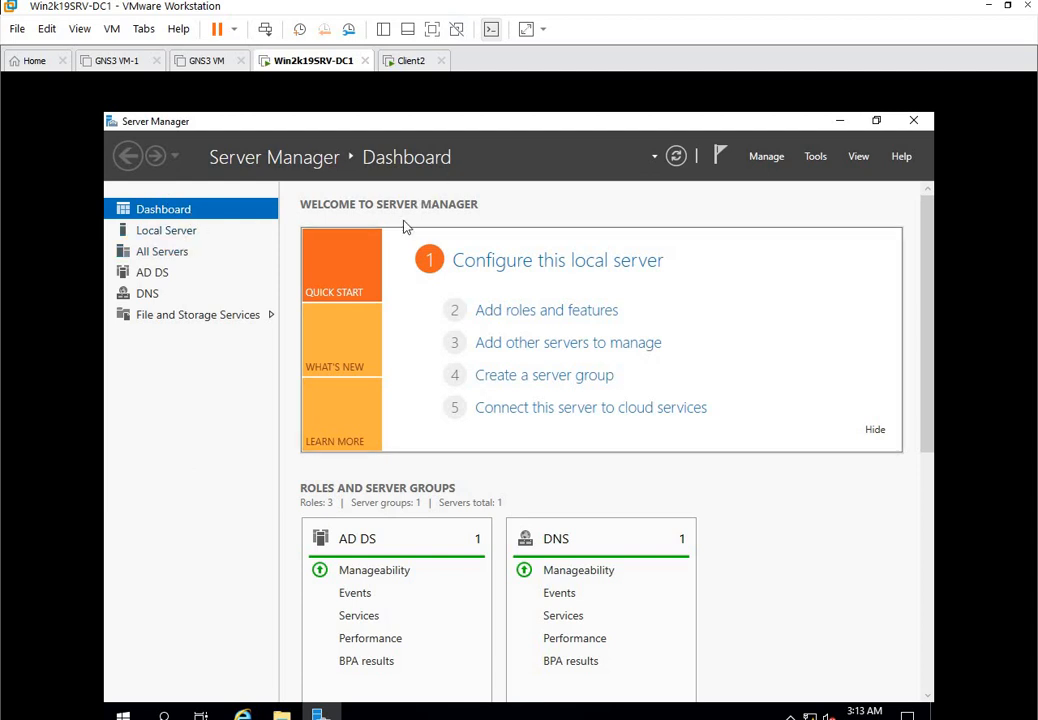
Launch Active Directory Users and Computers from Server Manager's Tools menu on Win2k19SRV-DC1.
left_click(411, 60)
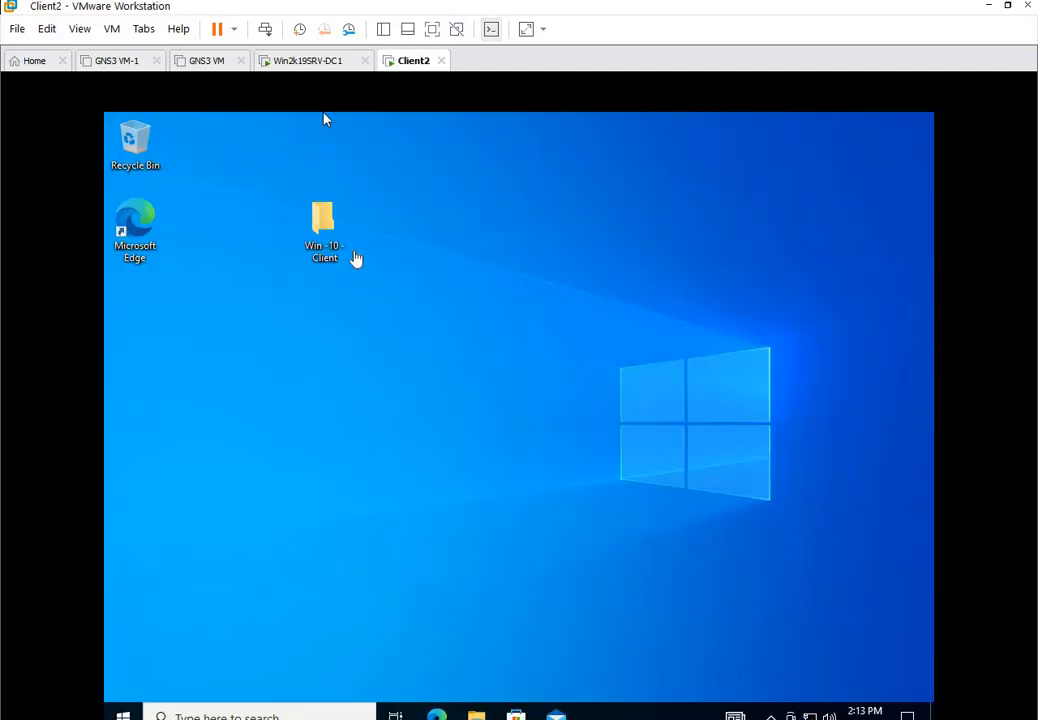
left_click(310, 62)
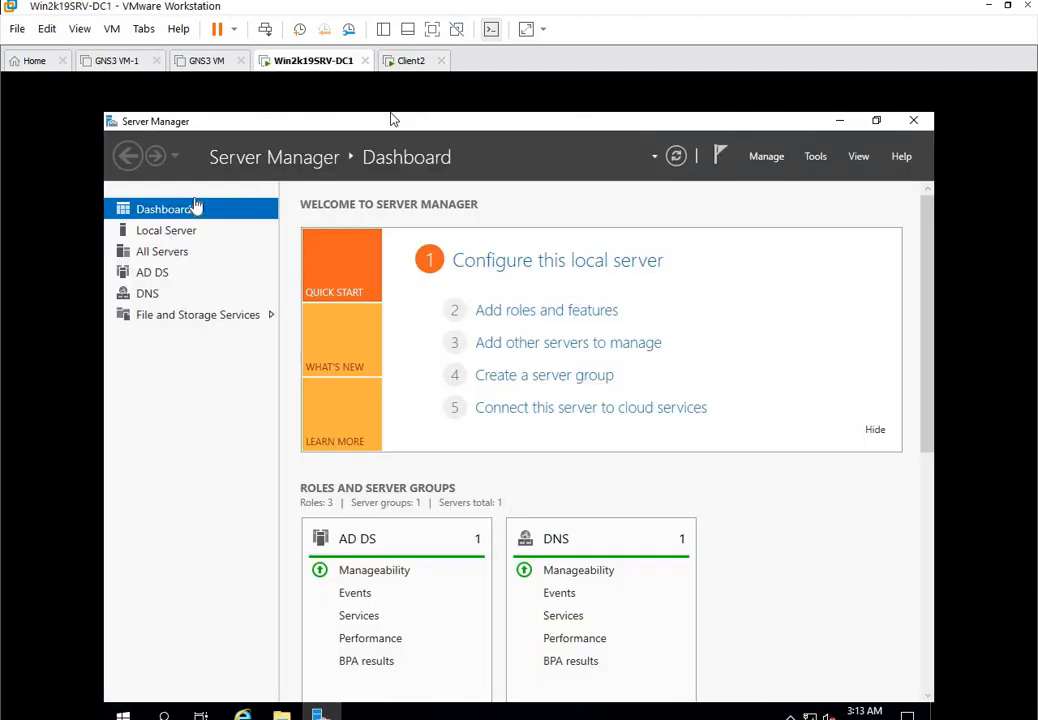
left_click(815, 158)
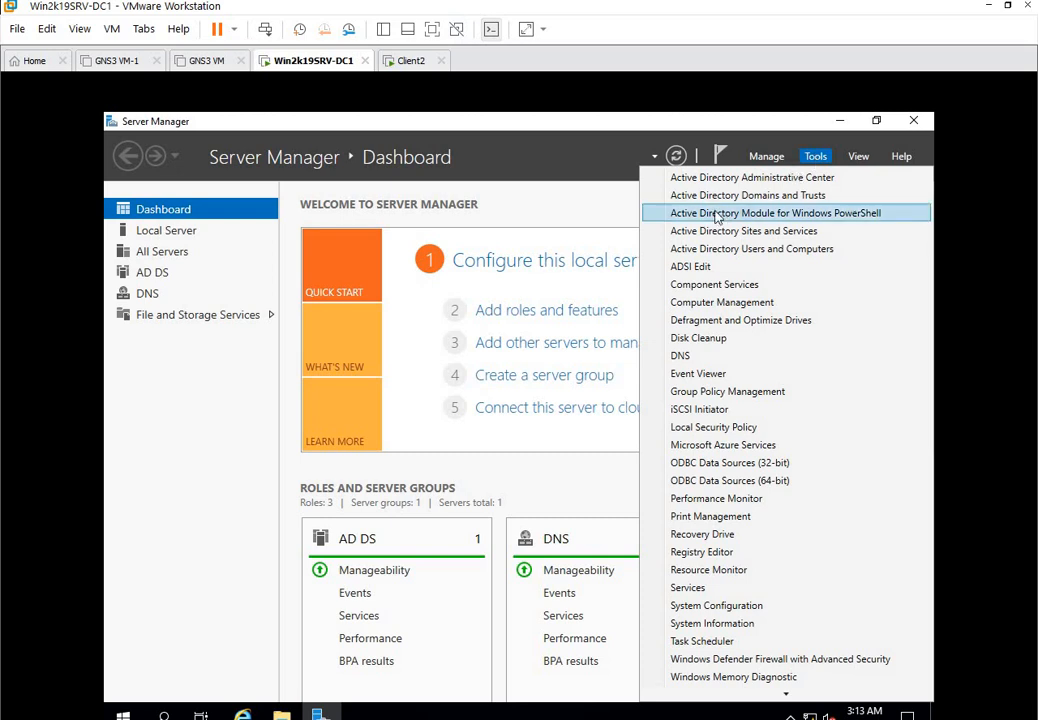
left_click(720, 250)
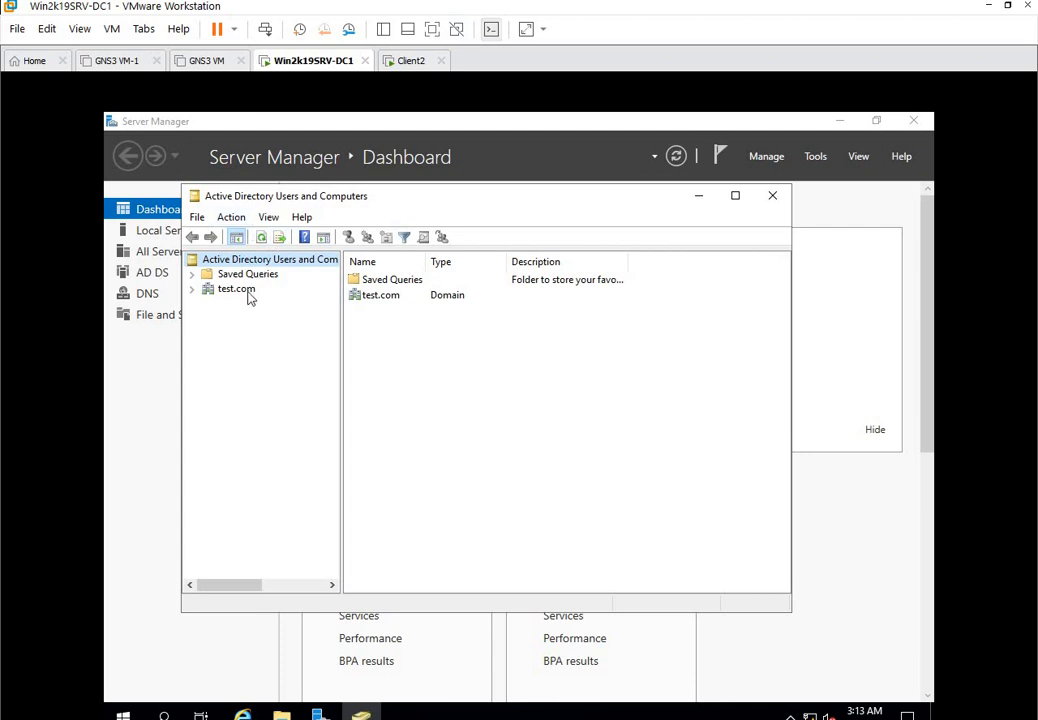
Confirm test.com's Computers container is empty and WIN2K19SRV-DC1 is the only domain controller.
left_click(191, 290)
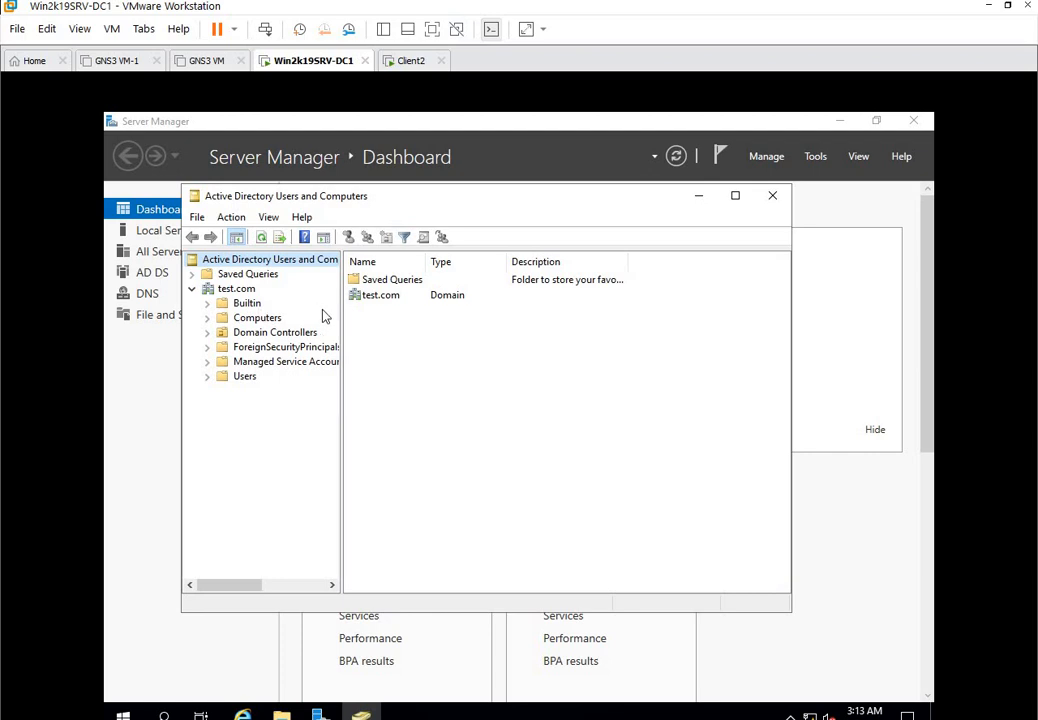
left_click(262, 318)
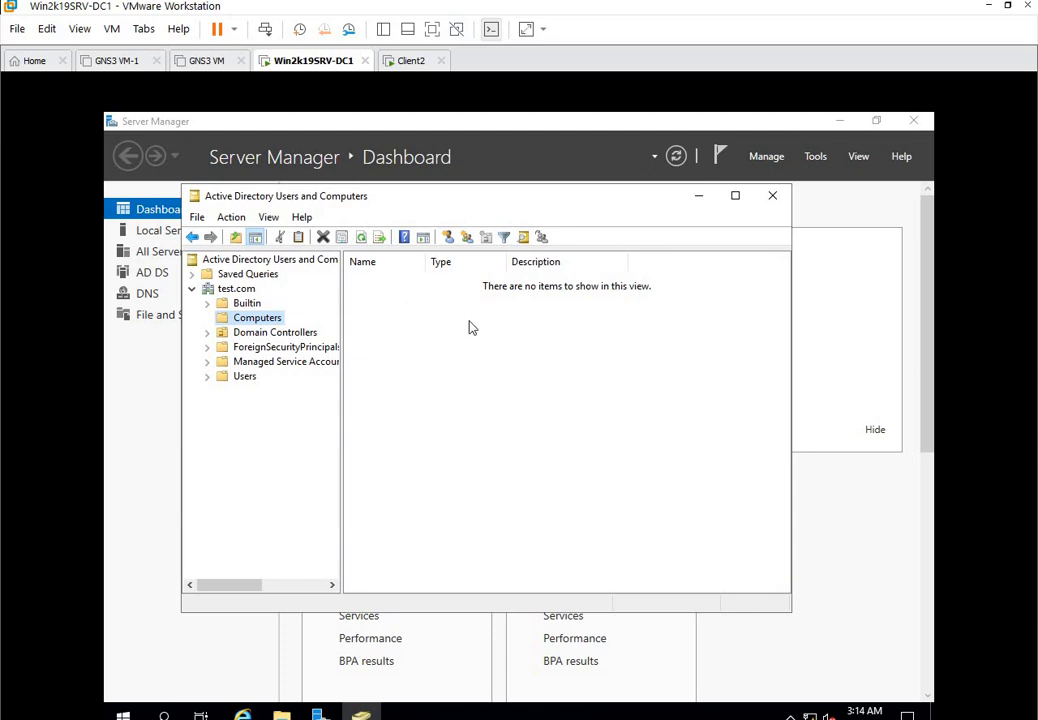
left_click(292, 332)
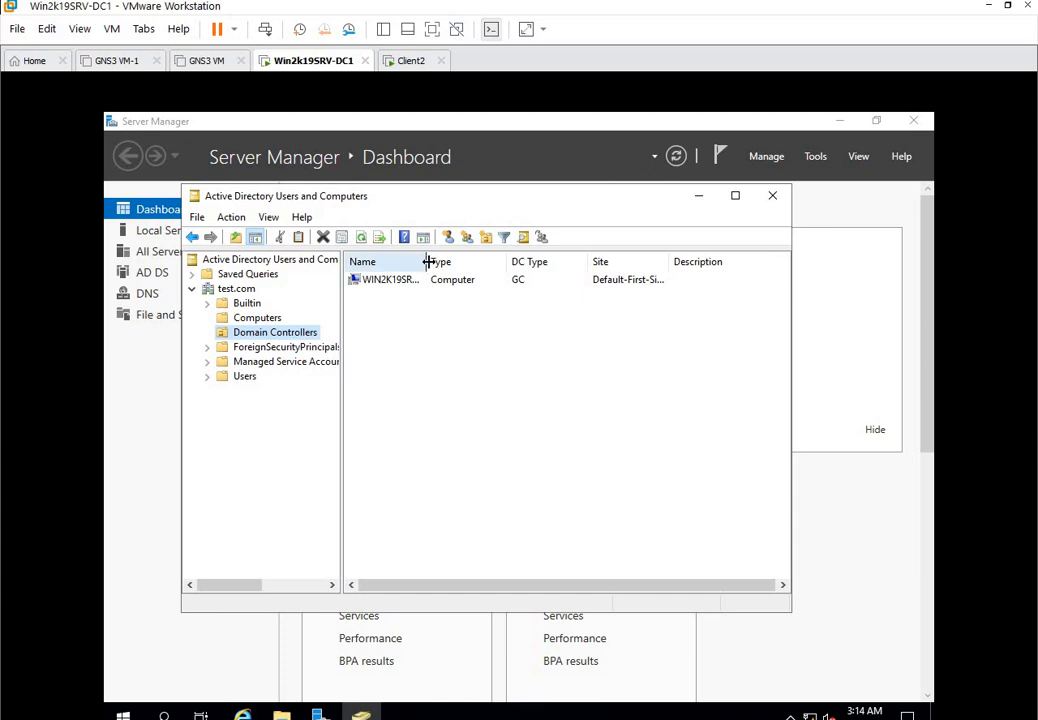
left_click_drag(428, 262, 464, 262)
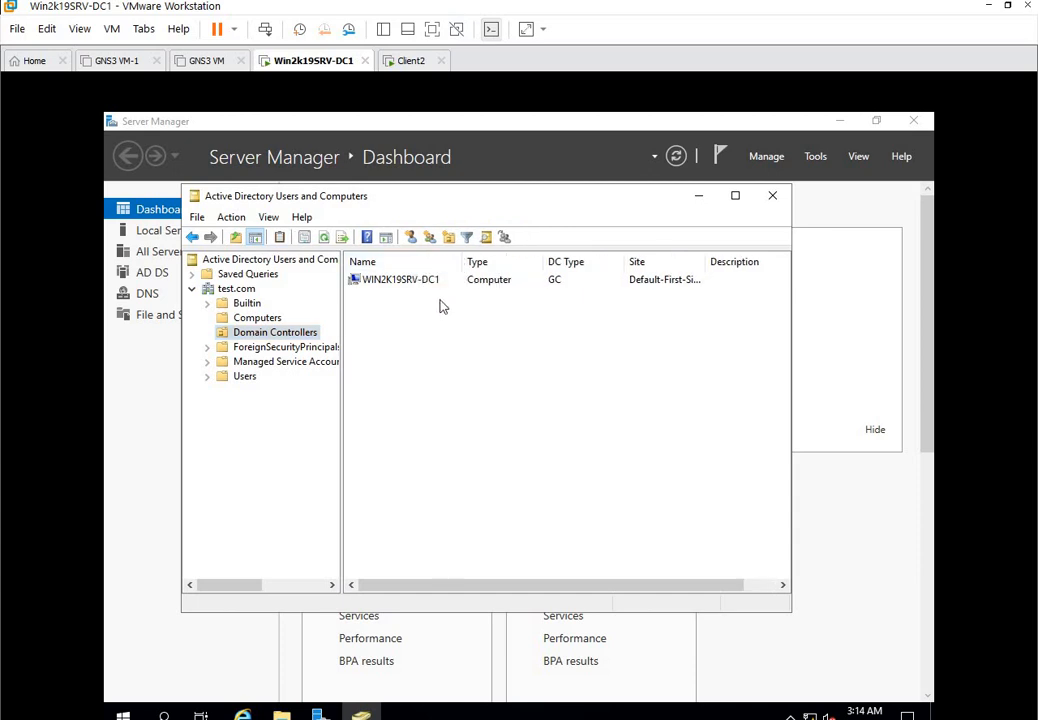
left_click(259, 320)
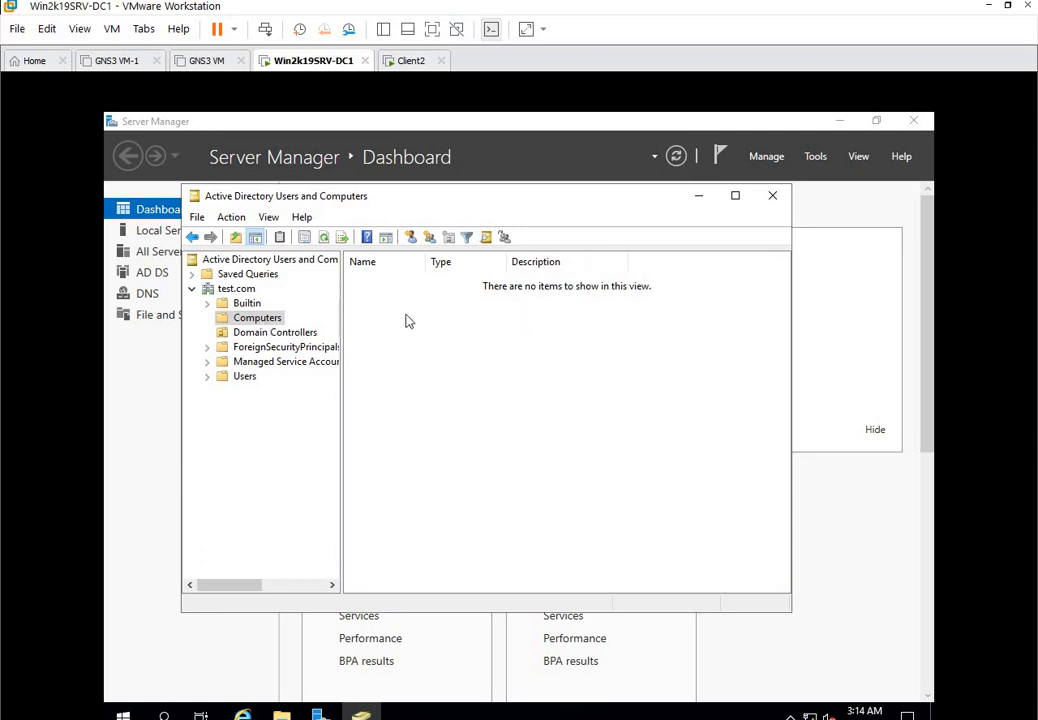
left_click(404, 66)
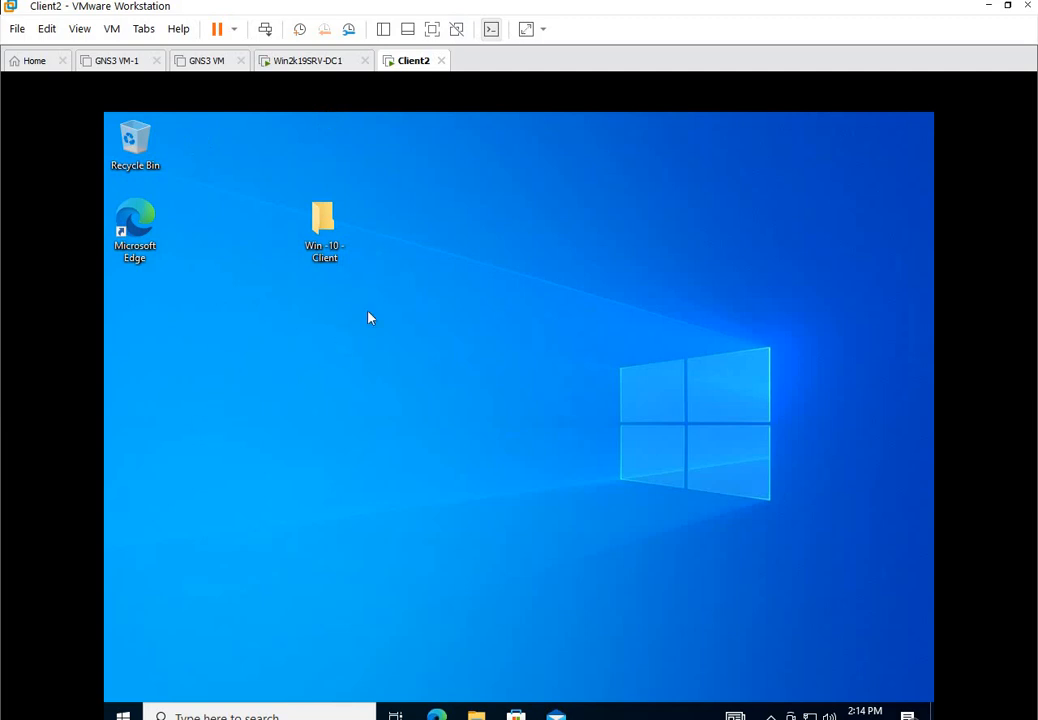
Read the domain controller's Local Server properties: domain test.com, IP 192.168.20.178.
left_click(329, 58)
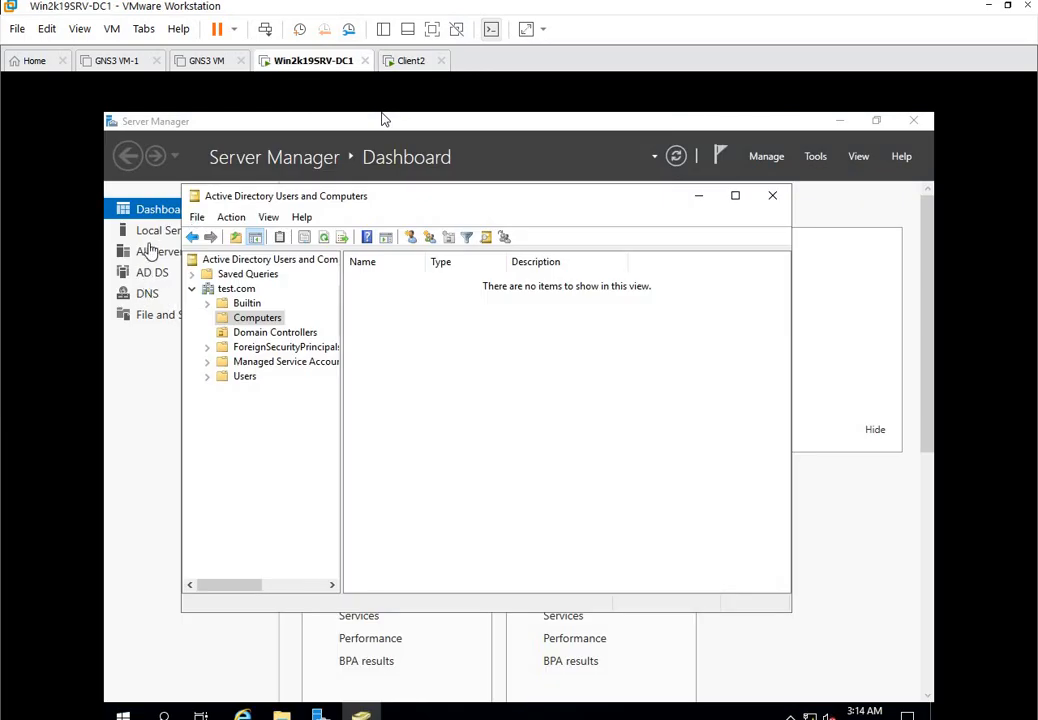
left_click(698, 197)
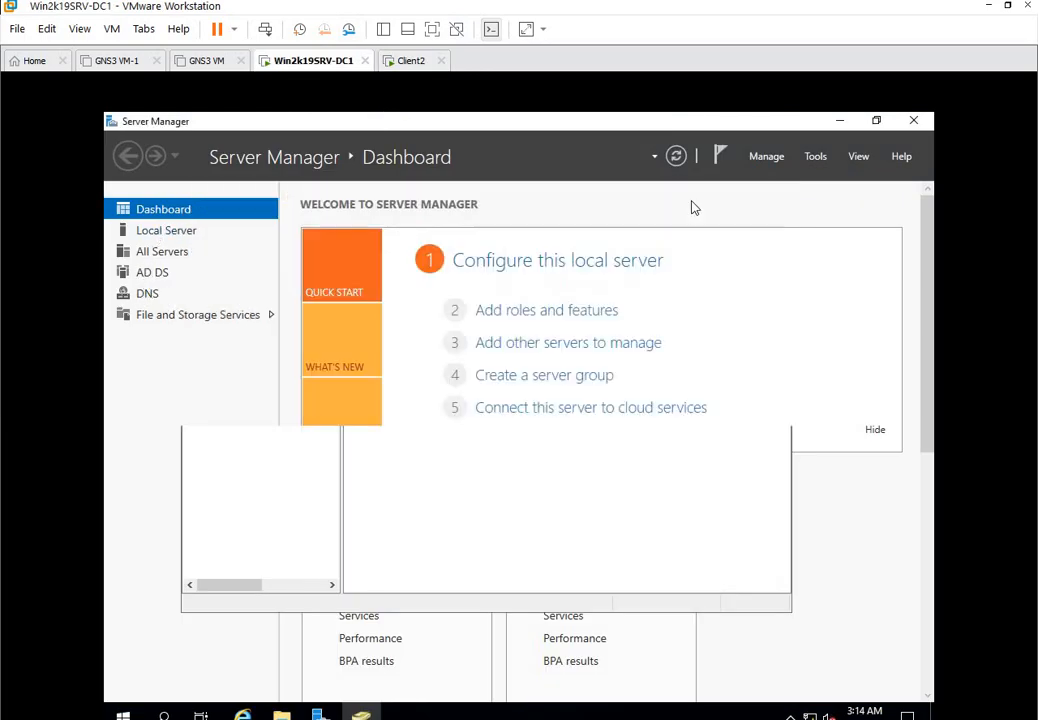
left_click(181, 236)
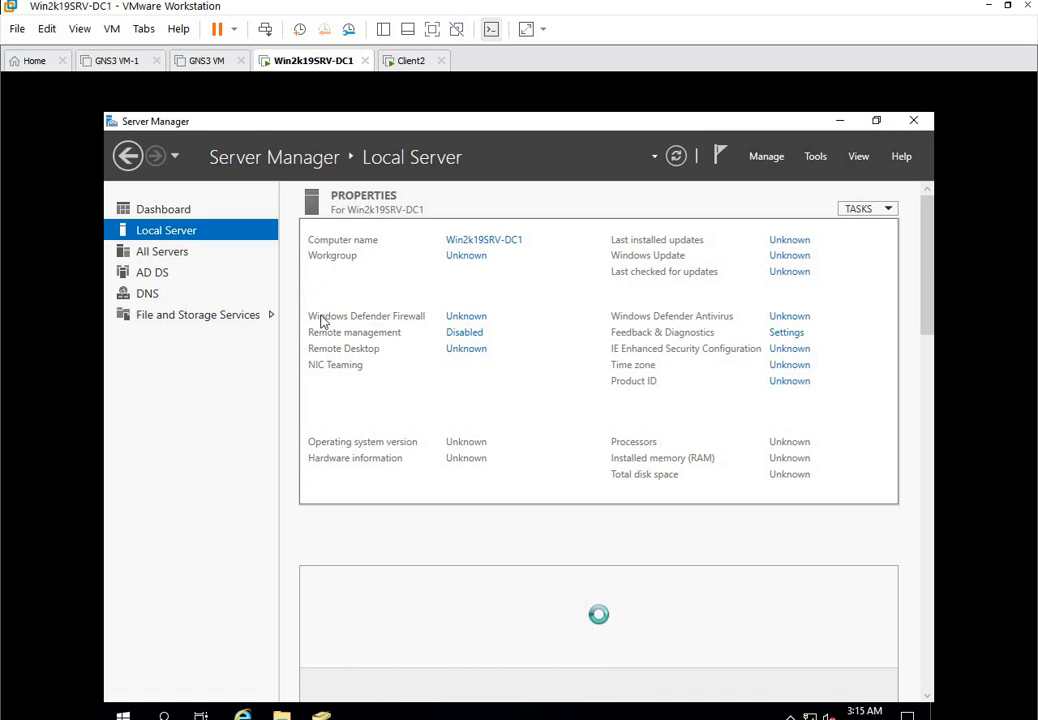
left_click(170, 212)
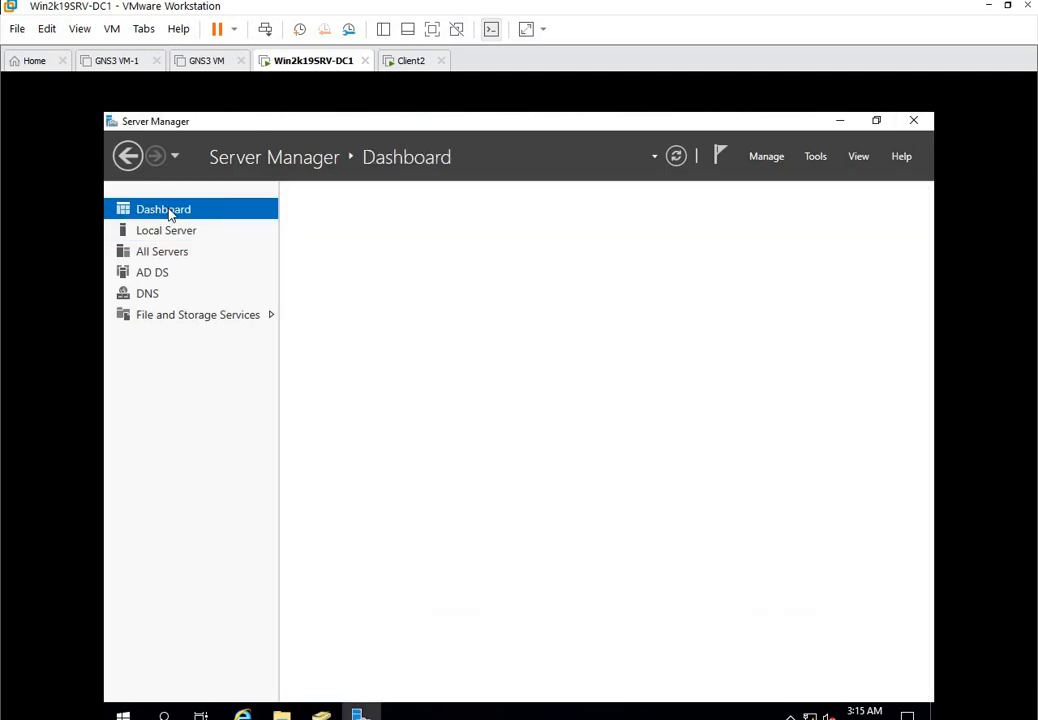
left_click(169, 232)
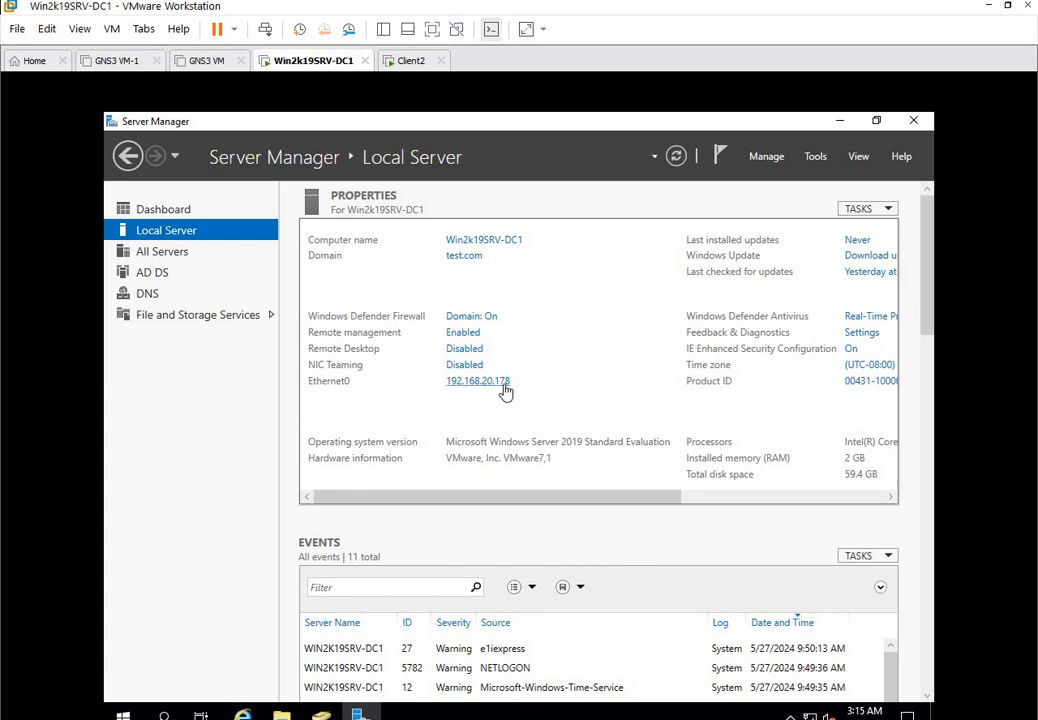
left_click(410, 61)
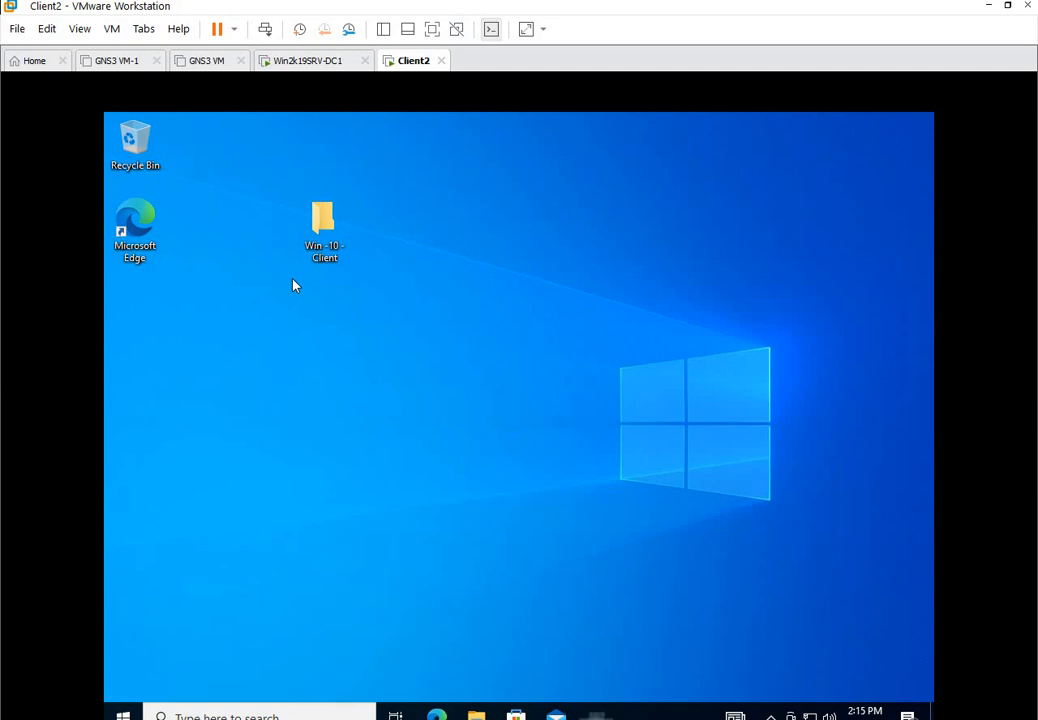
Run ipconfig on Client2 to show IPv4 192.168.20.167 and gateway 192.168.20.2.
key("super+r")
key("Return")
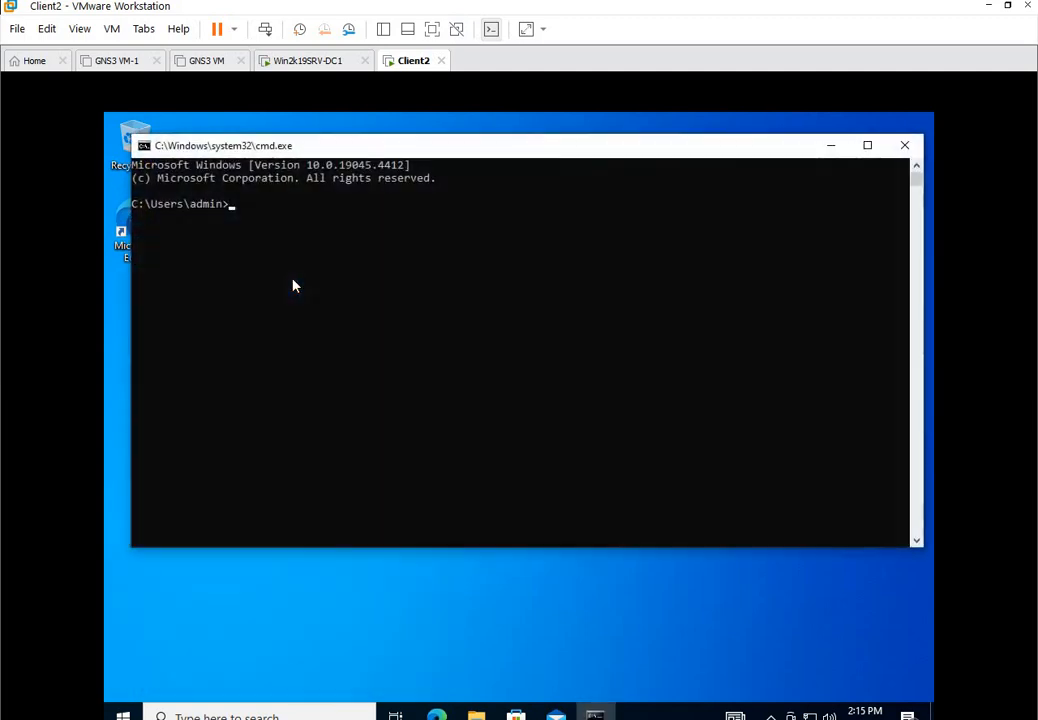
type("ipconfig")
key("Return")
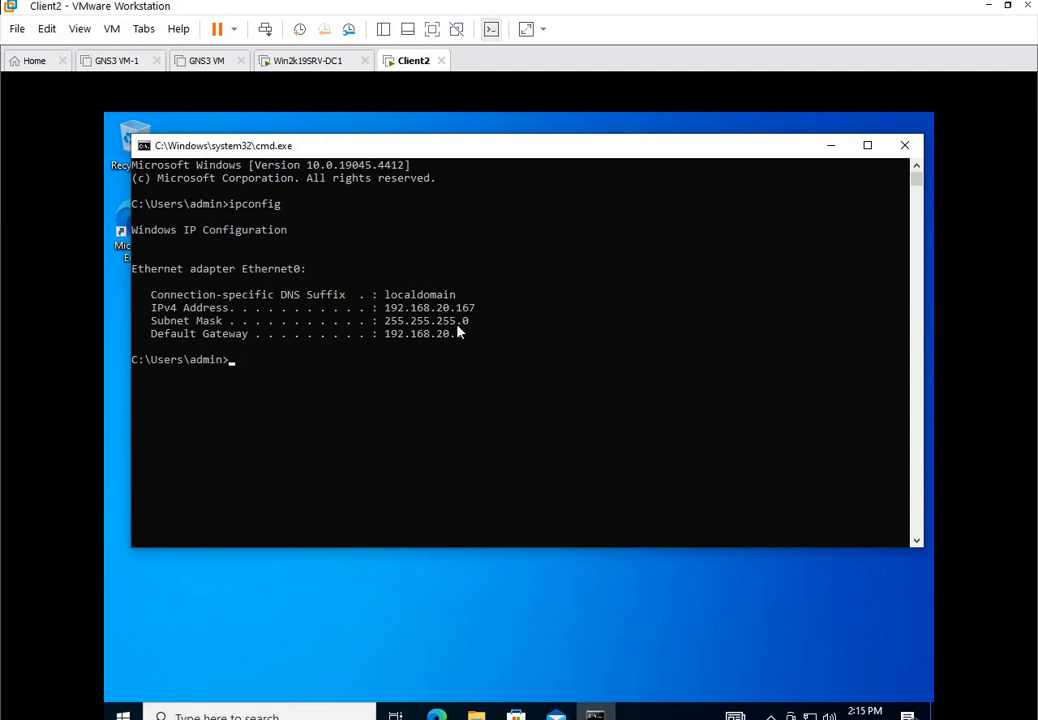
left_click(393, 359)
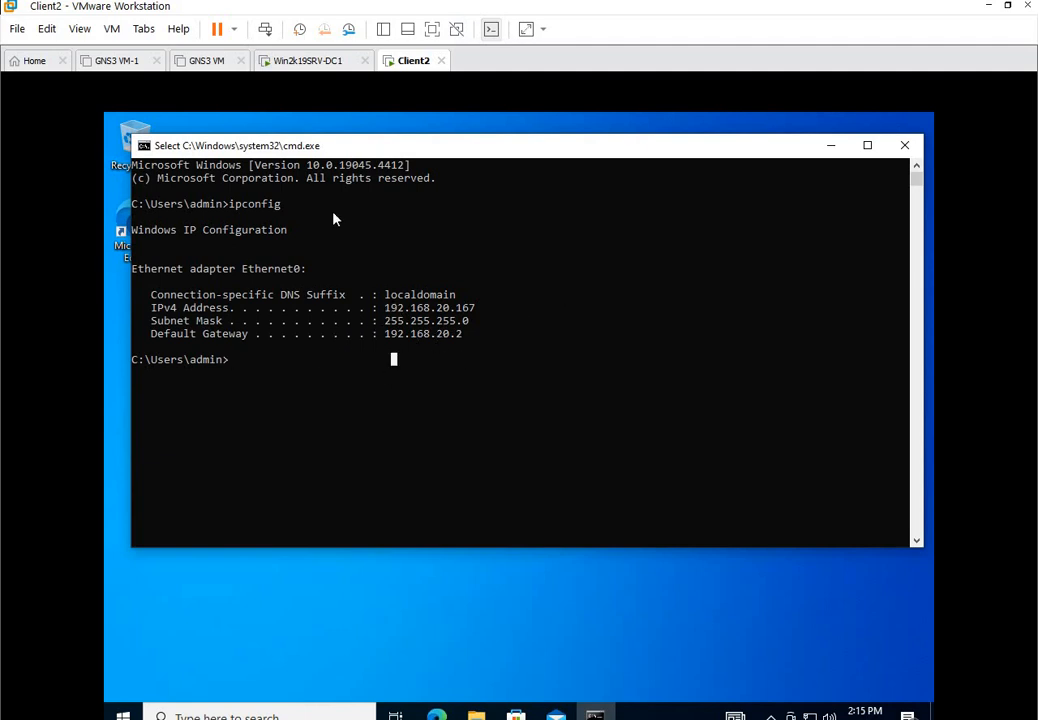
left_click_drag(366, 152, 400, 164)
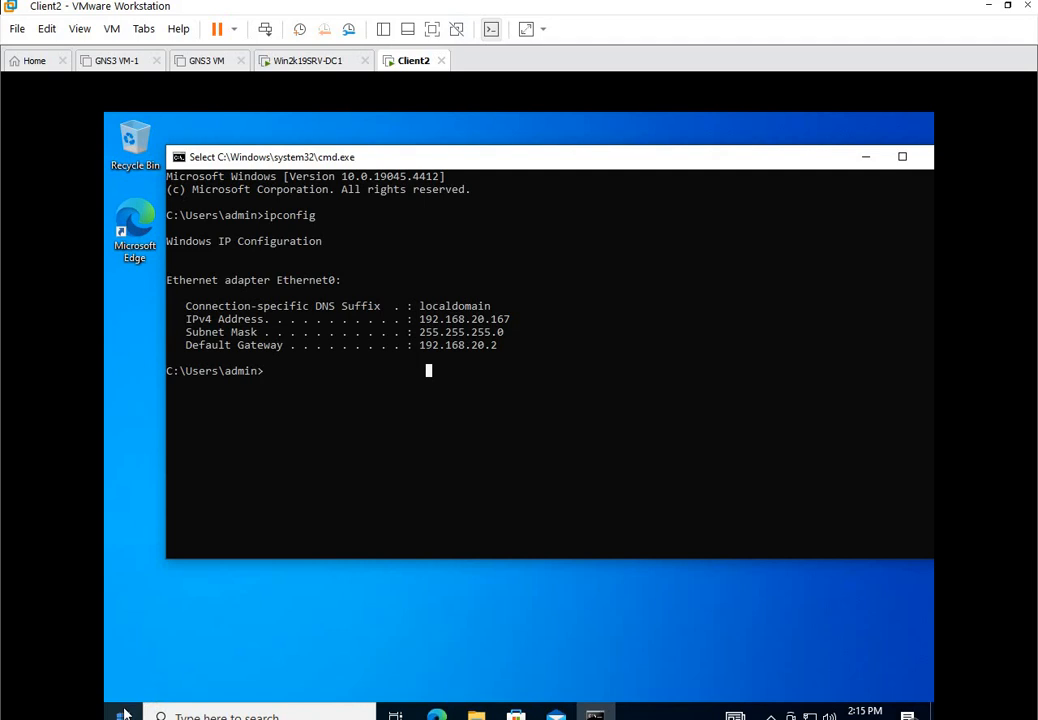
left_click(474, 716)
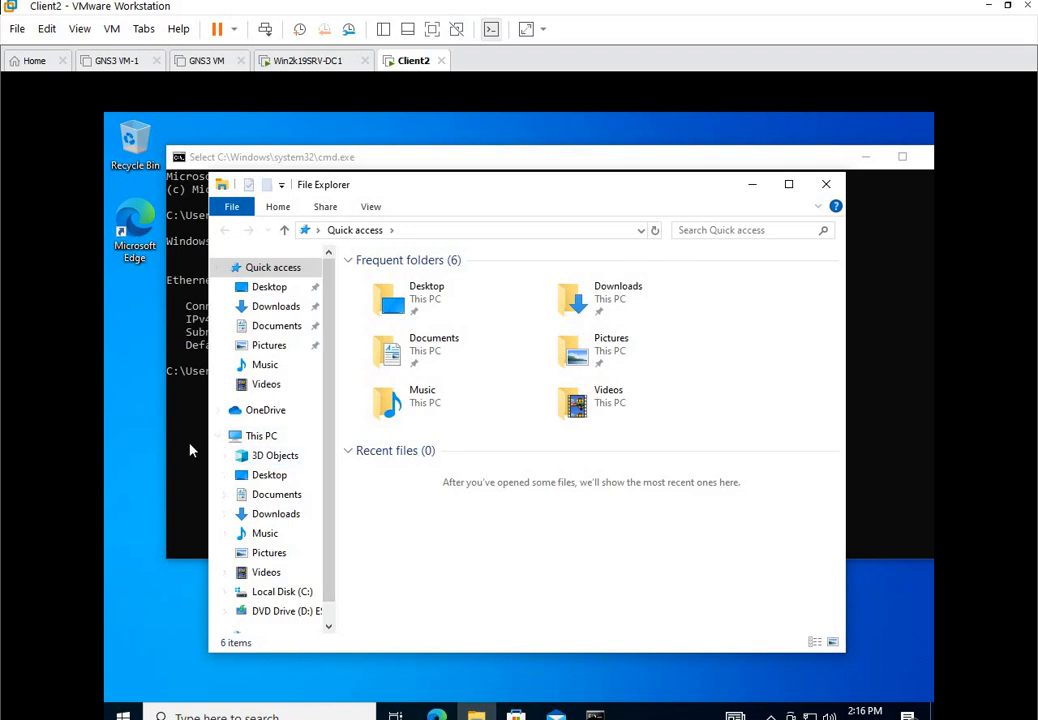
Open Client2's System Properties on the Computer Name tab, showing Client2 in WORKGROUP.
left_click(254, 440)
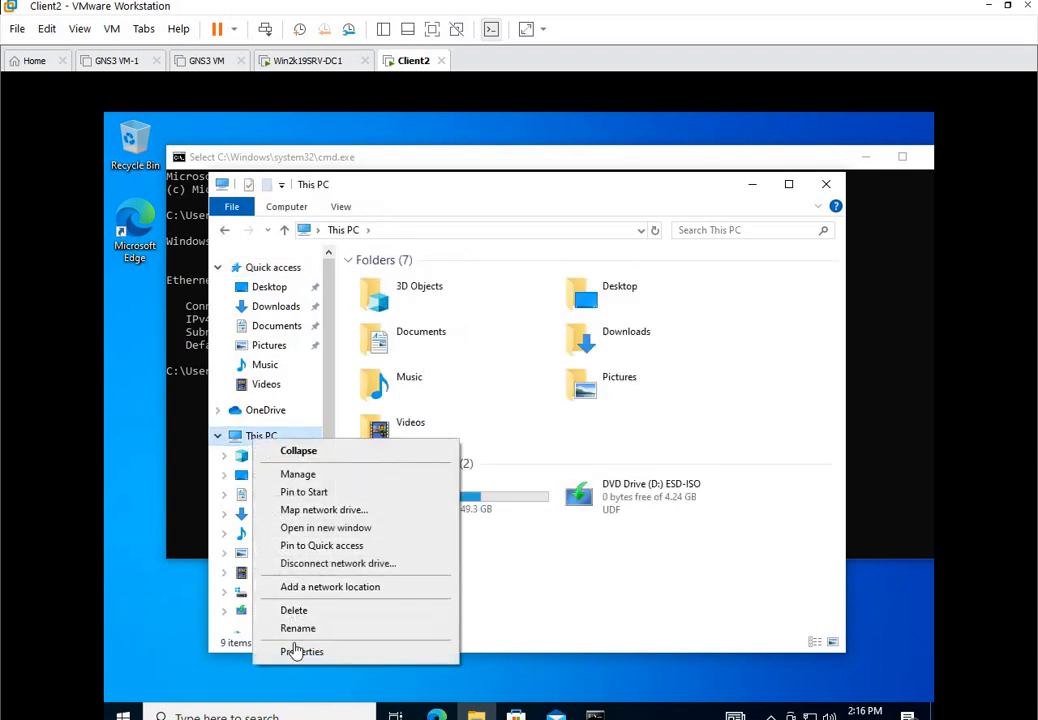
left_click(299, 651)
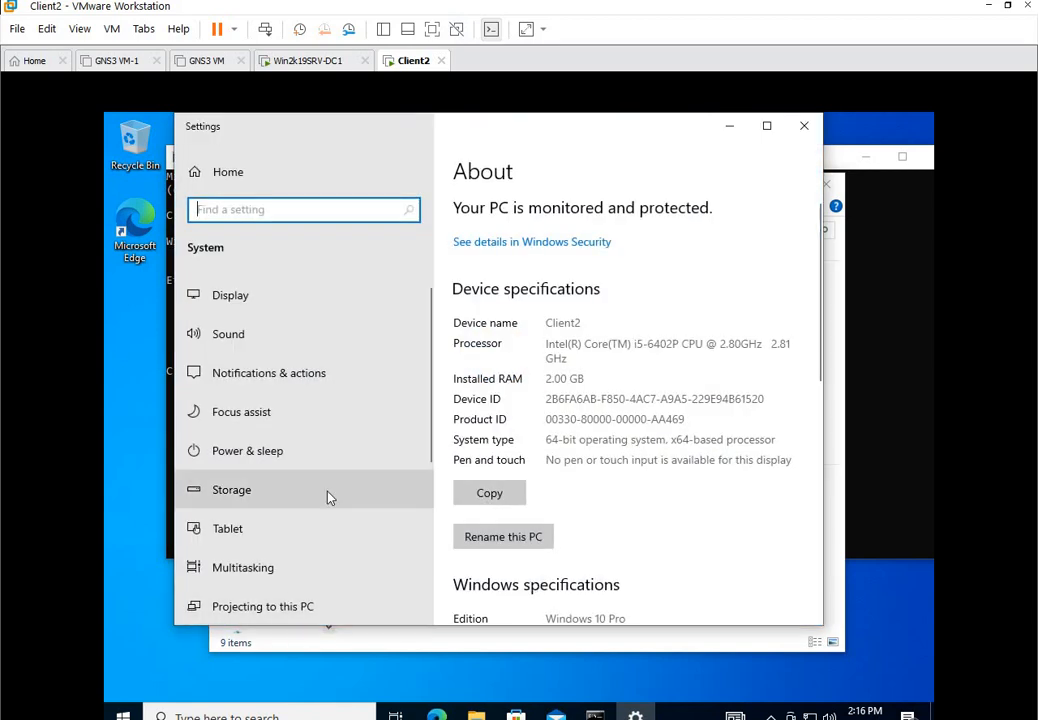
scroll(498, 510, "down", 3)
scroll(500, 525, "down", 6)
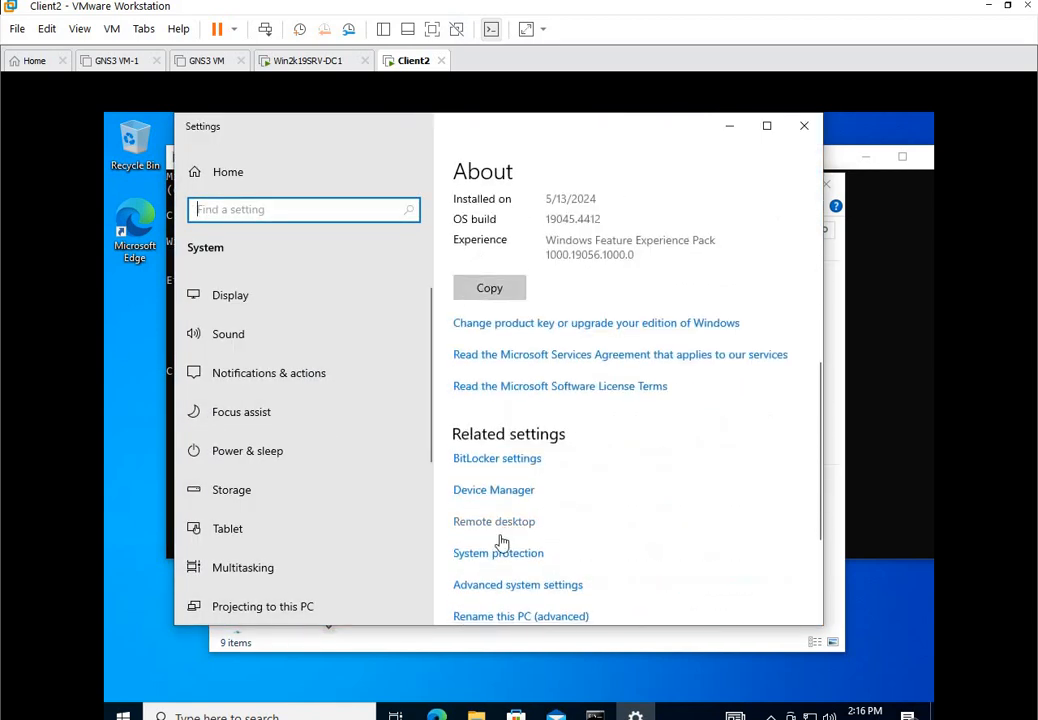
scroll(489, 503, "up", 3)
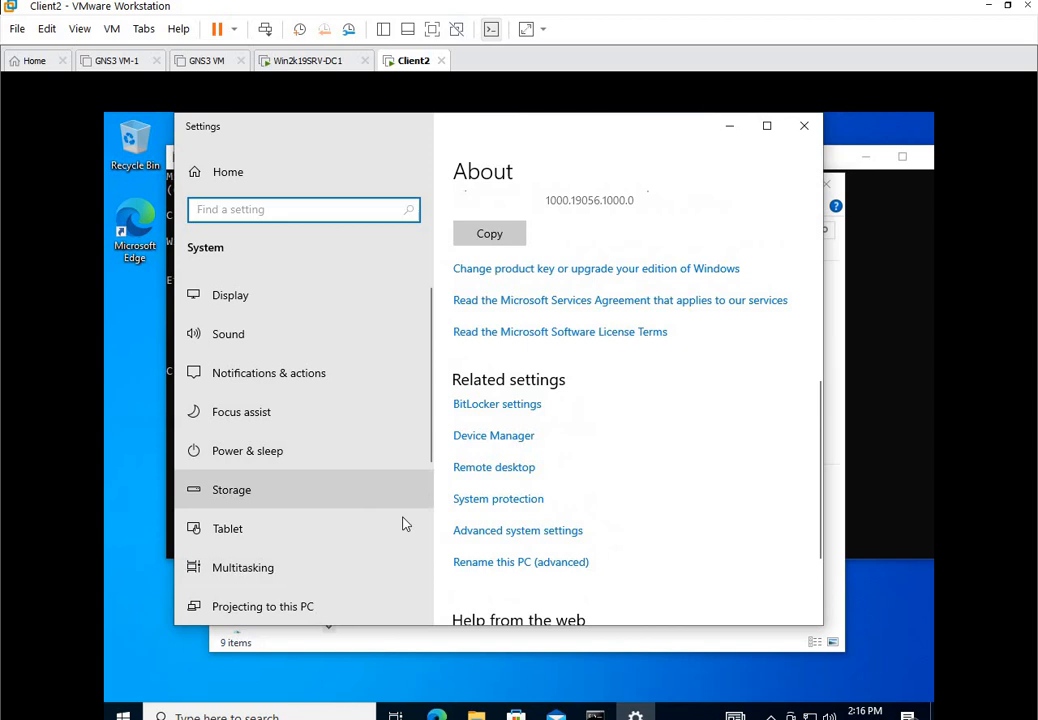
left_click(497, 531)
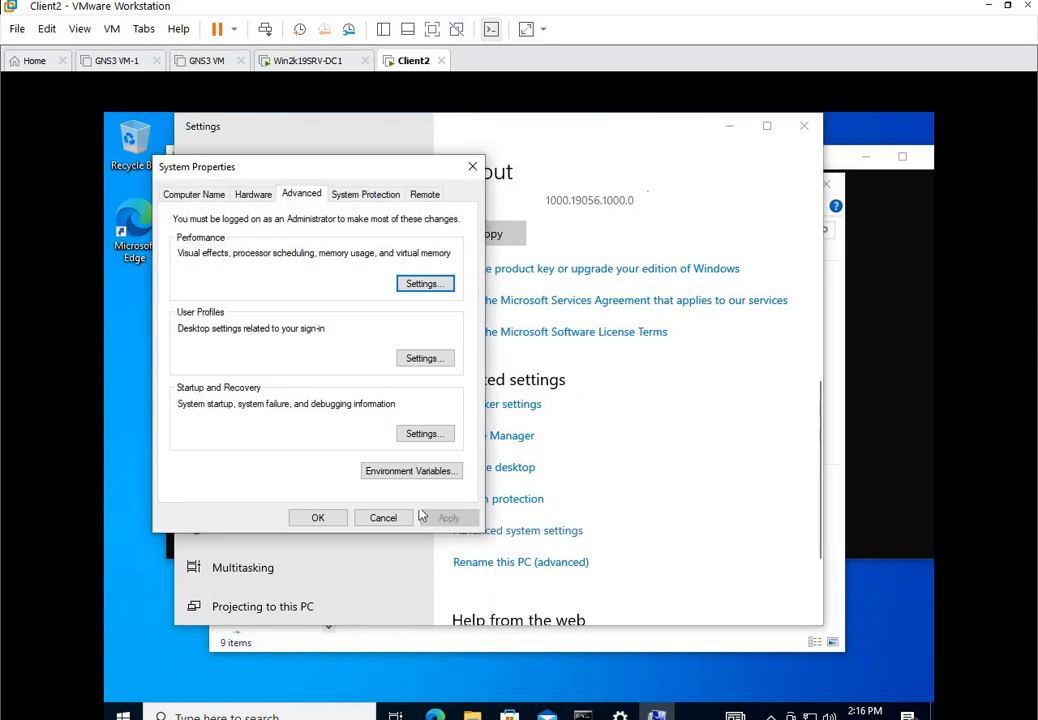
left_click(194, 194)
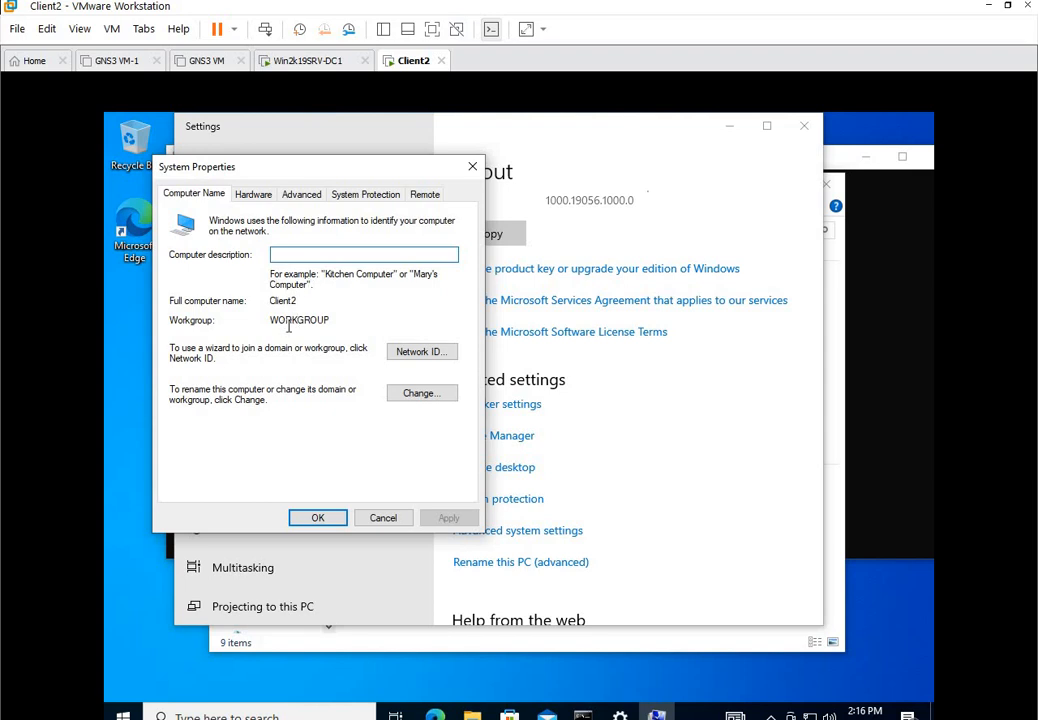
Run whoami in the command prompt to confirm the local admin login.
left_click(168, 553)
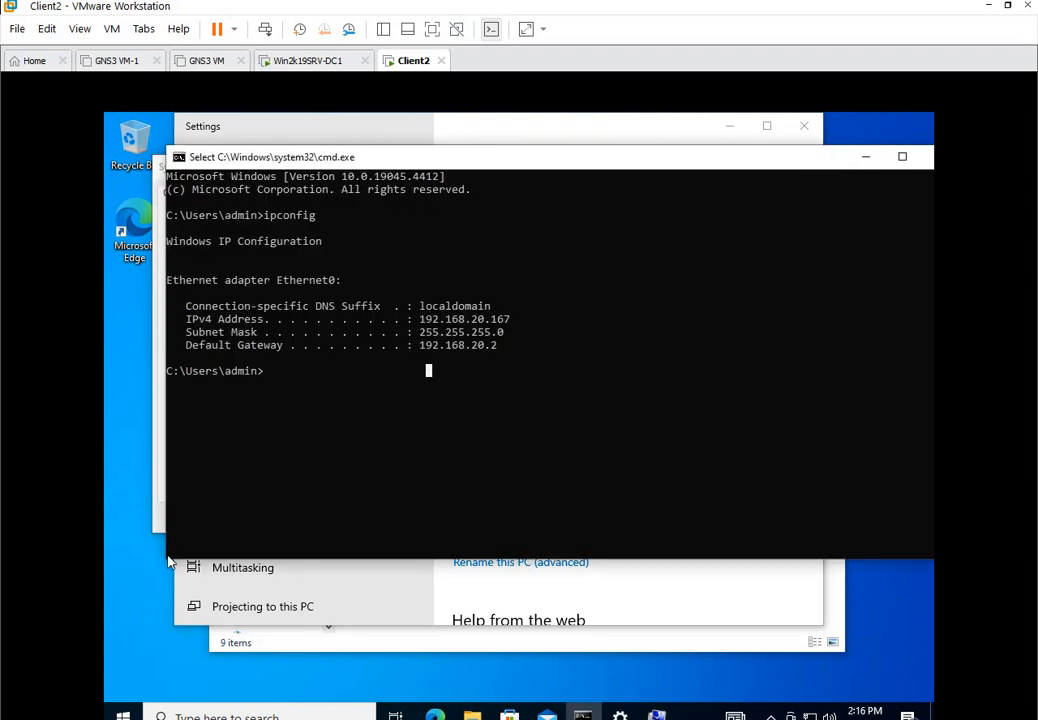
type("ehom")
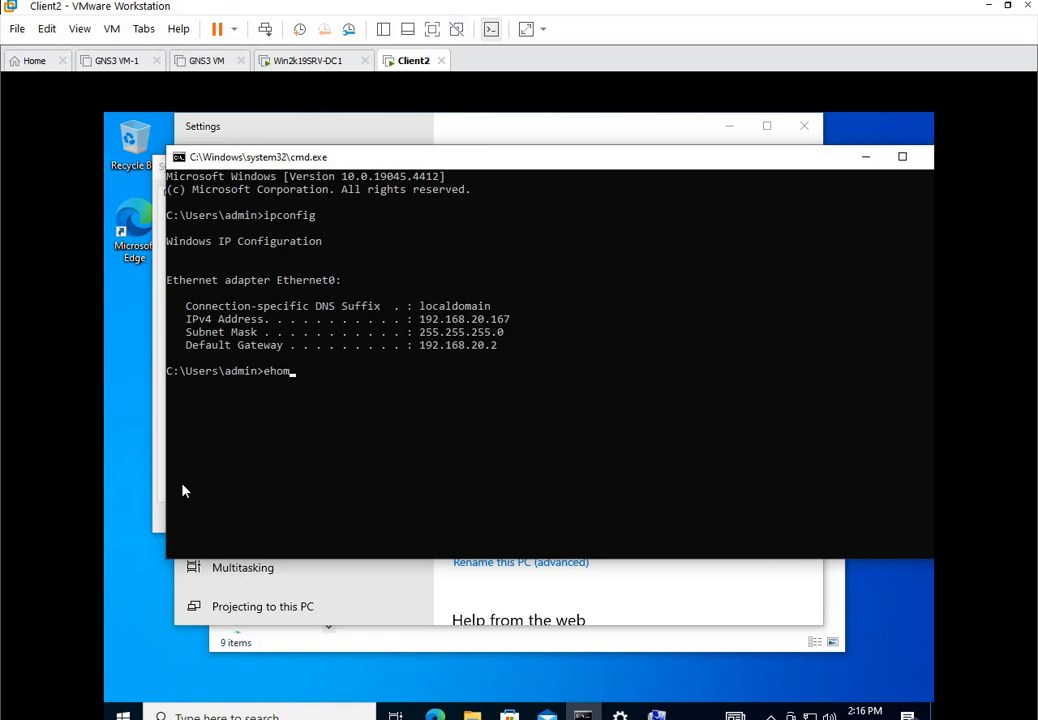
key("BackSpace")
type("ami")
key("Return")
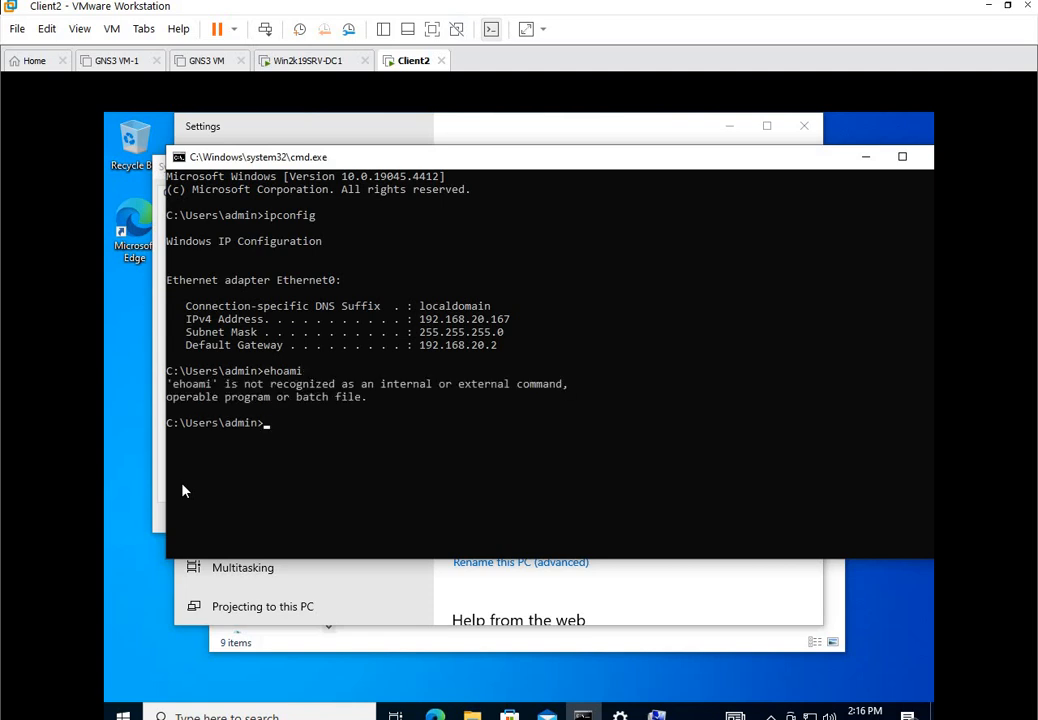
type("whoami")
key("Return")
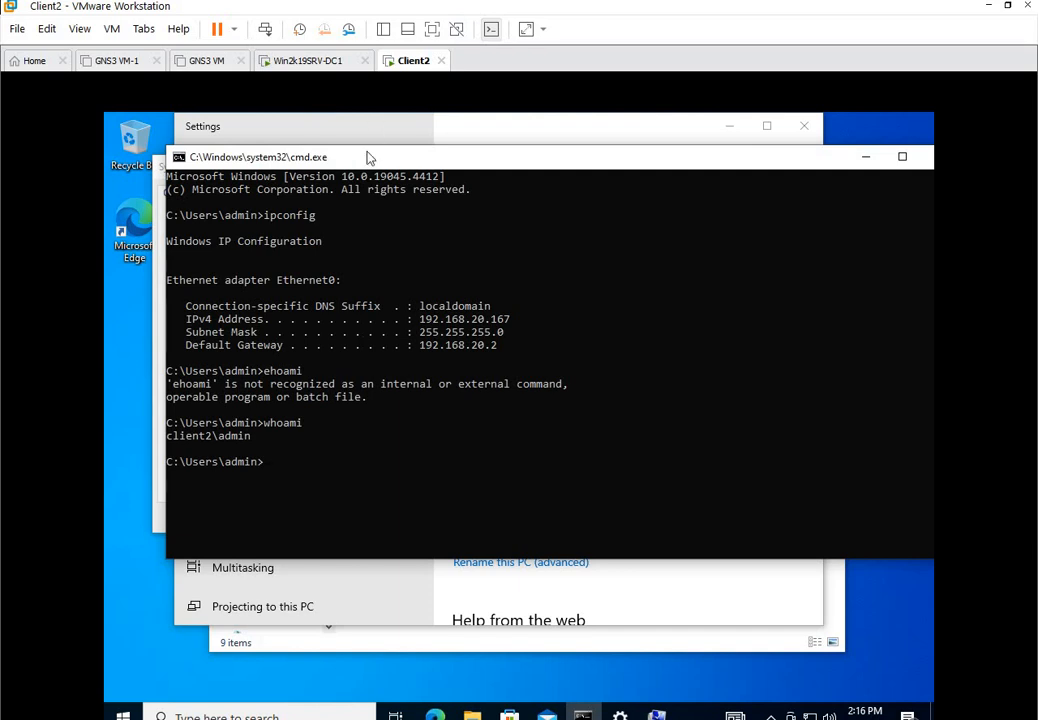
left_click_drag(364, 157, 407, 184)
left_click(181, 193)
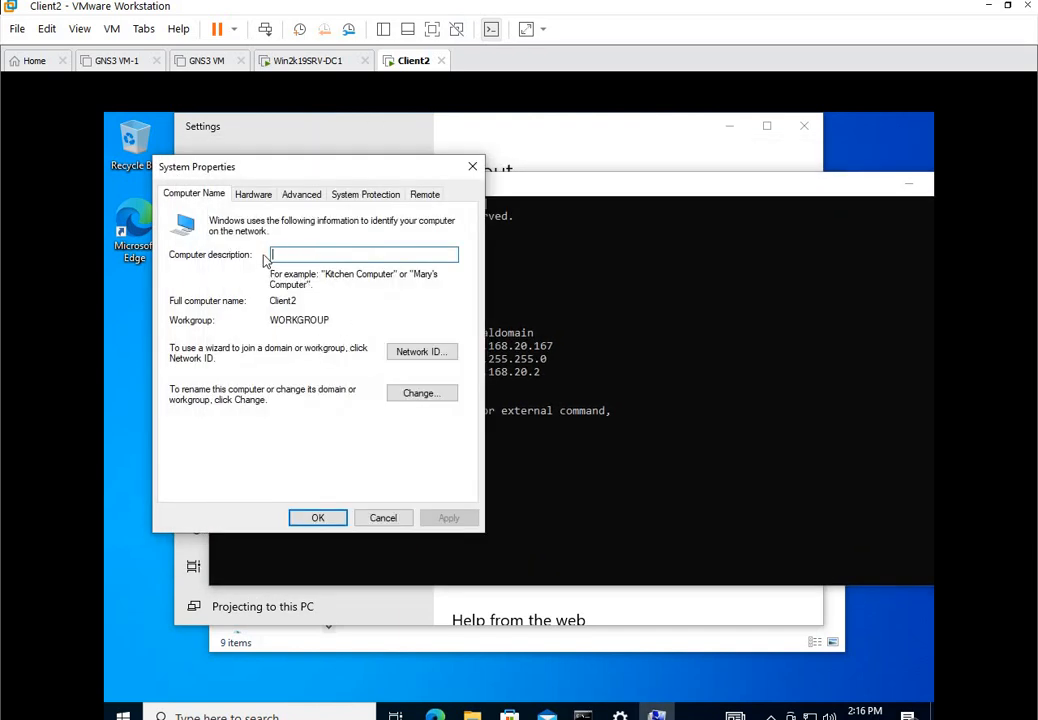
Try joining Client2 to domain test.com and dismiss the 'domain controller could not be contacted' error.
left_click(420, 393)
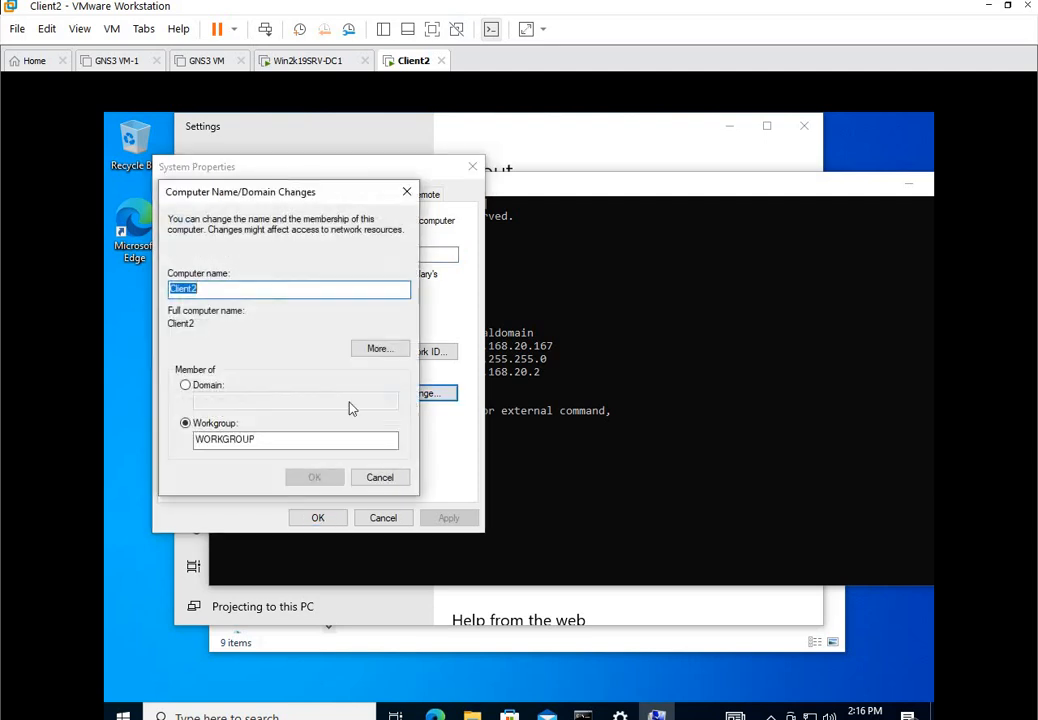
left_click(198, 391)
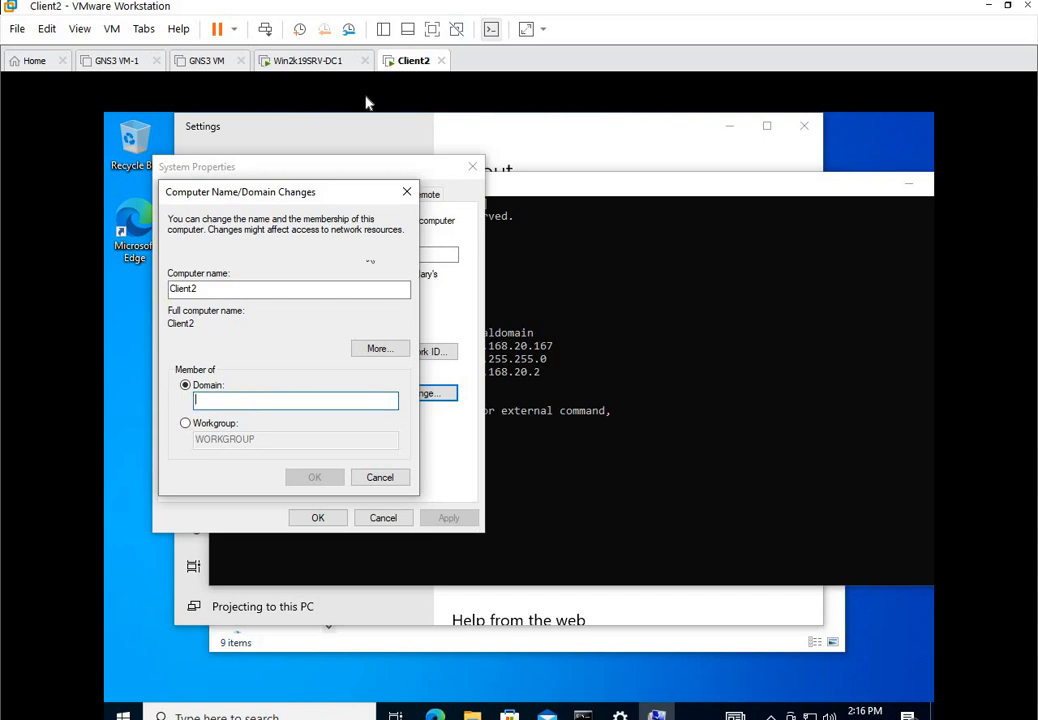
left_click(290, 60)
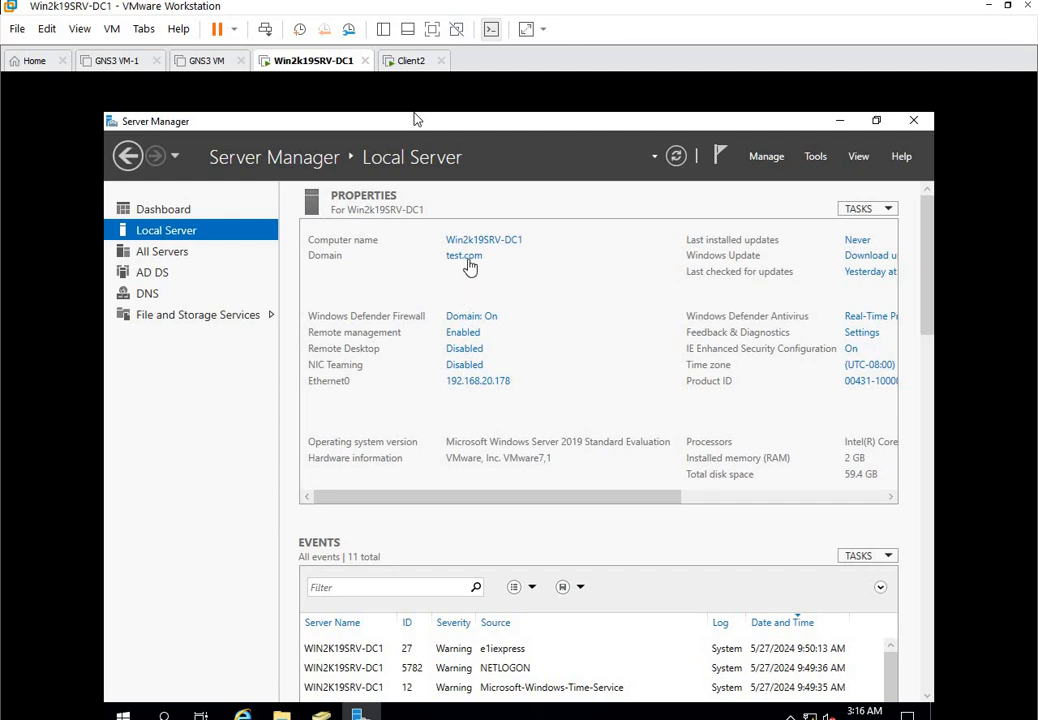
left_click(408, 61)
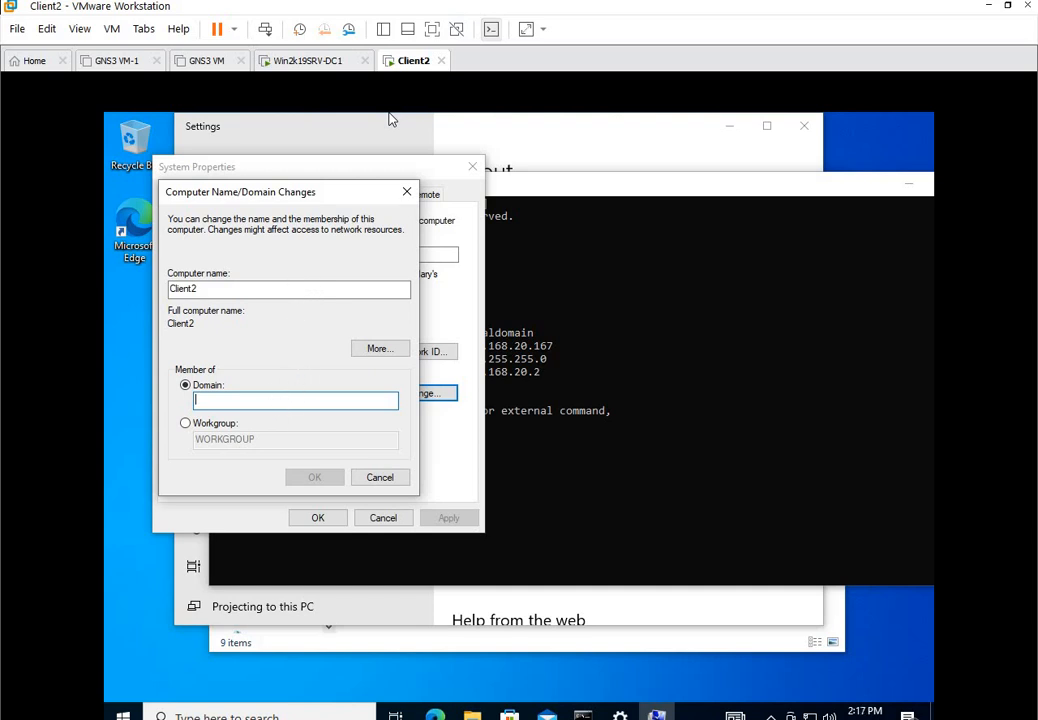
type("test")
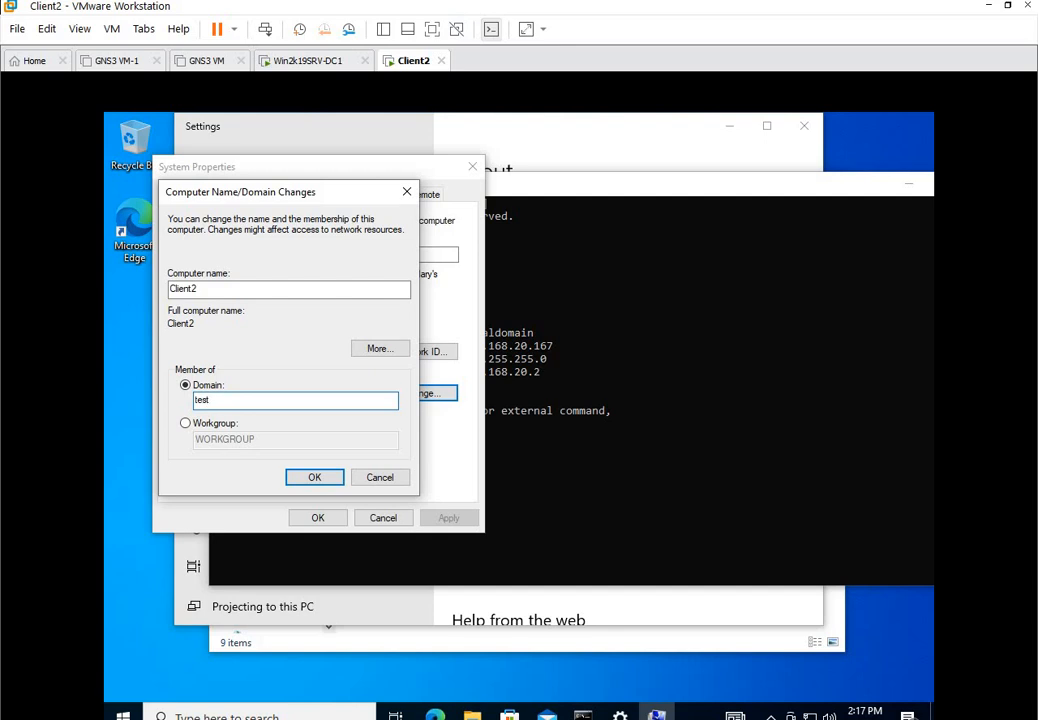
type(".com")
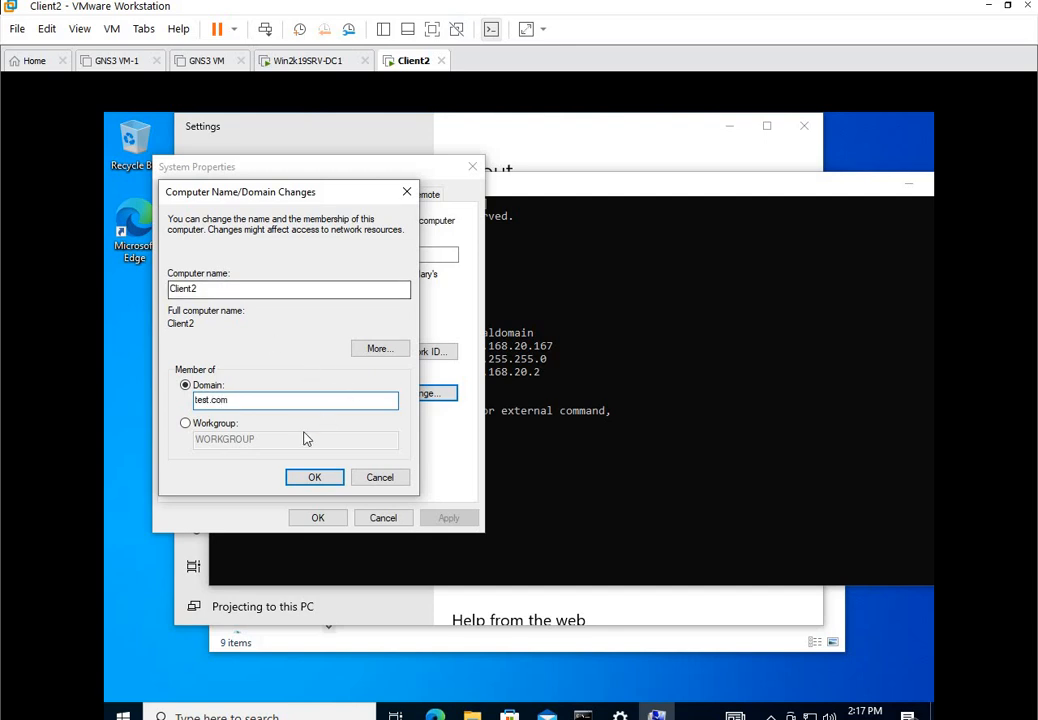
left_click(306, 477)
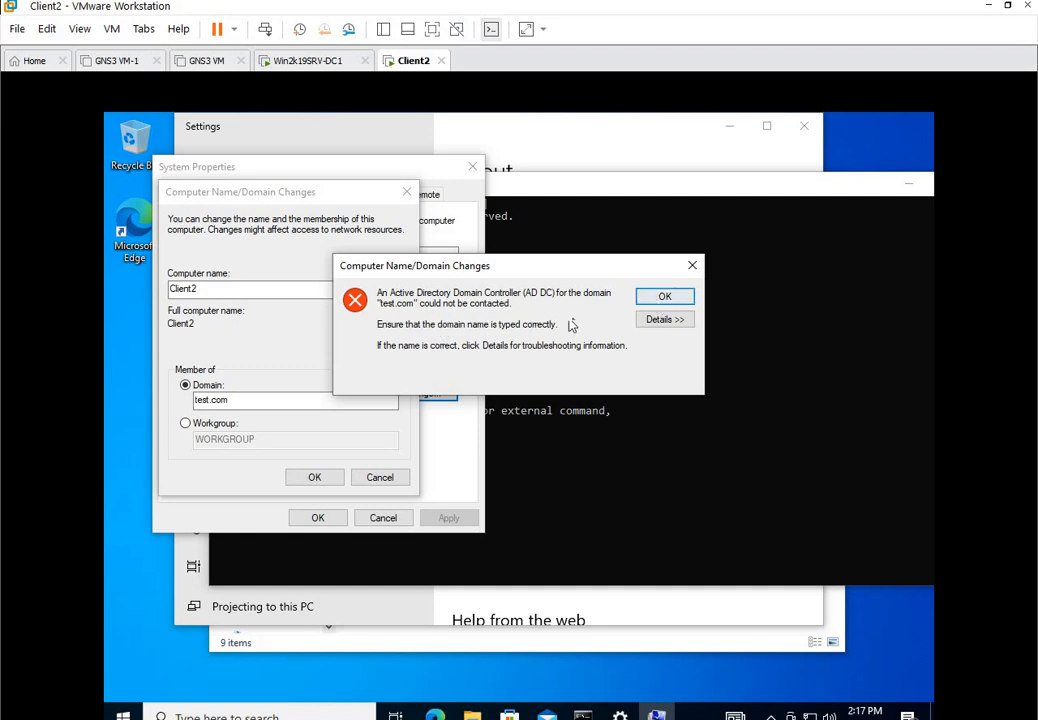
left_click(652, 306)
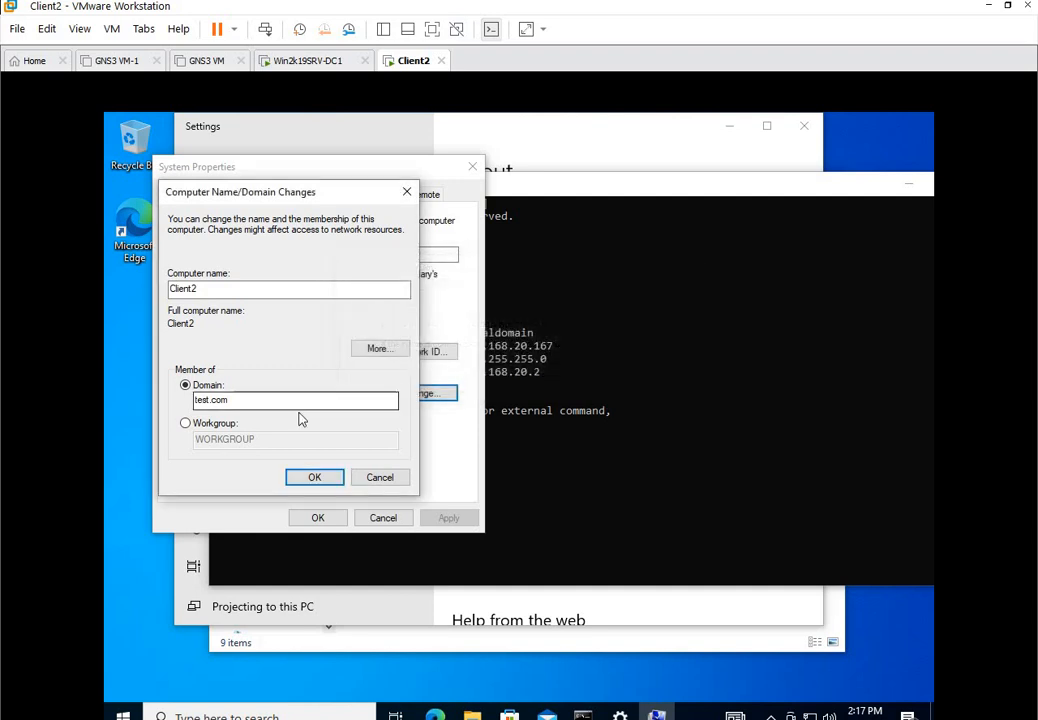
Ping the domain controller at 192.168.20.178 from Client2, confirming 0% packet loss.
left_click(605, 463)
left_click(363, 515)
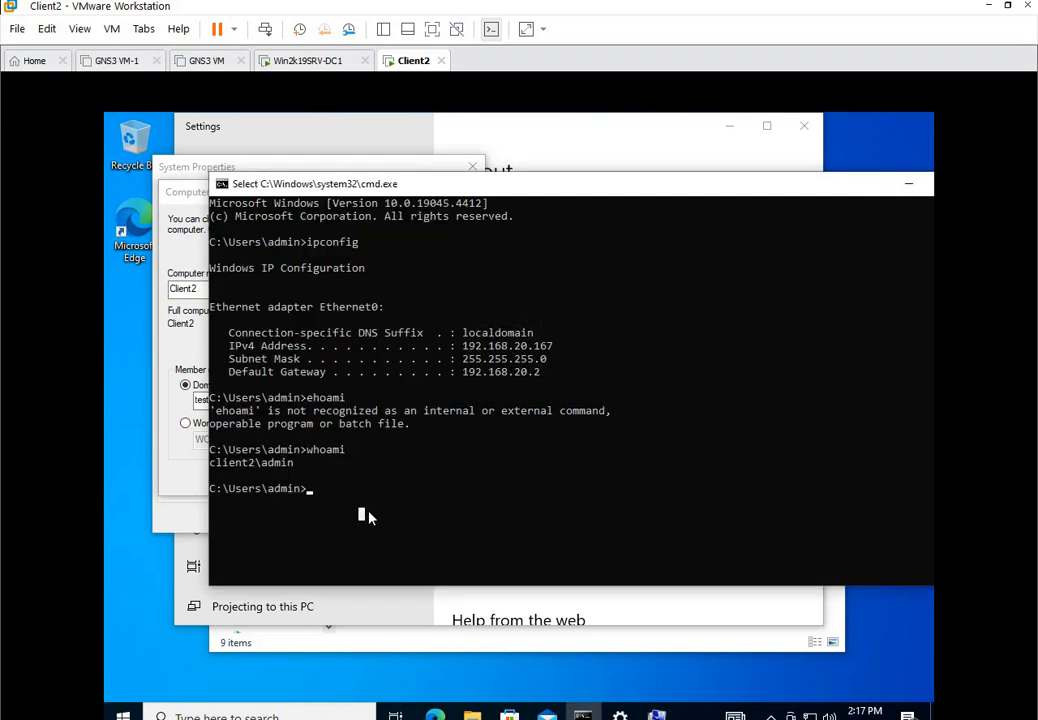
type("ping")
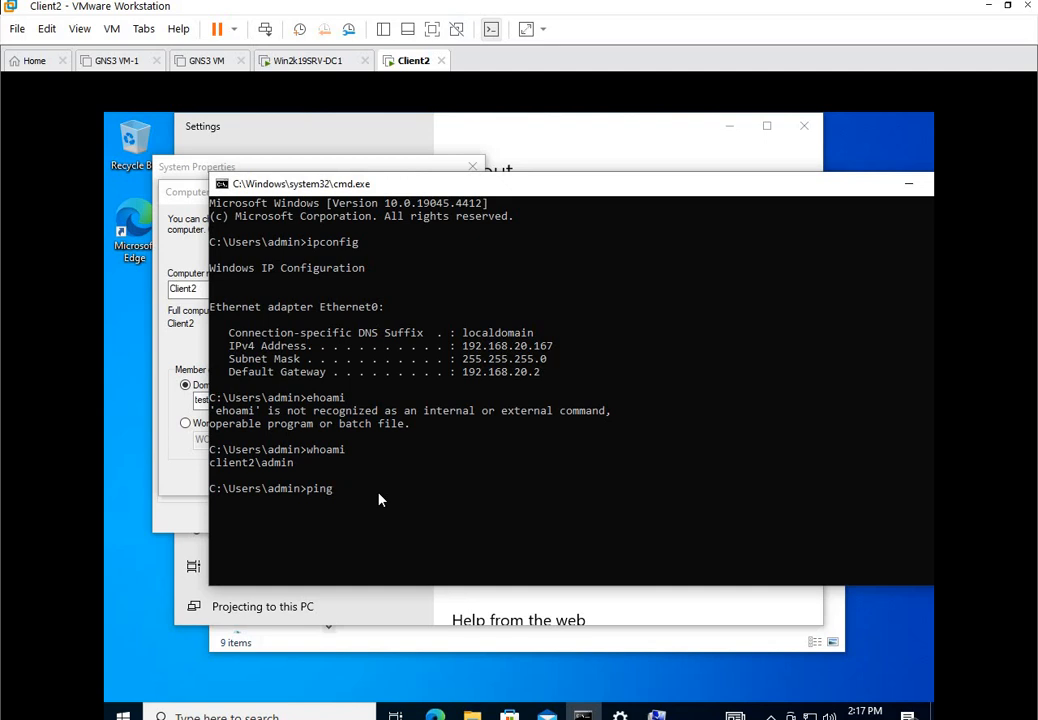
type(" 192.168.20.178")
key("Return")
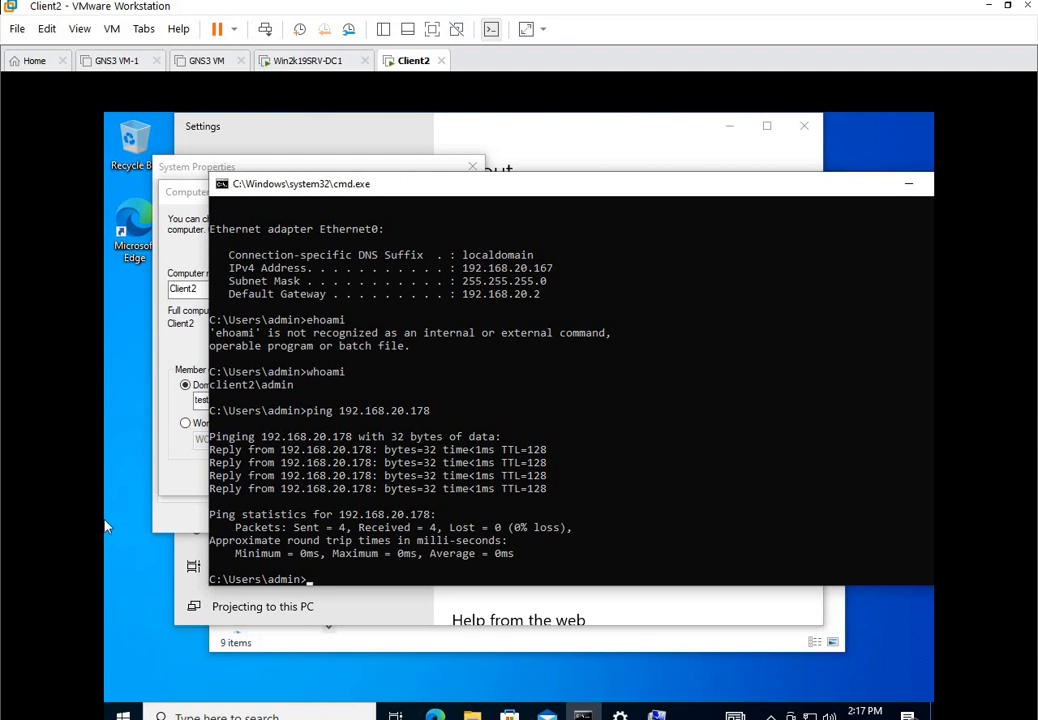
left_click(231, 677)
left_click(195, 471)
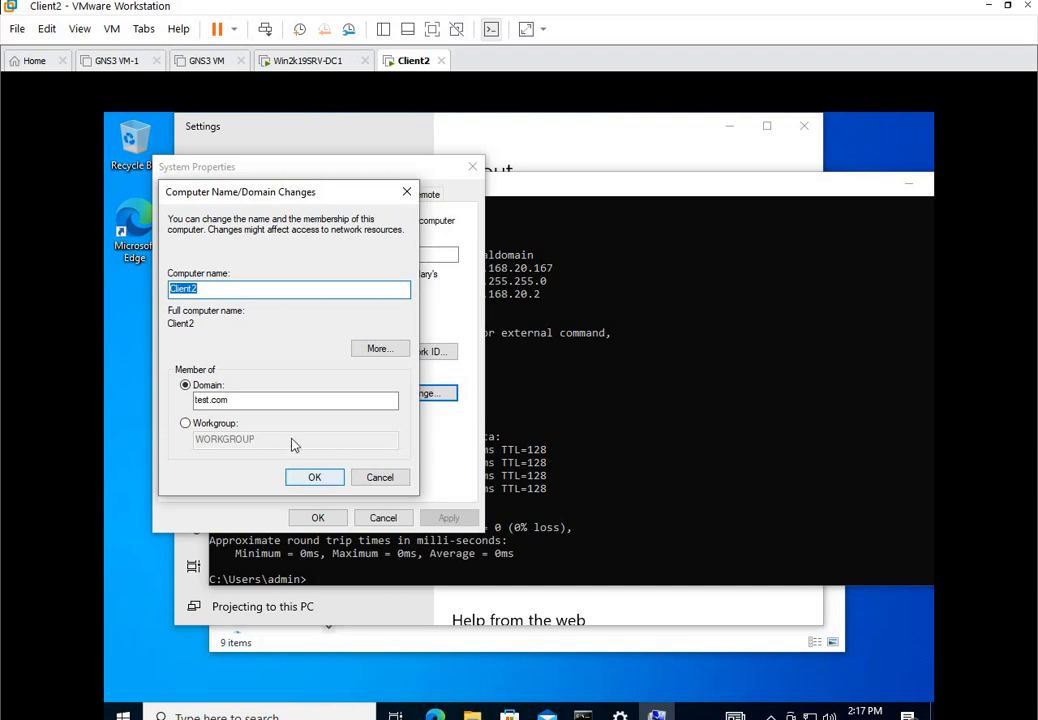
Change the domain name from test.com to 'test' and submit the join request.
left_click(258, 404)
key("BackSpace")
key("BackSpace")
key("BackSpace")
key("BackSpace")
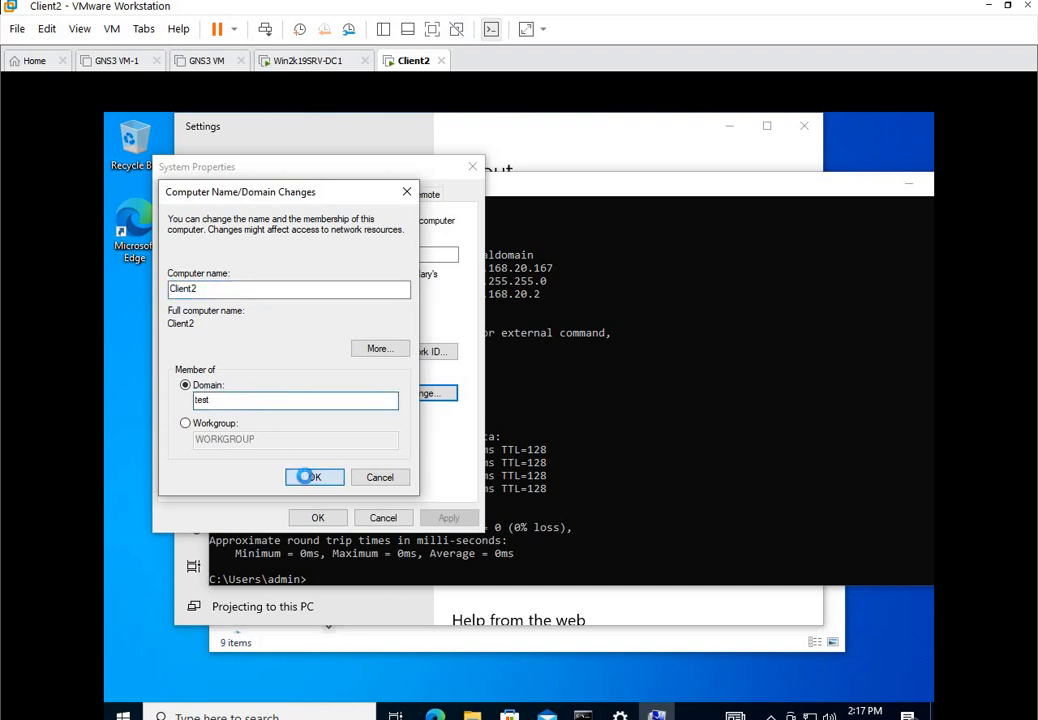
left_click(306, 477)
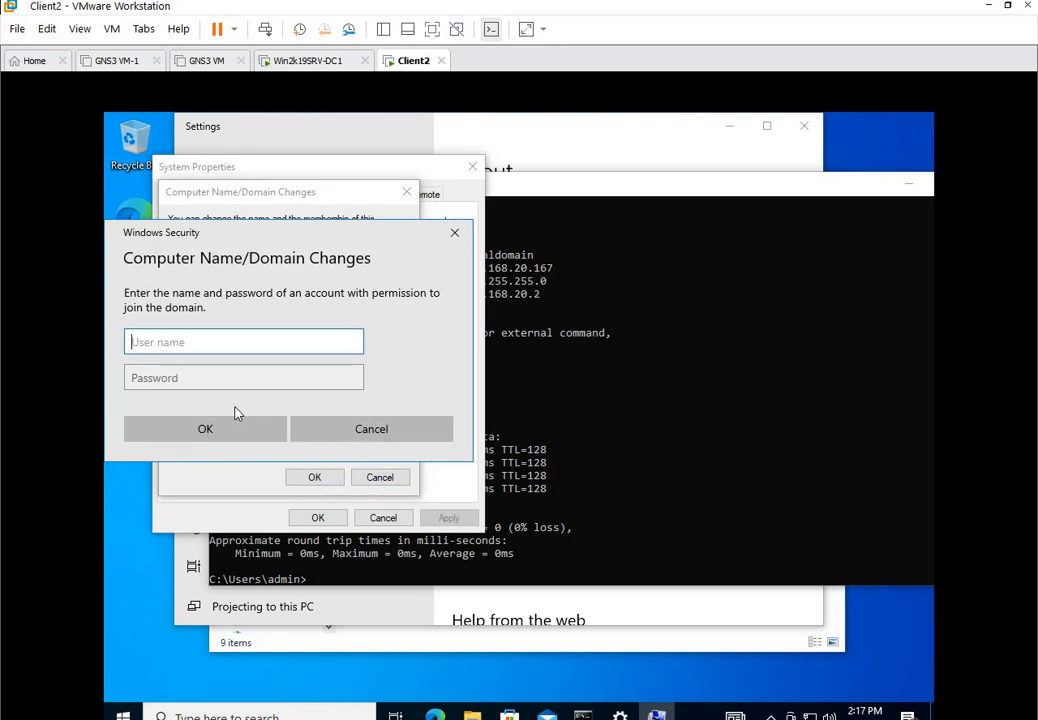
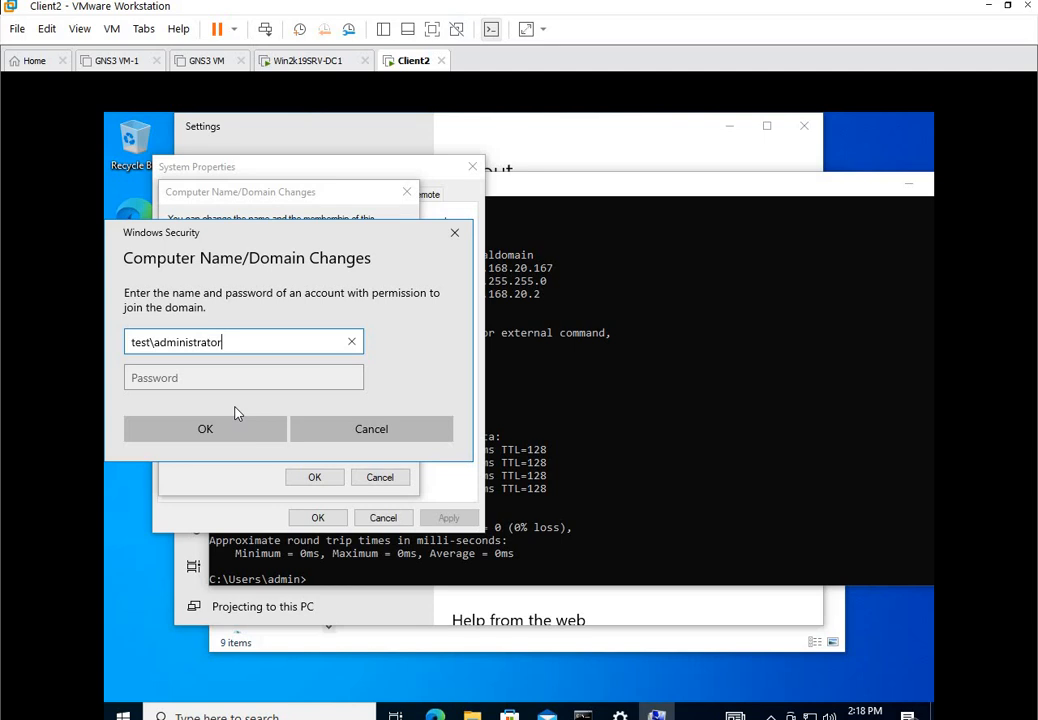
Enter the domain administrator user name test\administrator and its password to authorise the join.
left_click(211, 384)
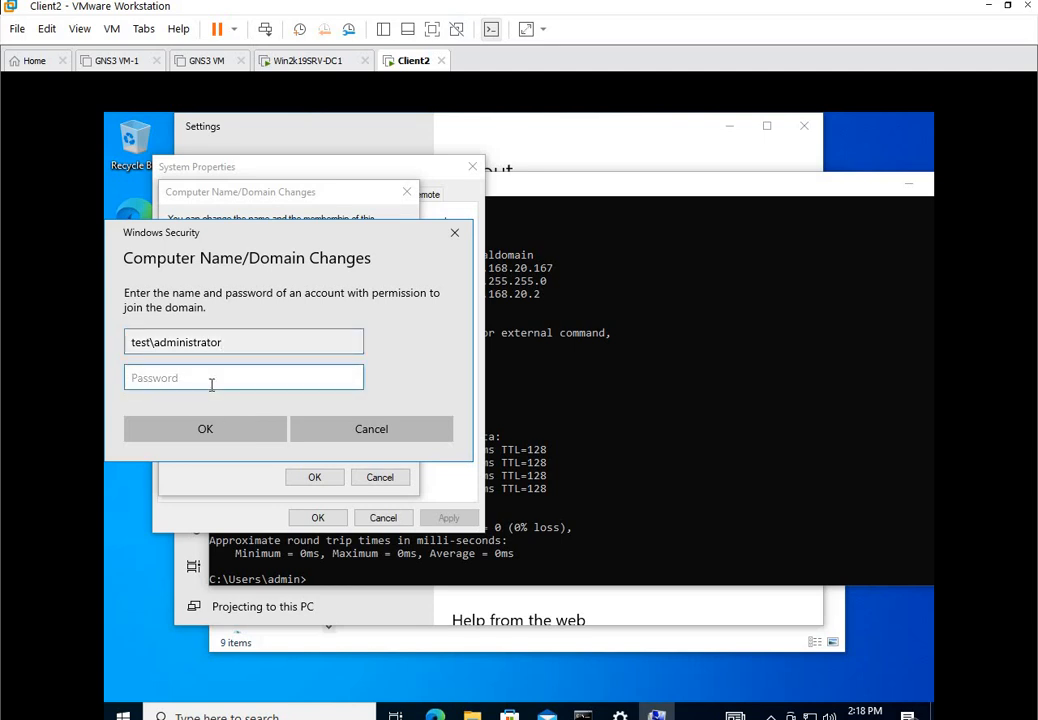
key("Return")
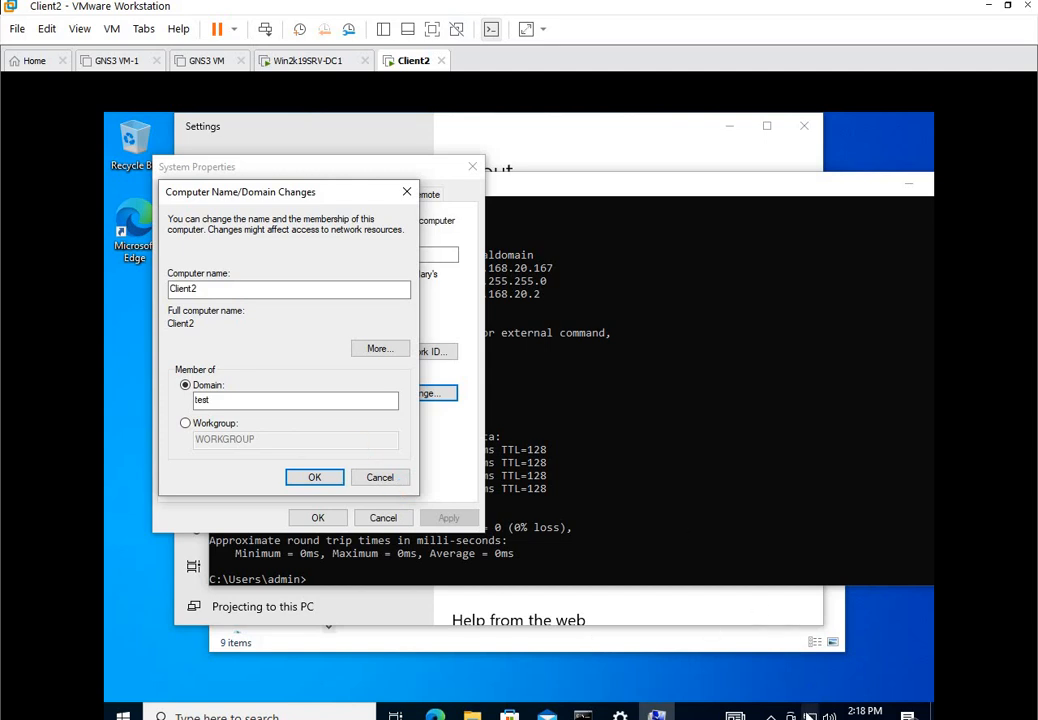
Open the Ethernet0 adapter's properties from Network Connections via ncpa.cpl.
left_click(560, 600)
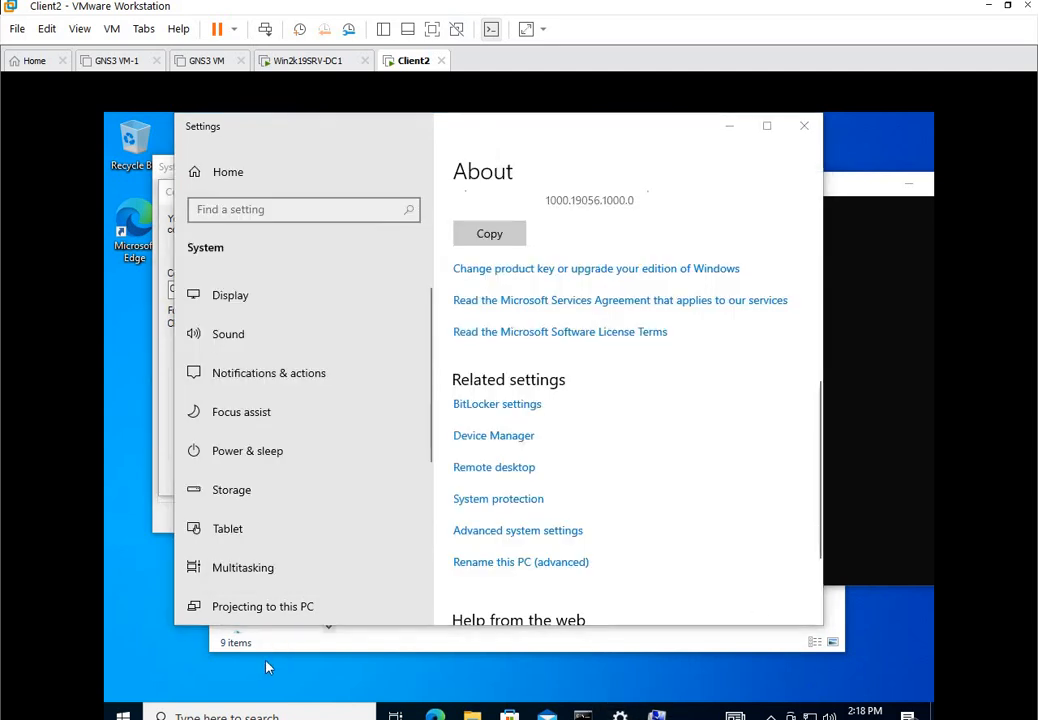
key("super+r")
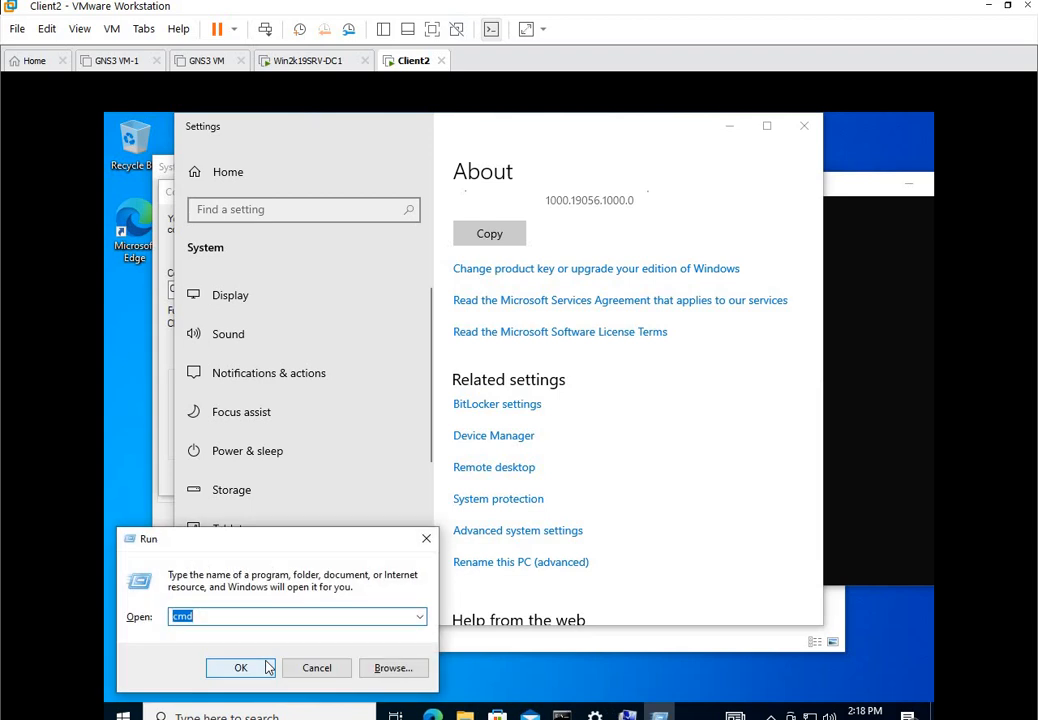
type("ncpa.cpl")
key("Return")
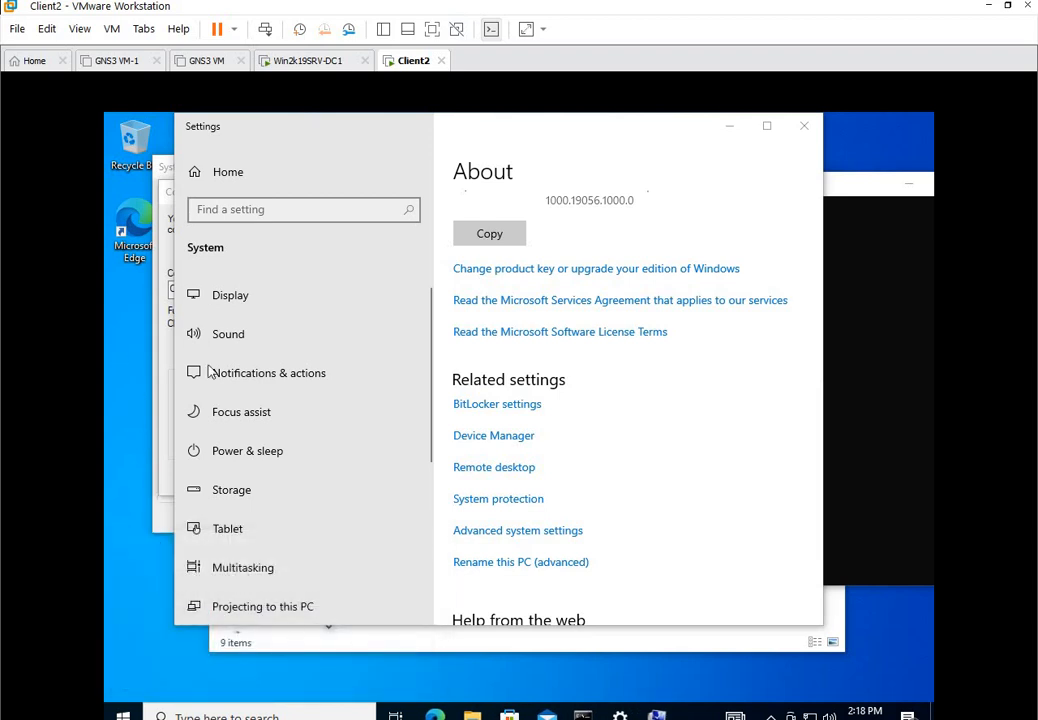
left_click(312, 302)
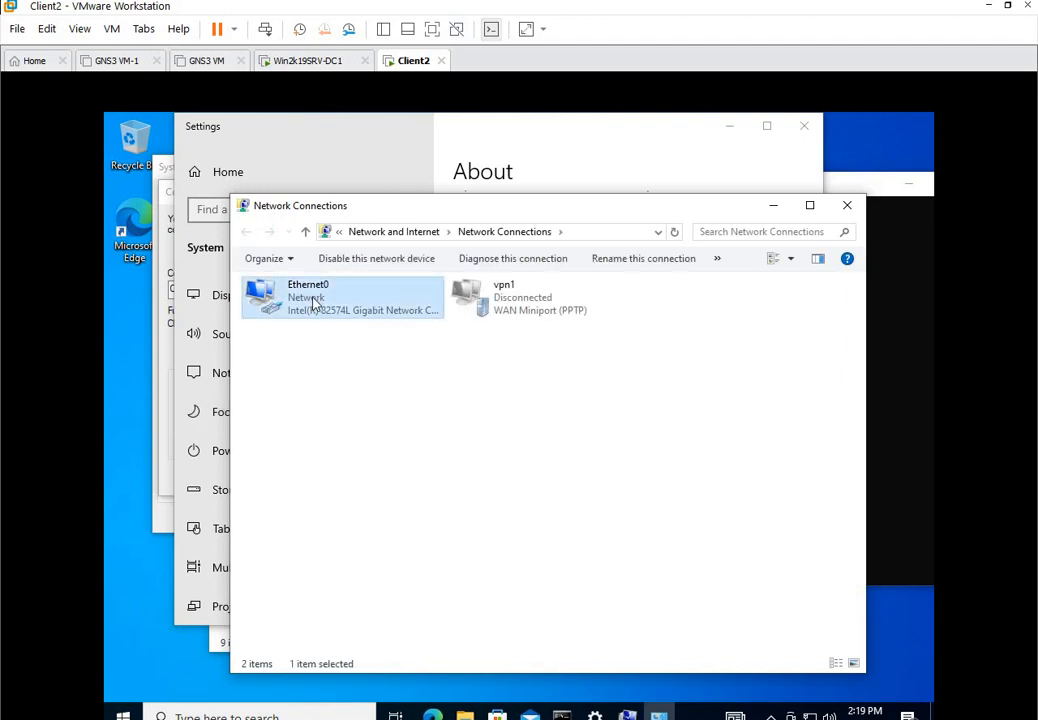
right_click(313, 301)
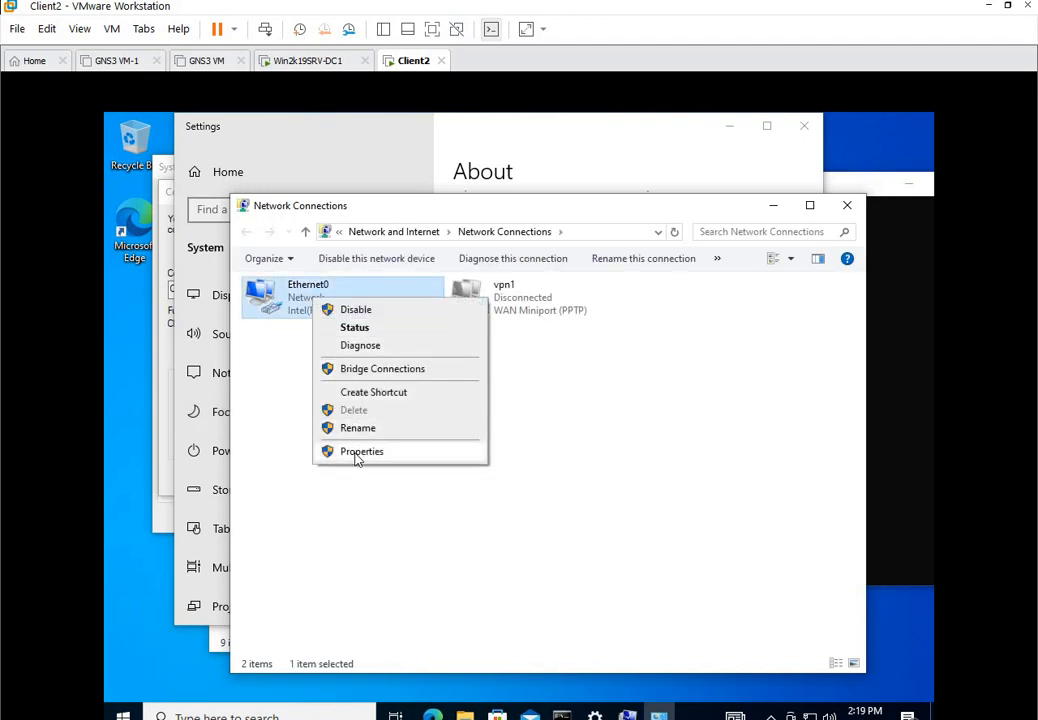
left_click(528, 314)
left_click(324, 308)
right_click(324, 308)
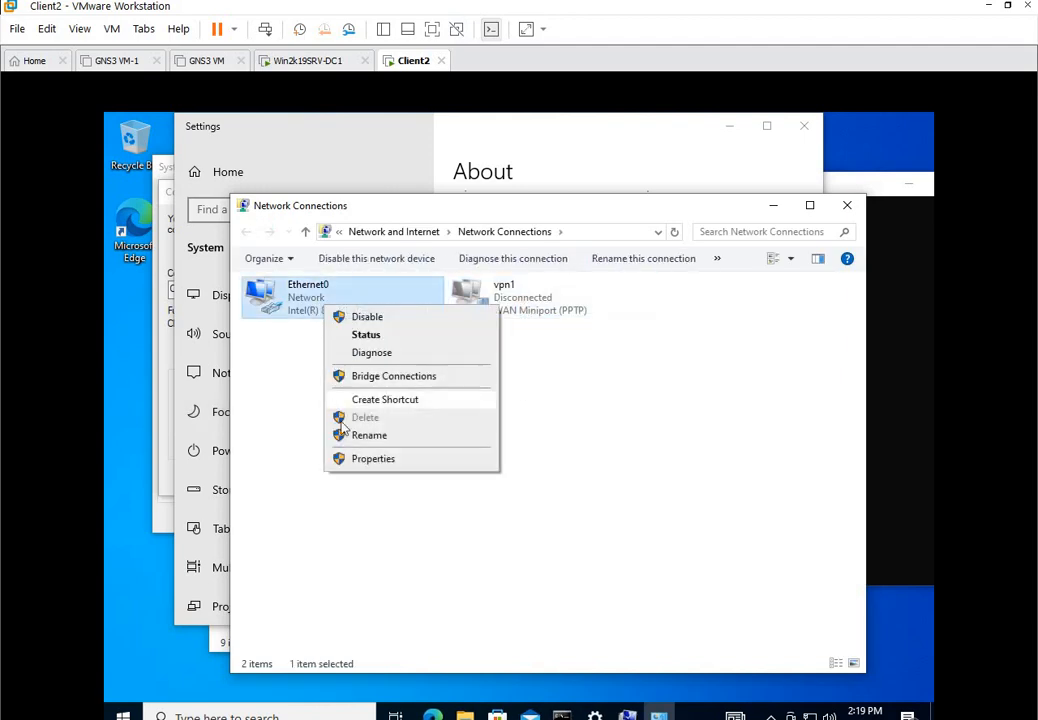
left_click(366, 464)
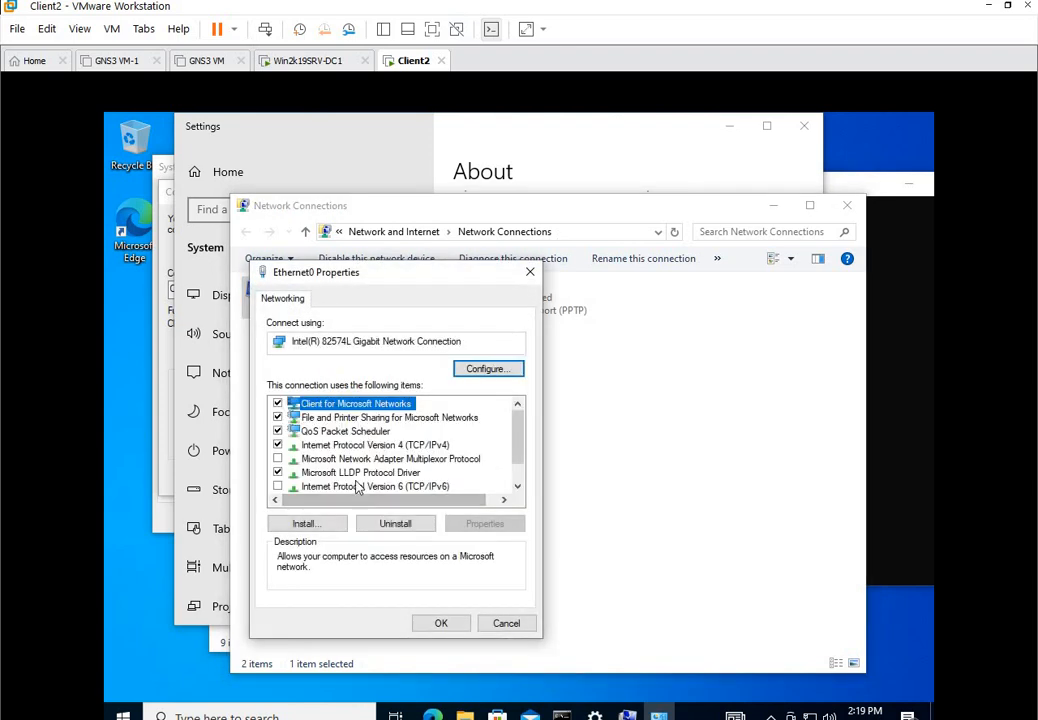
Set IPv4 DNS servers to 192.168.20.178 preferred and 8.8.8.8 alternate, then close the windows.
left_click(370, 444)
left_click(485, 523)
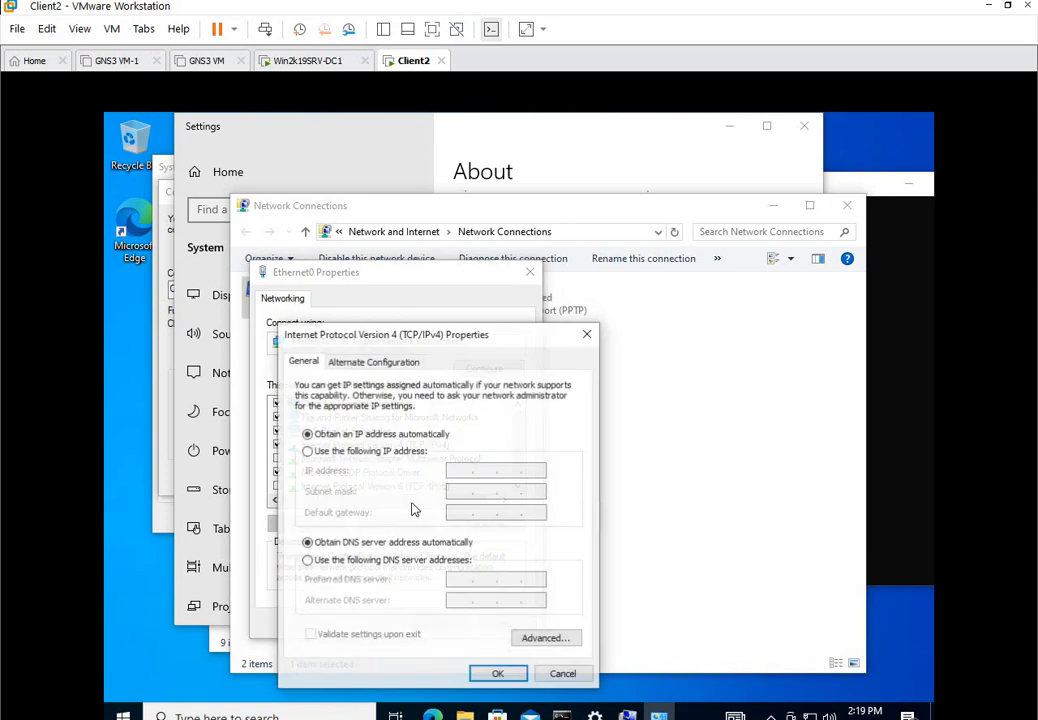
left_click(309, 561)
left_click(447, 579)
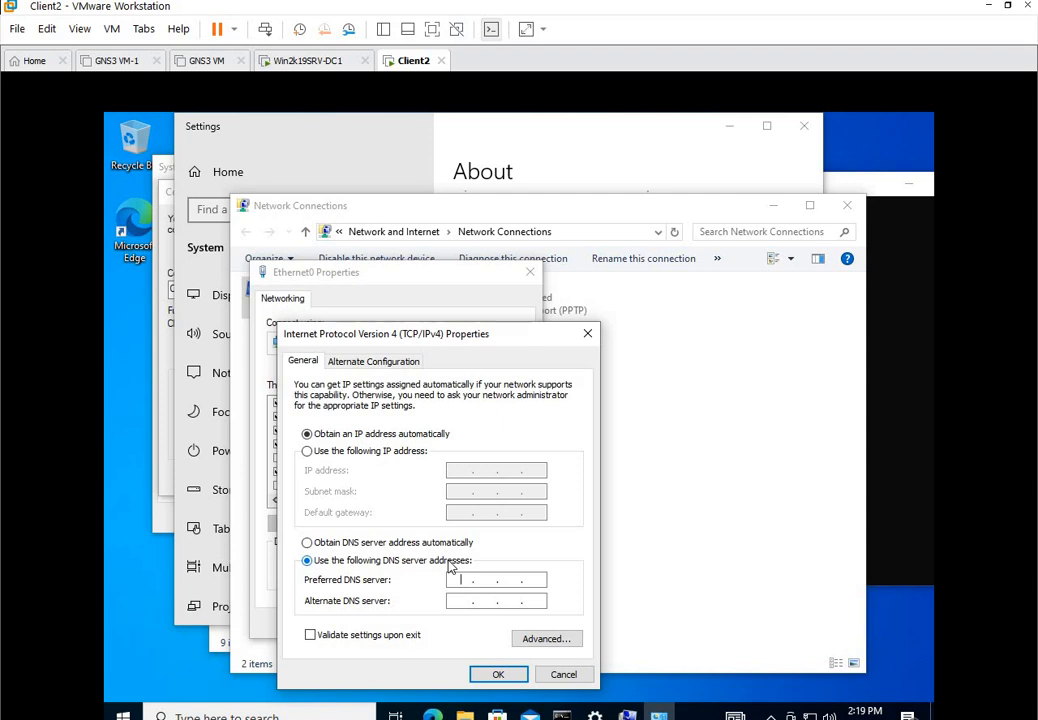
type("192 . 168 . 20 . 178")
left_click(451, 600)
type("8.8.8.8")
left_click(498, 674)
left_click(441, 626)
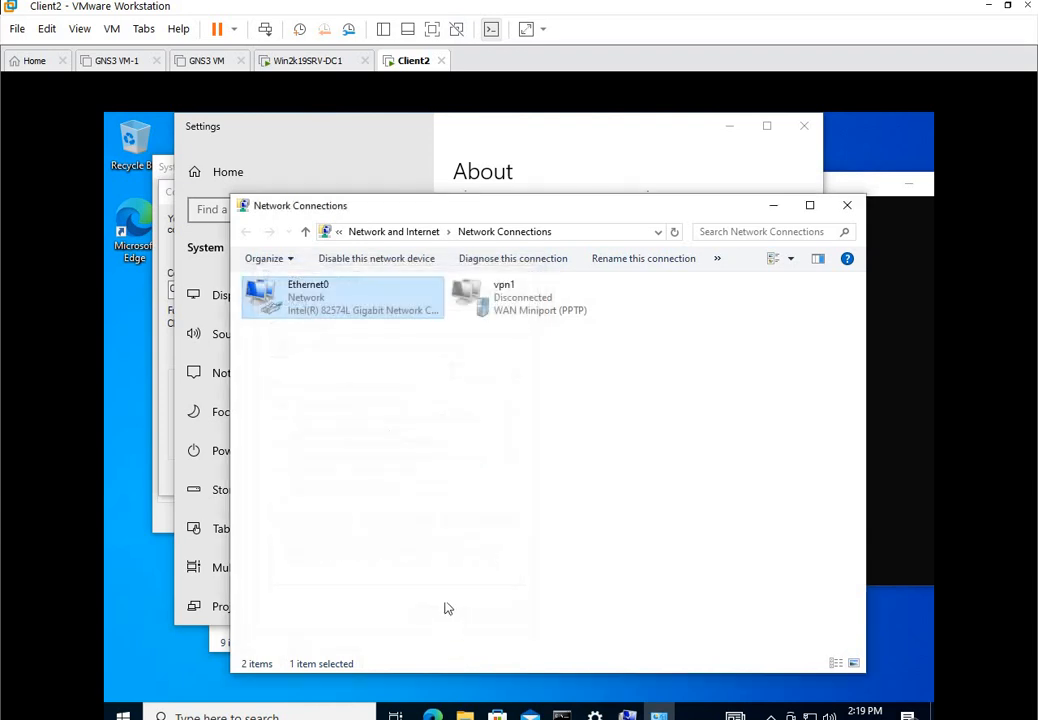
left_click(773, 206)
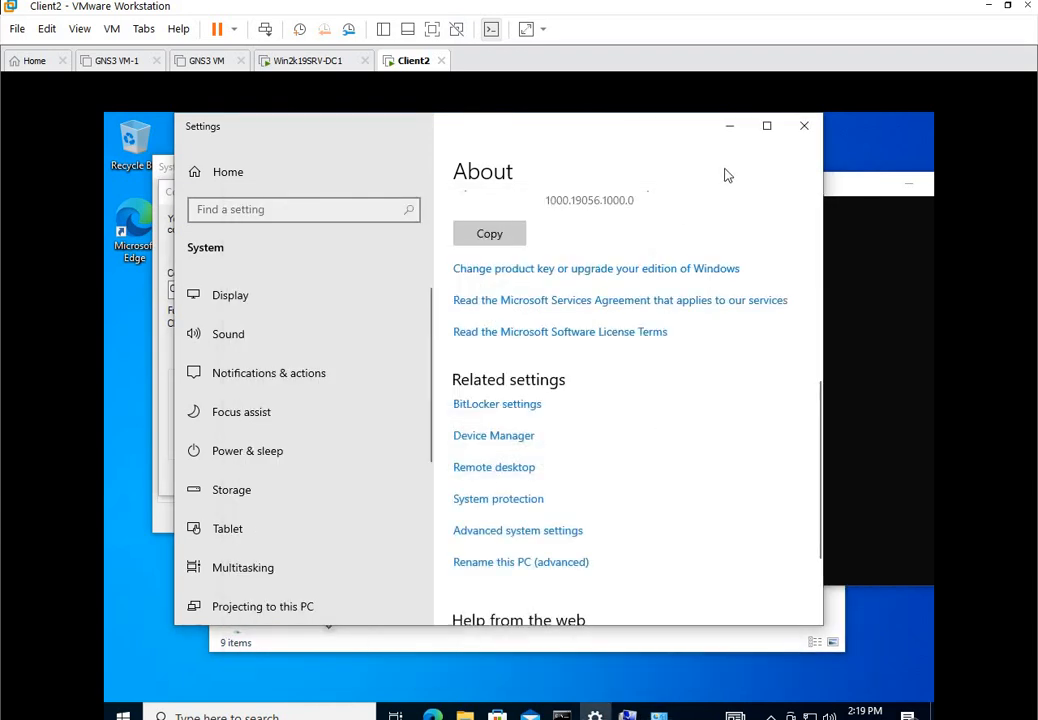
Close Settings, dismiss the join error, and change the domain to join to test.com.
left_click(801, 127)
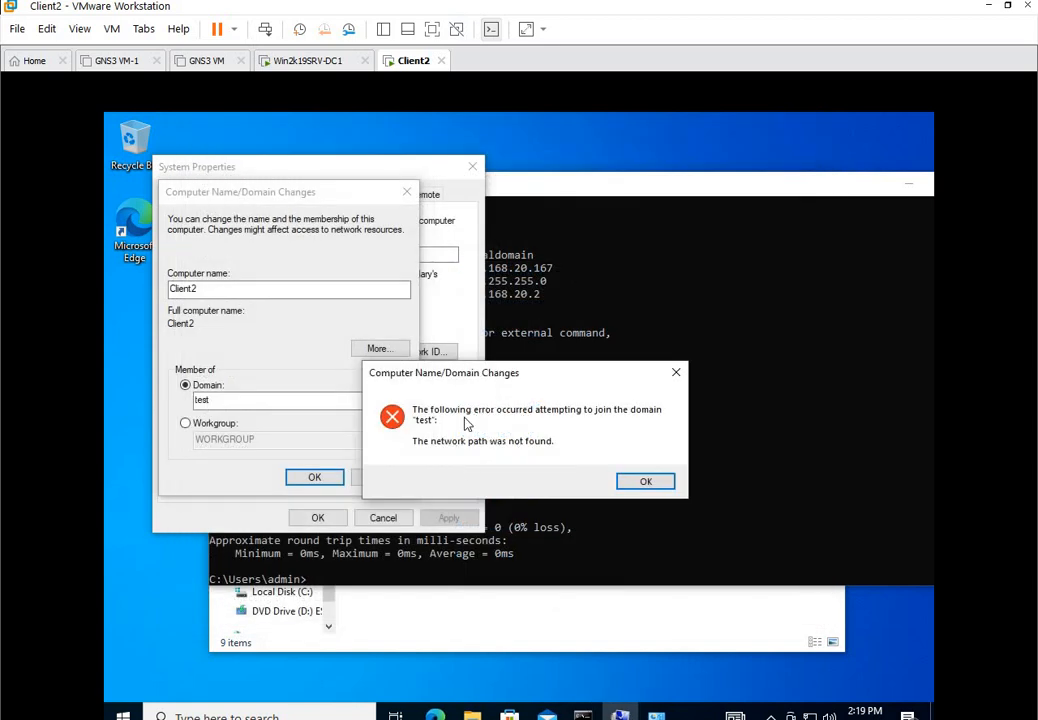
left_click(661, 486)
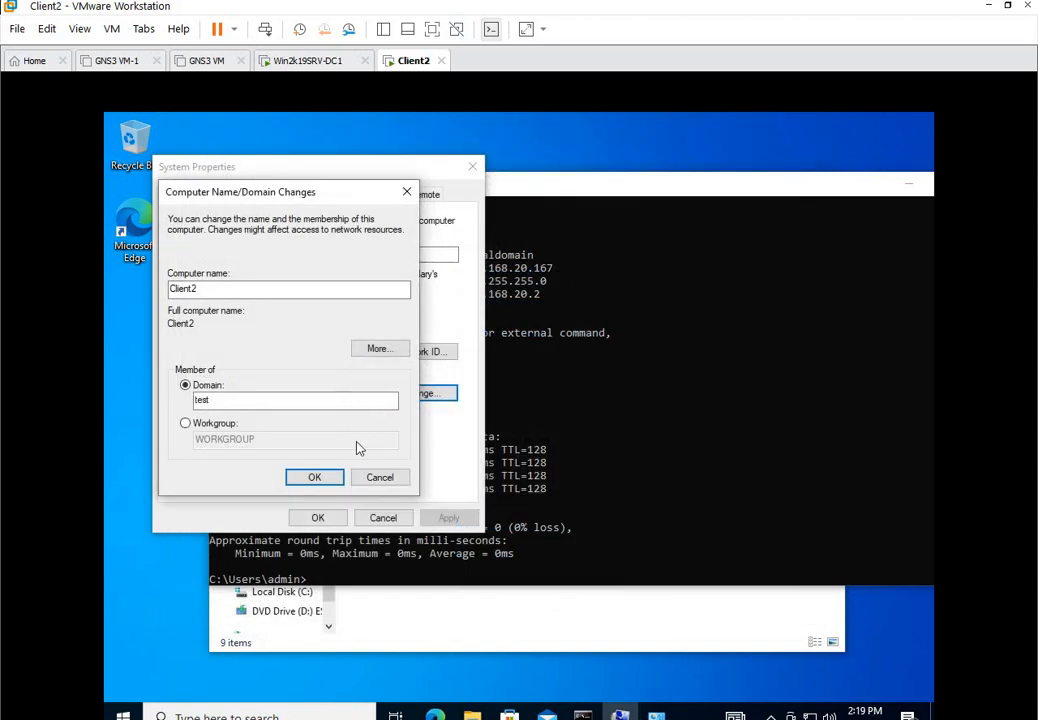
left_click(305, 400)
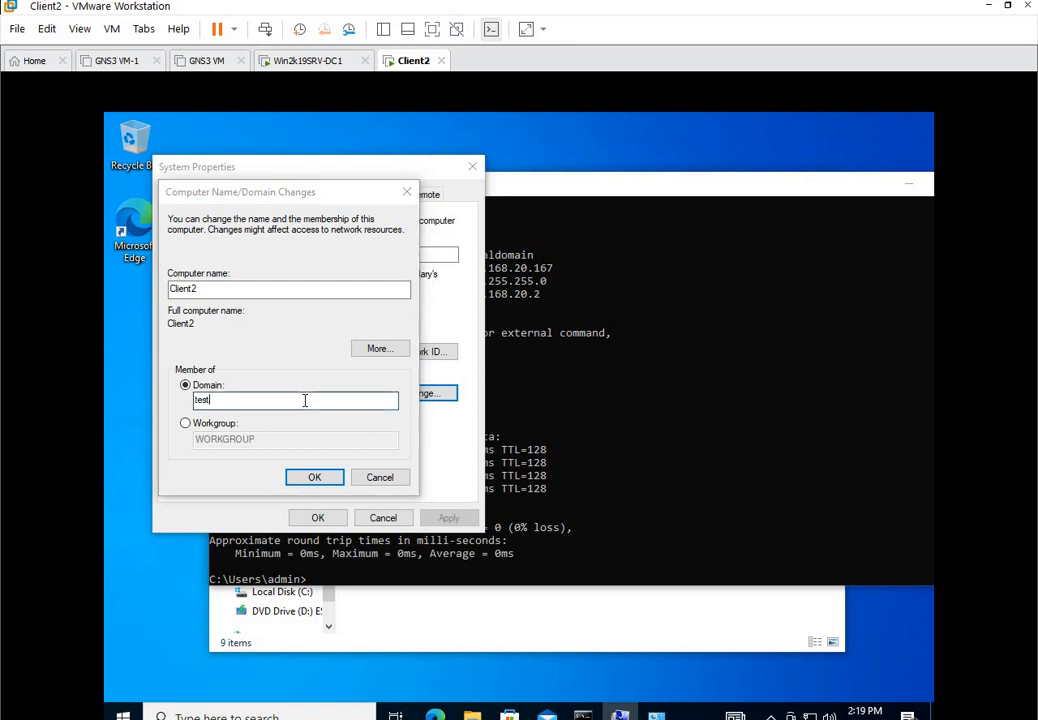
type(".com")
key("Return")
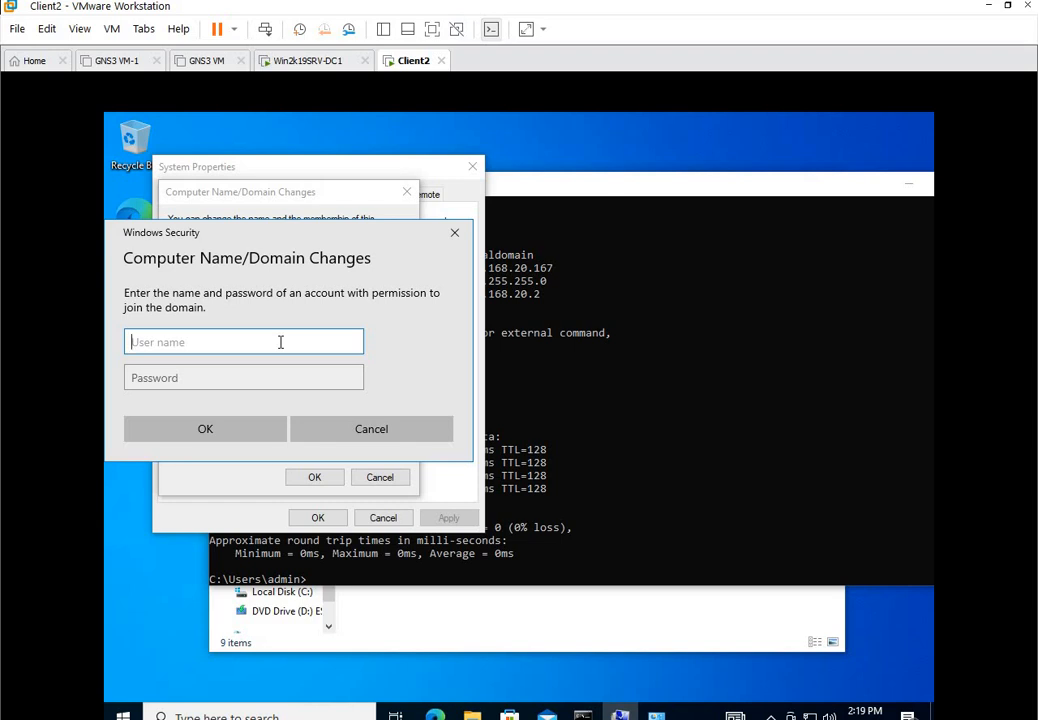
Authenticate as test\administrator with the domain admin password and acknowledge the welcome and restart notices.
type("test\\administrator")
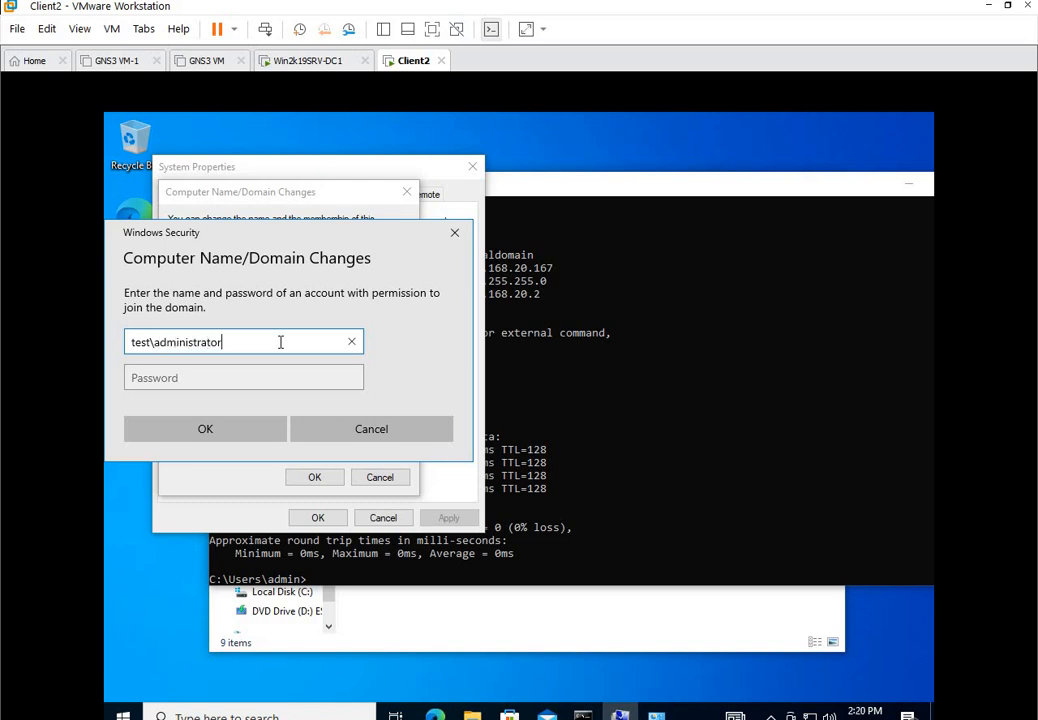
left_click(248, 376)
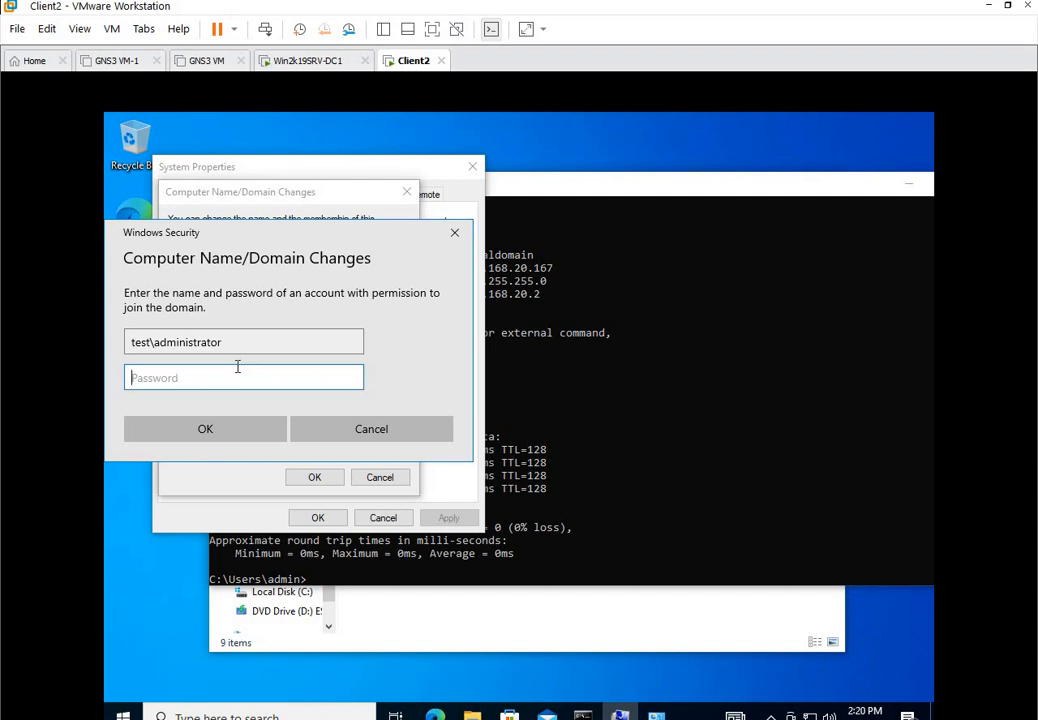
left_click(250, 422)
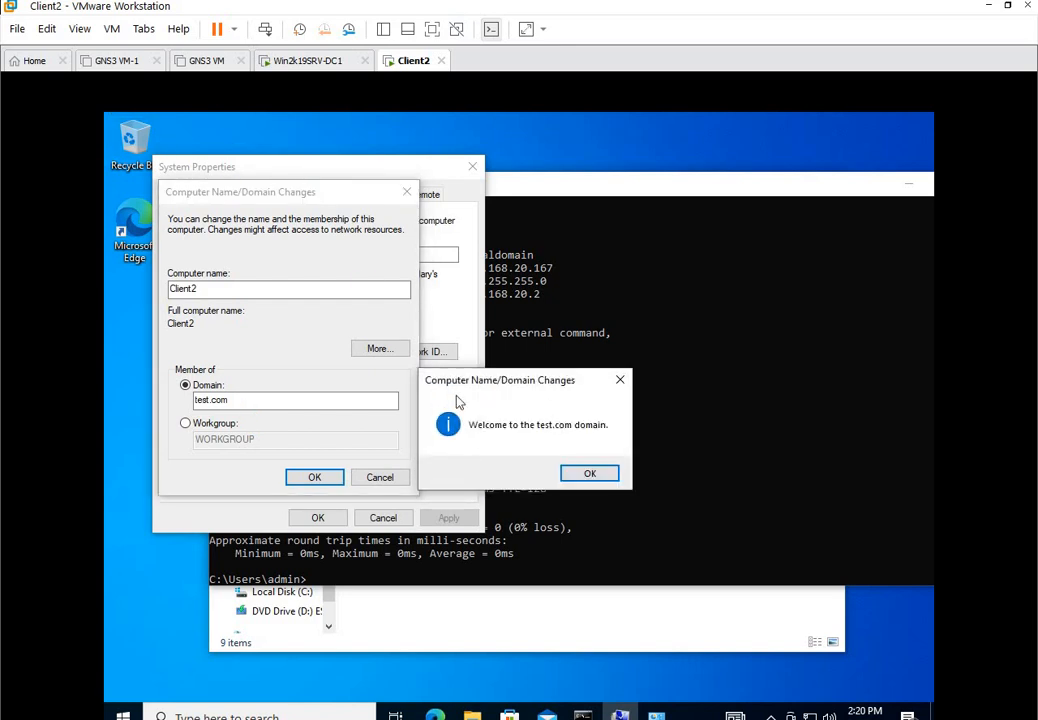
left_click(590, 476)
left_click(618, 436)
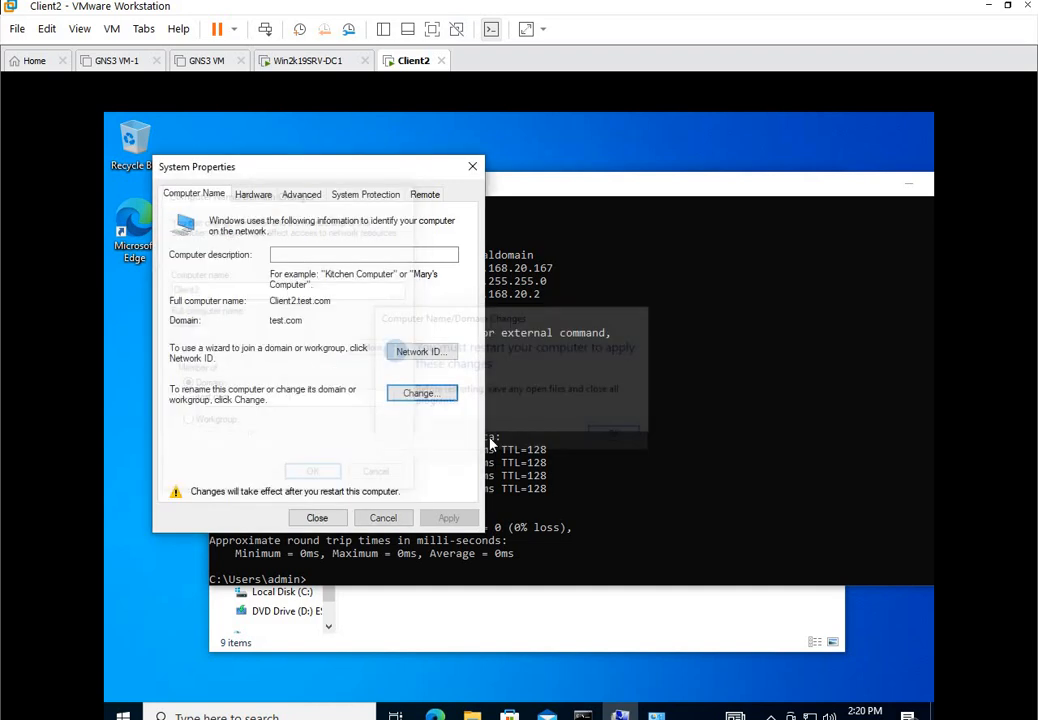
left_click(317, 517)
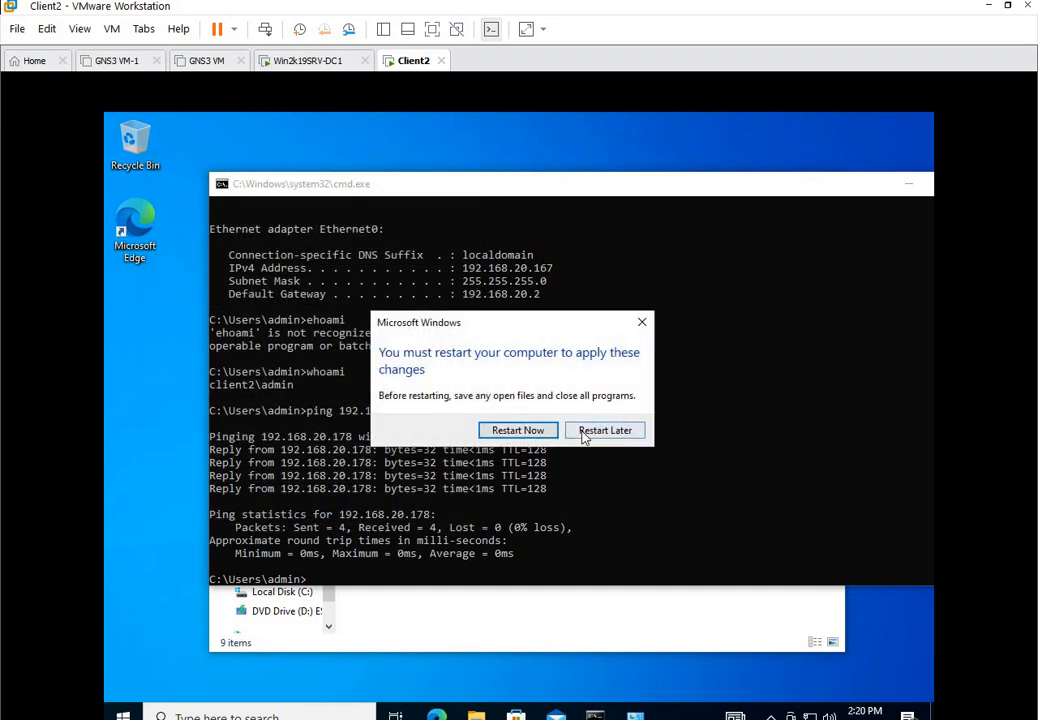
Choose Restart Later, close the command prompt, then restart Client2 from the Start power menu.
left_click(585, 432)
left_click(470, 382)
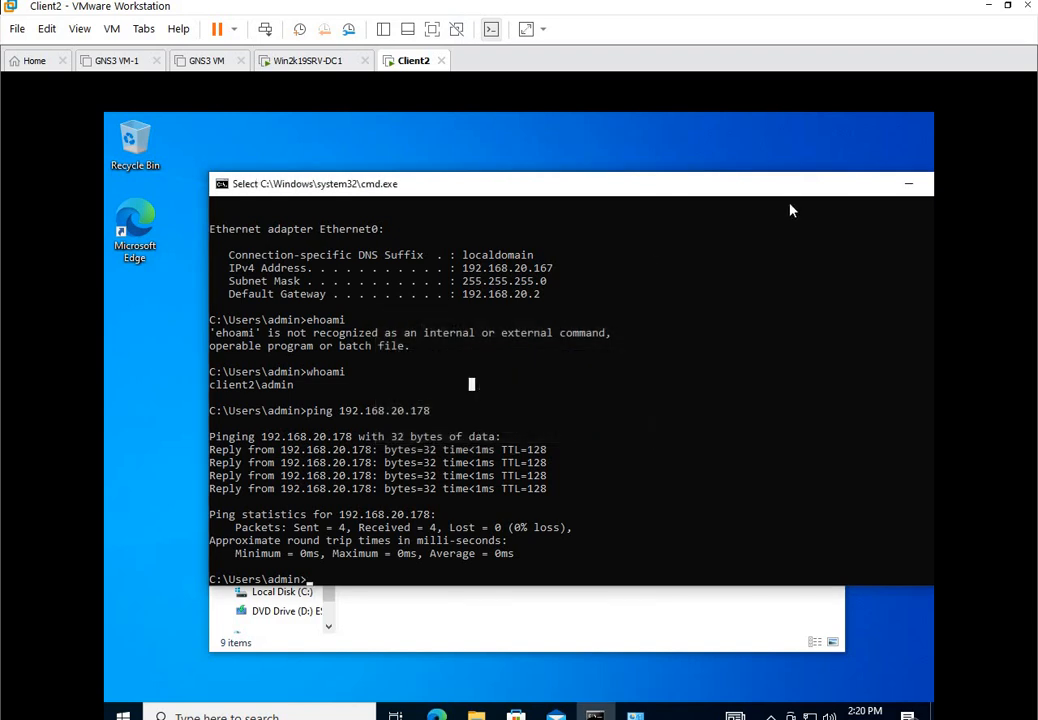
left_click_drag(790, 188, 741, 185)
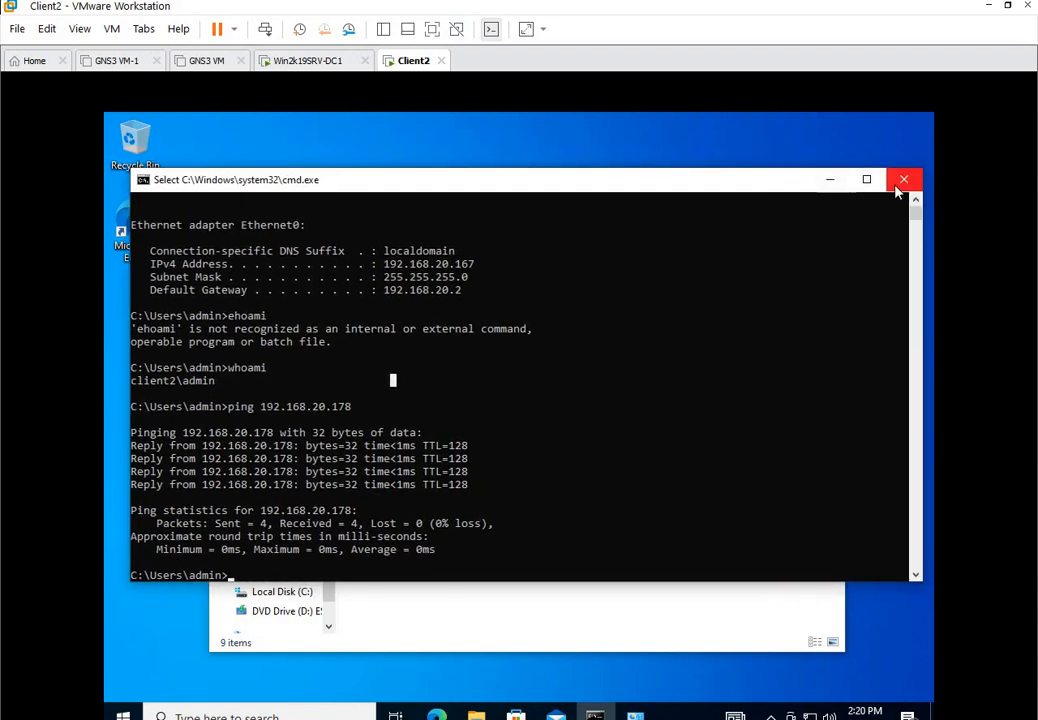
left_click(912, 181)
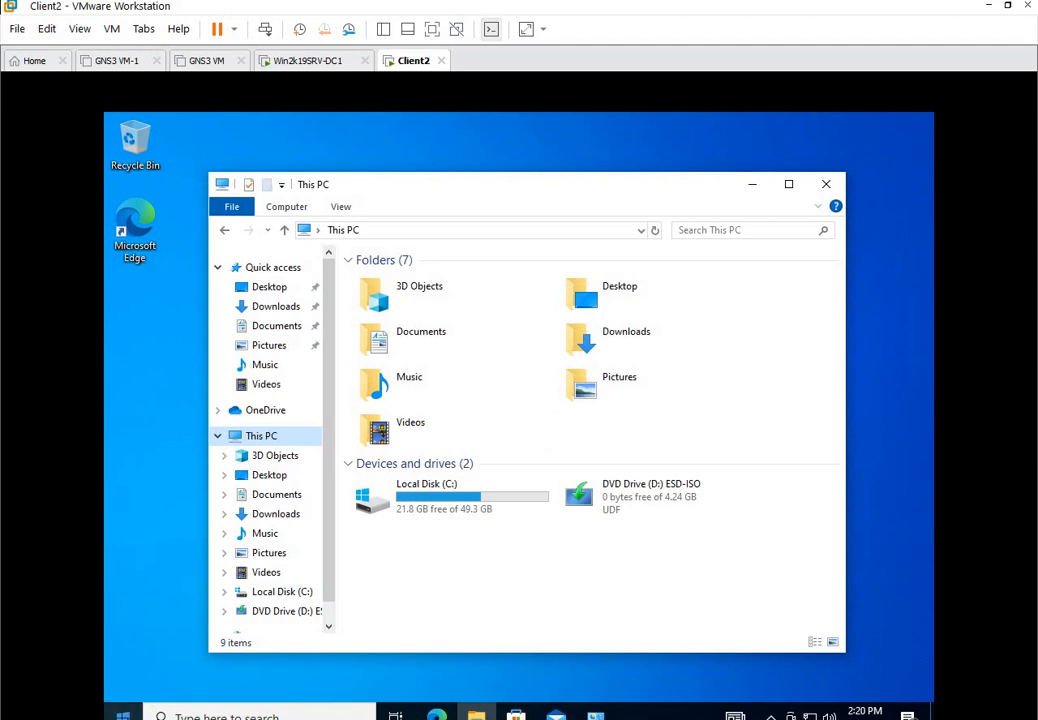
left_click(123, 716)
left_click(123, 682)
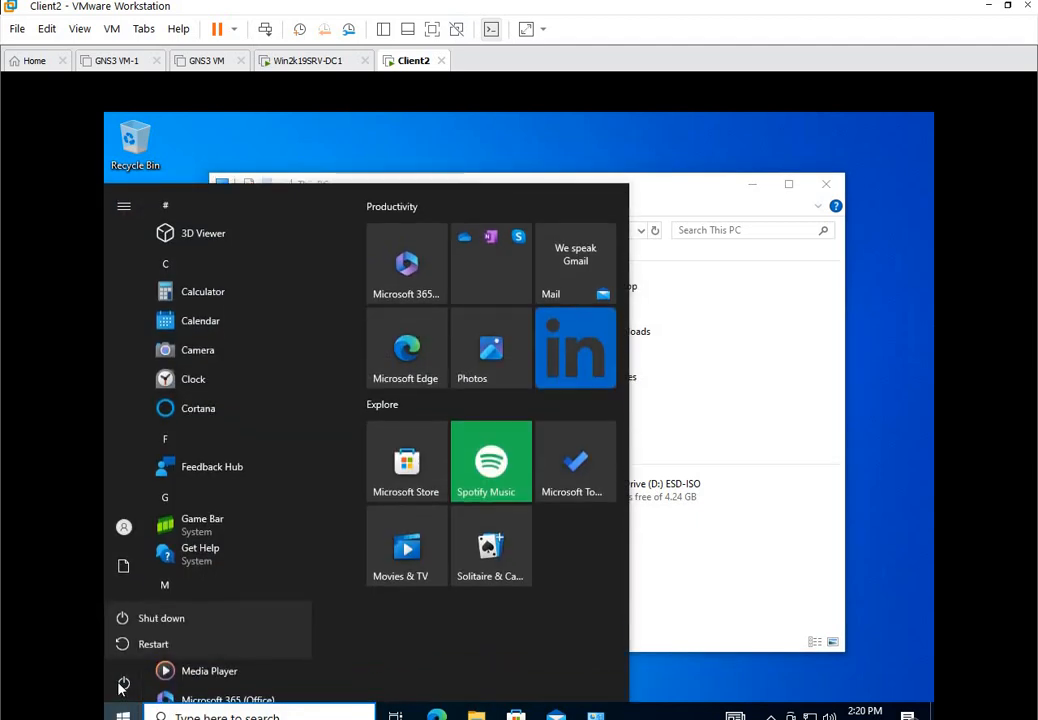
left_click(155, 644)
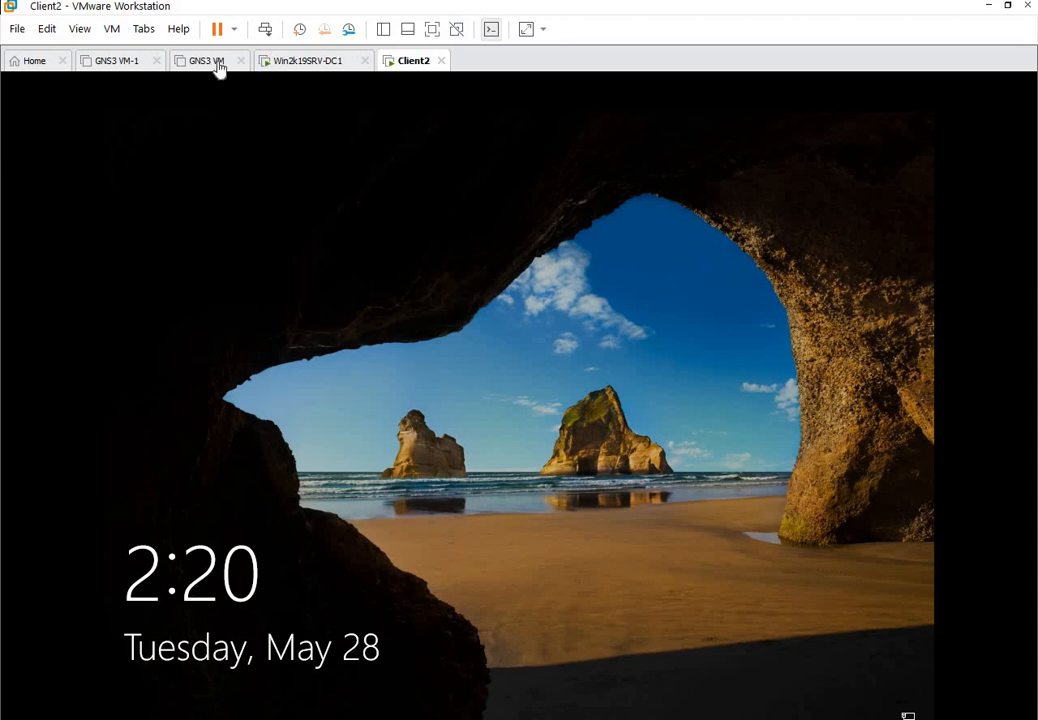
Sign in as Other user test\administrator with the domain admin password.
left_click(333, 281)
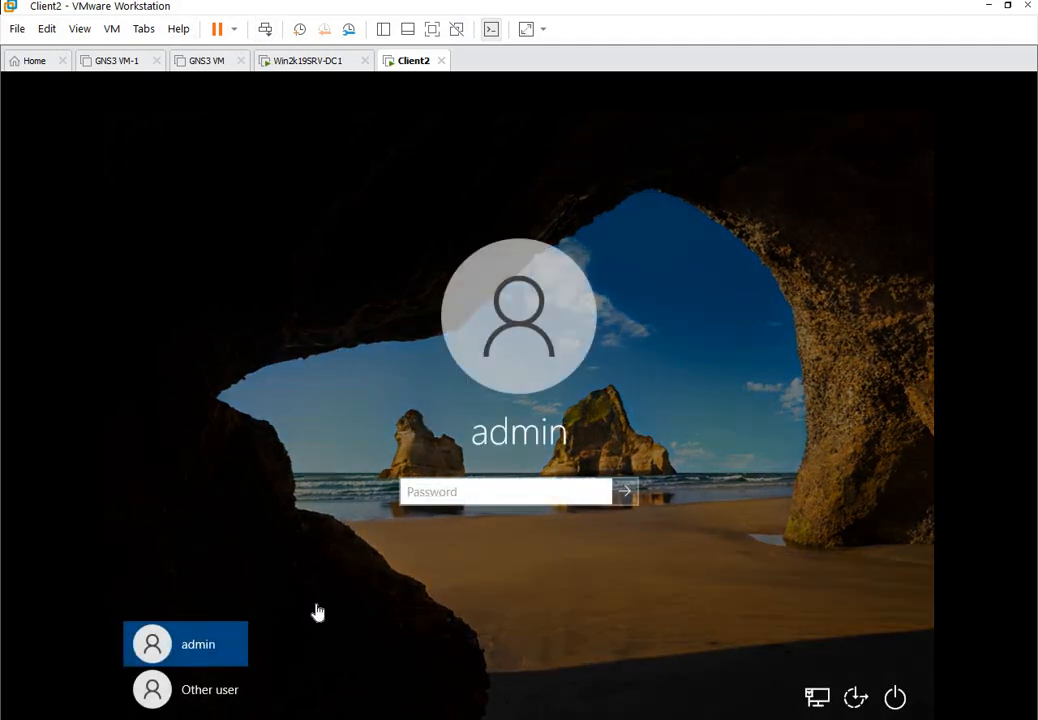
left_click(222, 693)
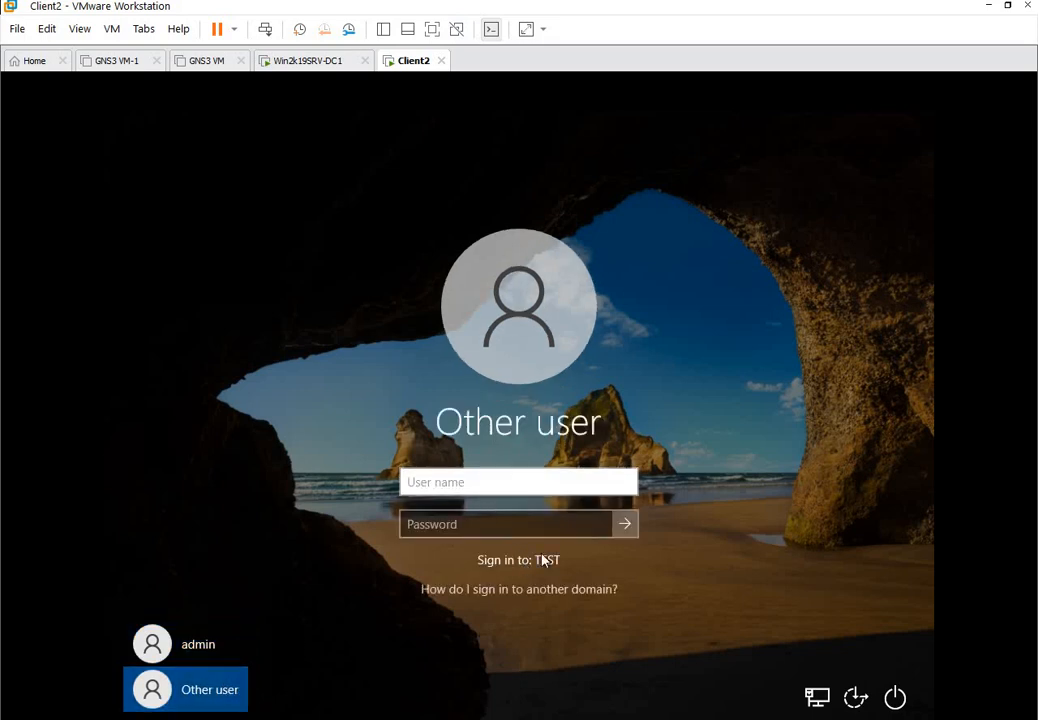
type("t")
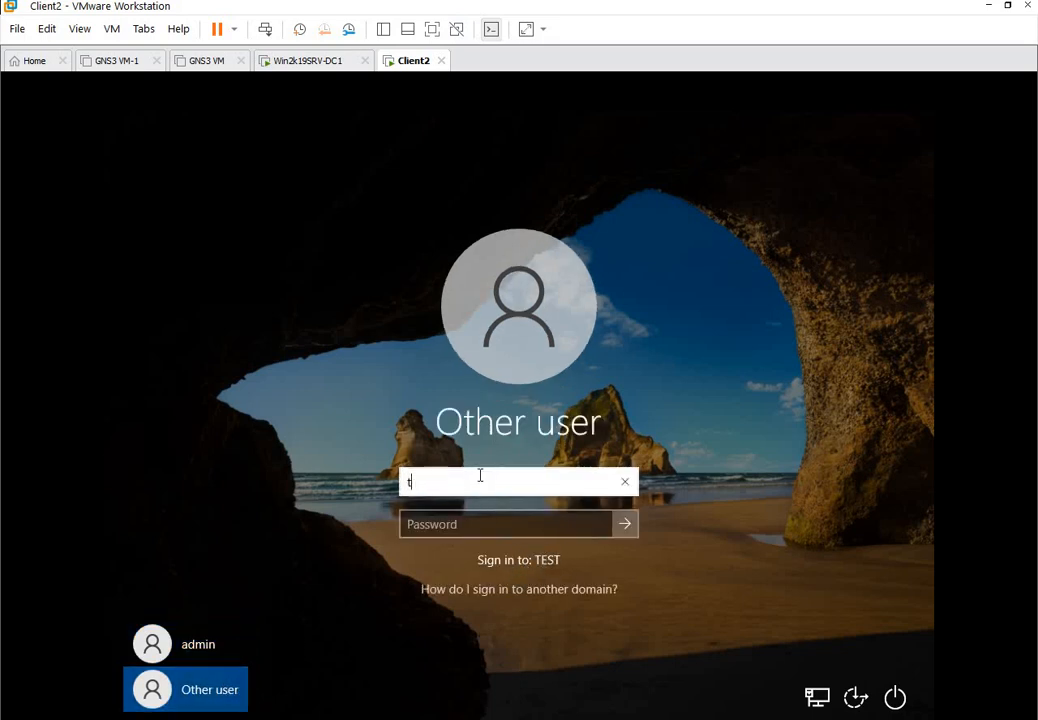
type("est\\admin")
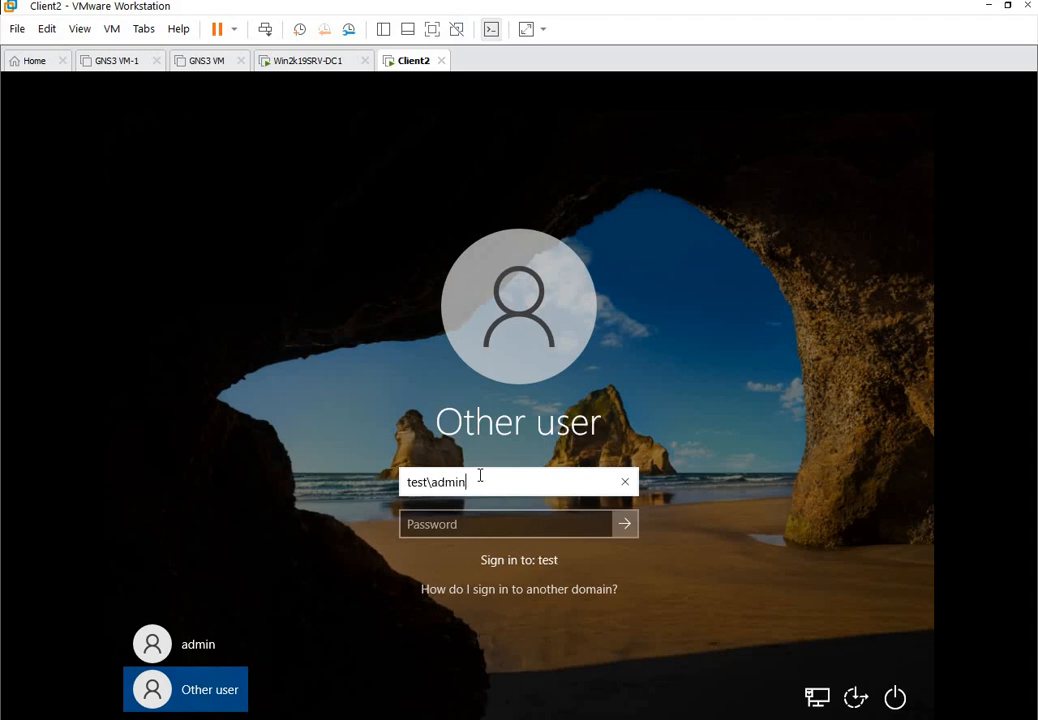
type("istrator")
left_click(418, 513)
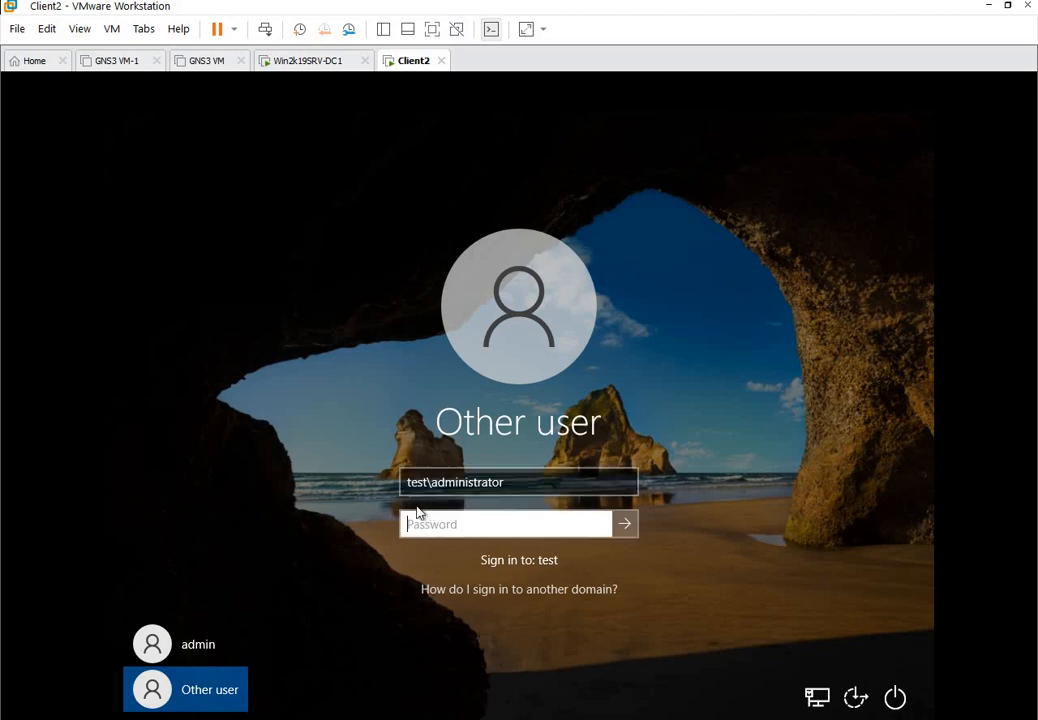
left_click(637, 519)
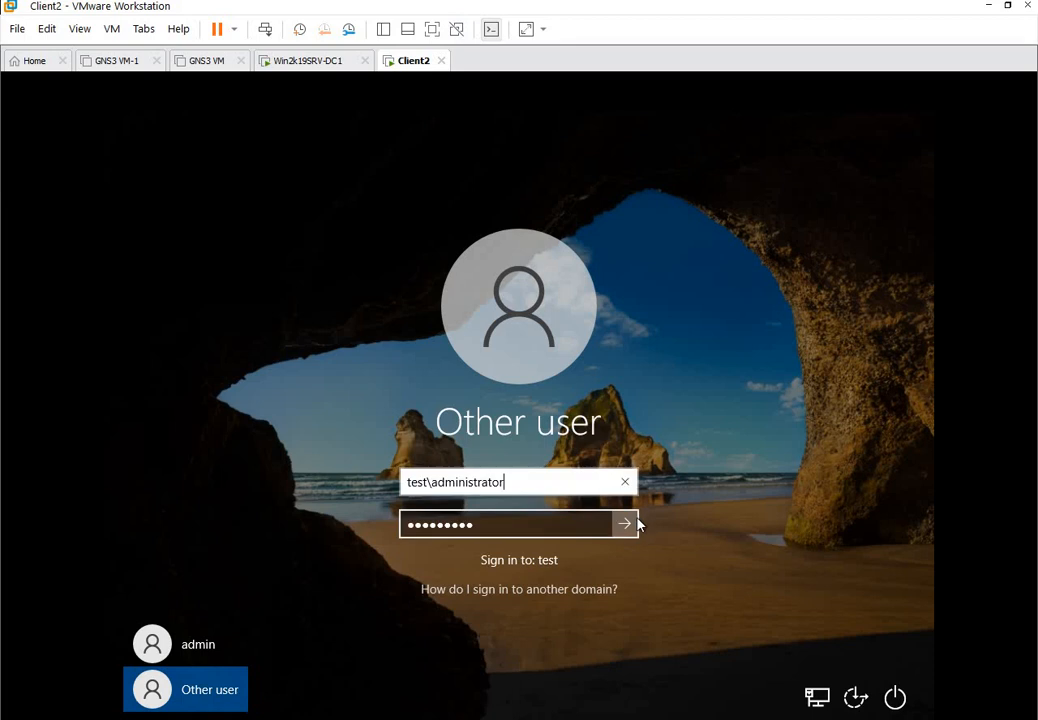
left_click(626, 524)
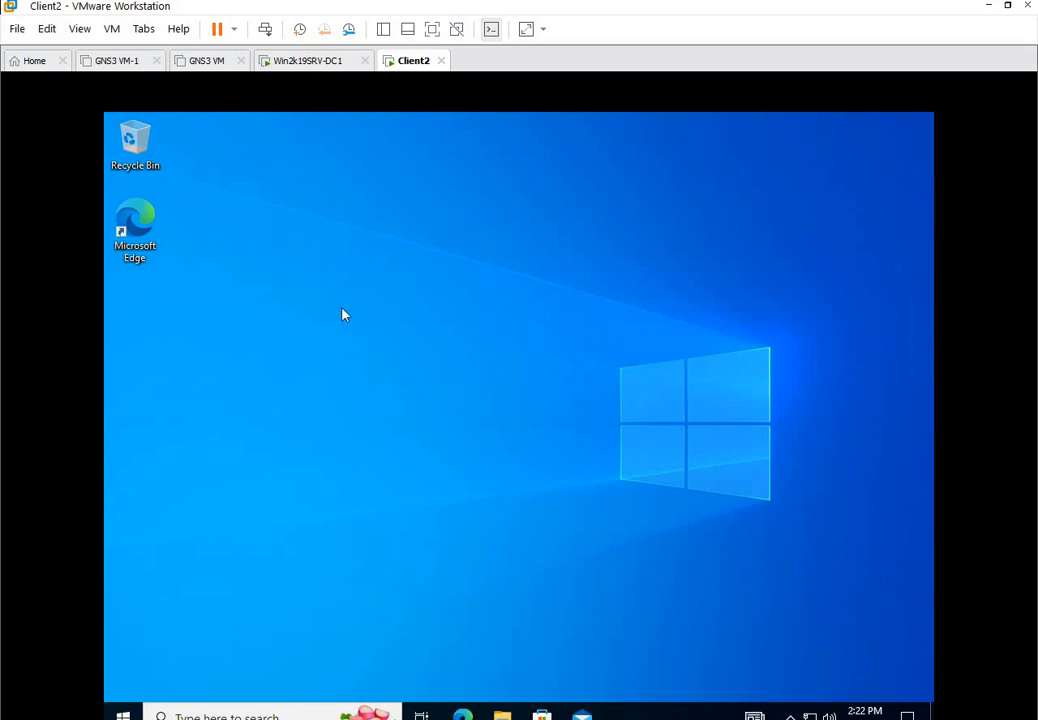
Run hostname, whoami and echo %logonserver% in an administrator command prompt on Client2.
key("super+r")
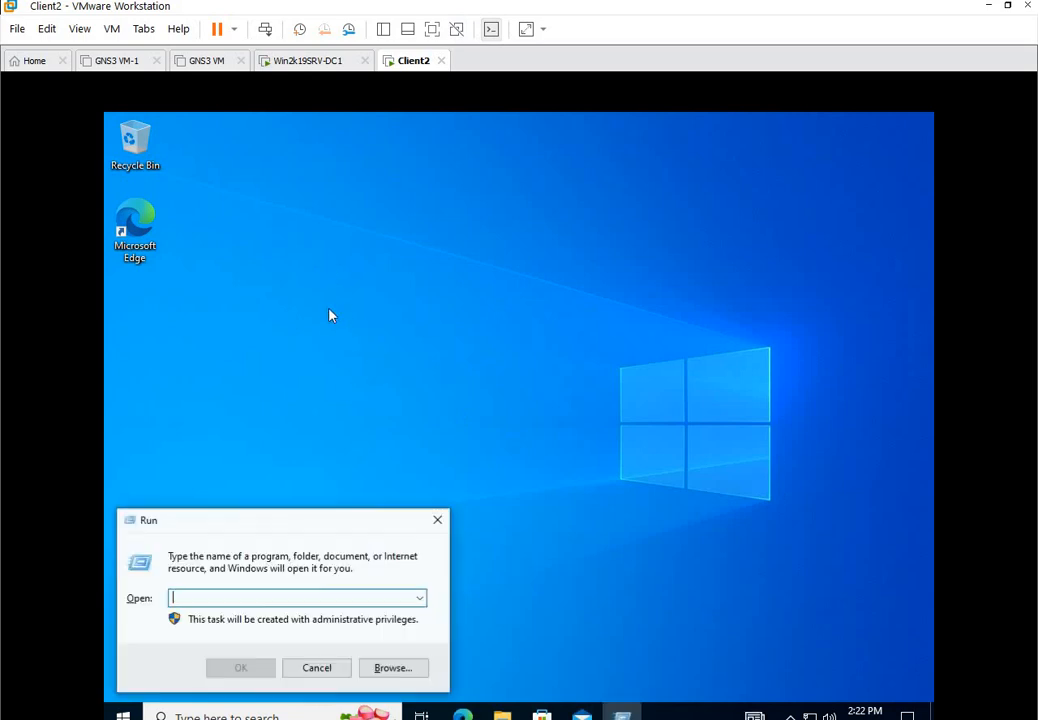
key("Return")
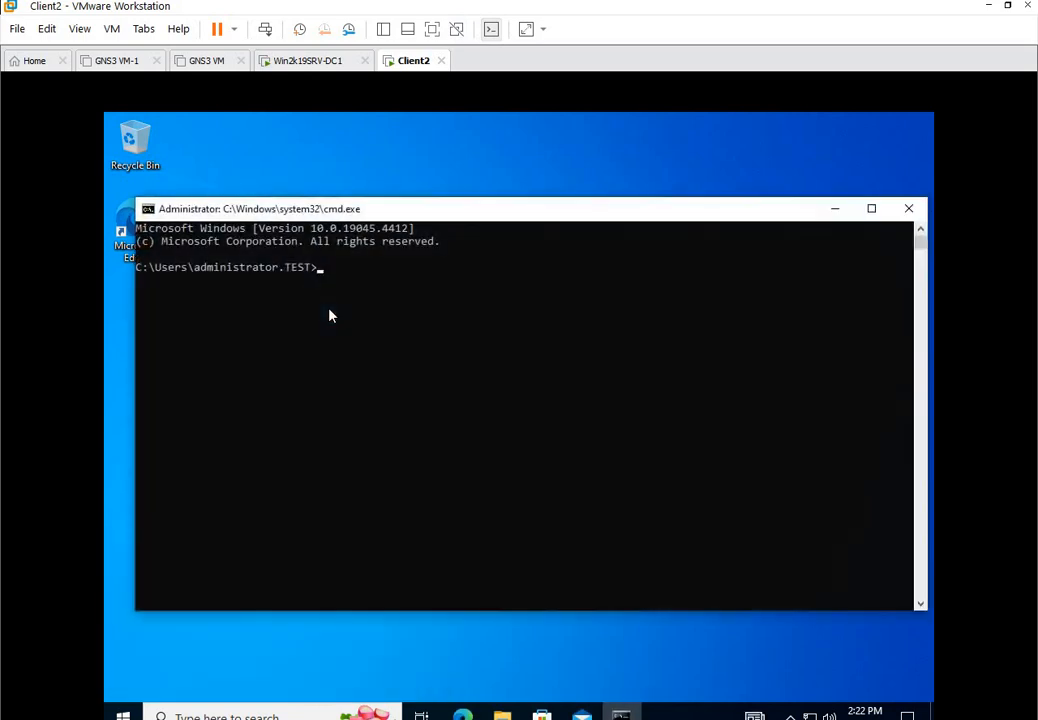
type("hostname")
key("Return")
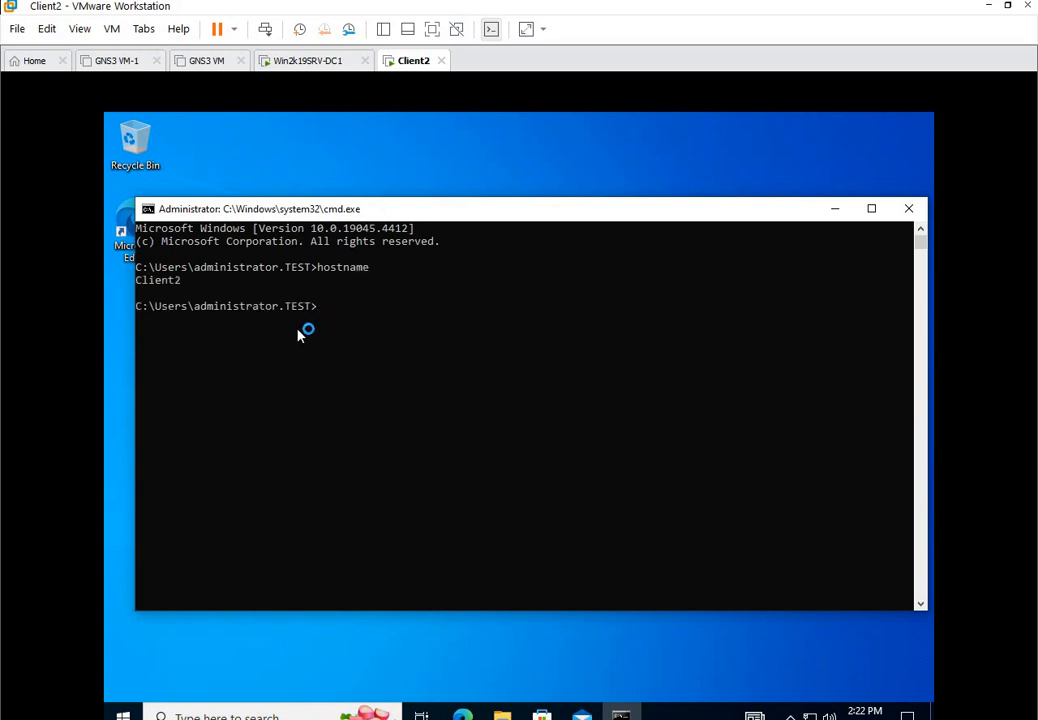
type("whoami")
key("Return")
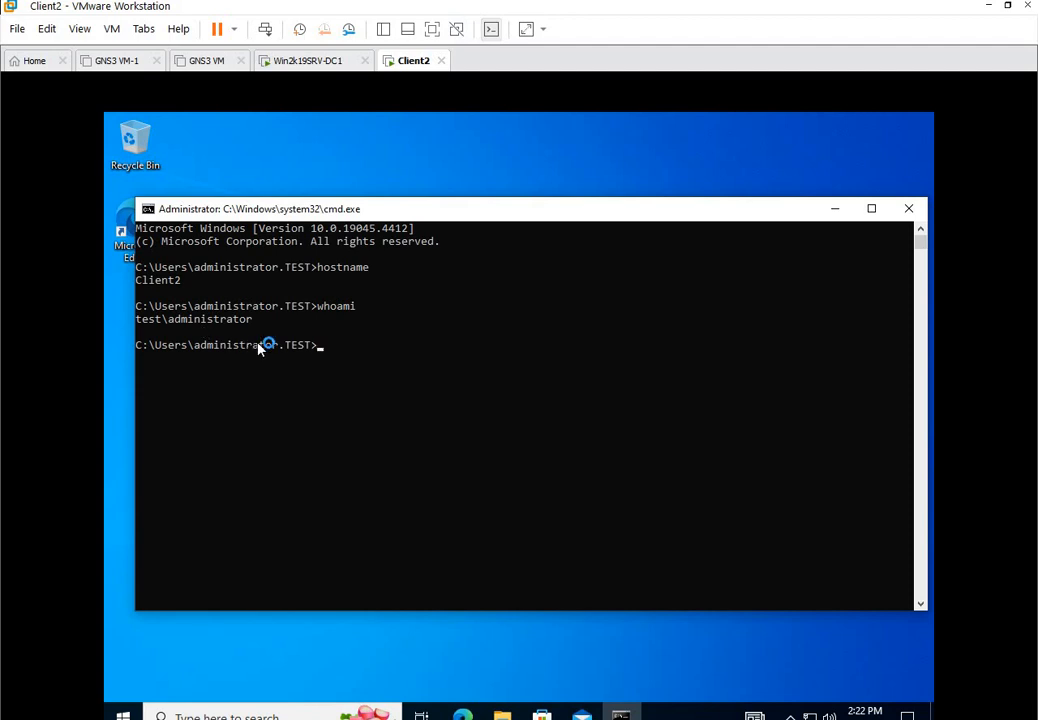
type("echo %logonserver")
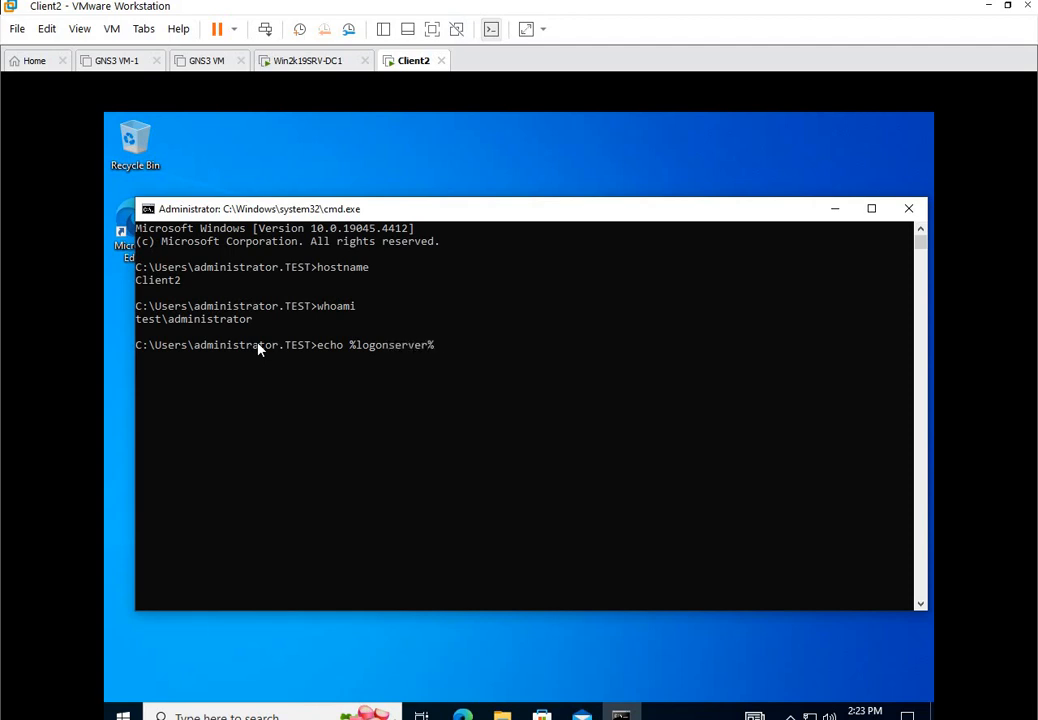
type("%")
key("Return")
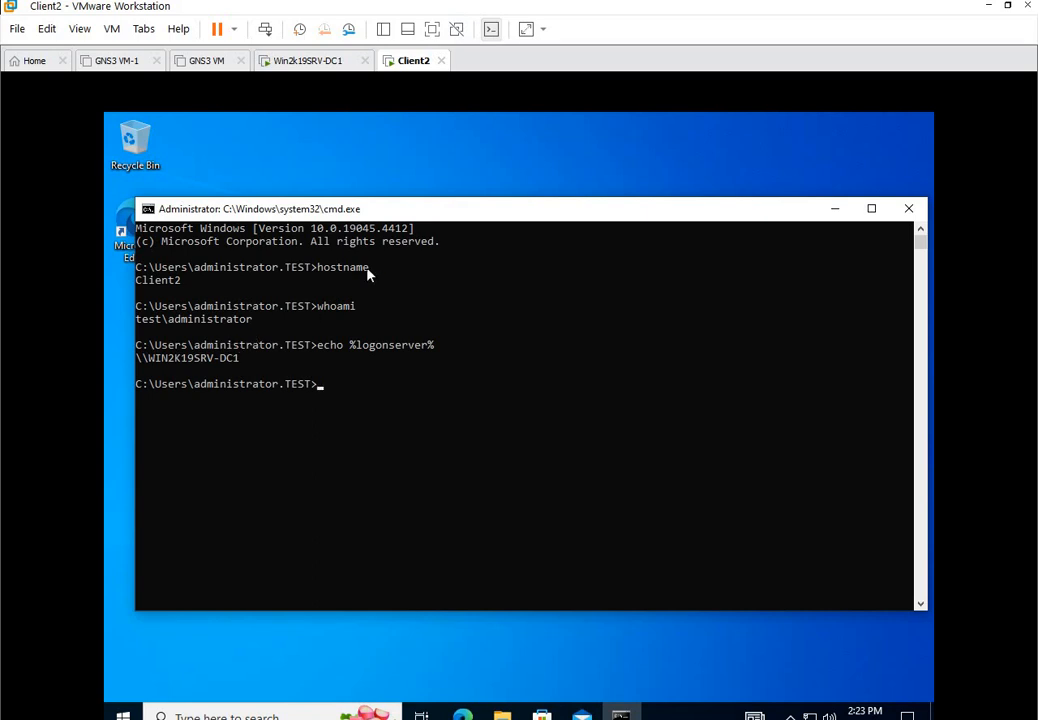
left_click_drag(403, 211, 414, 252)
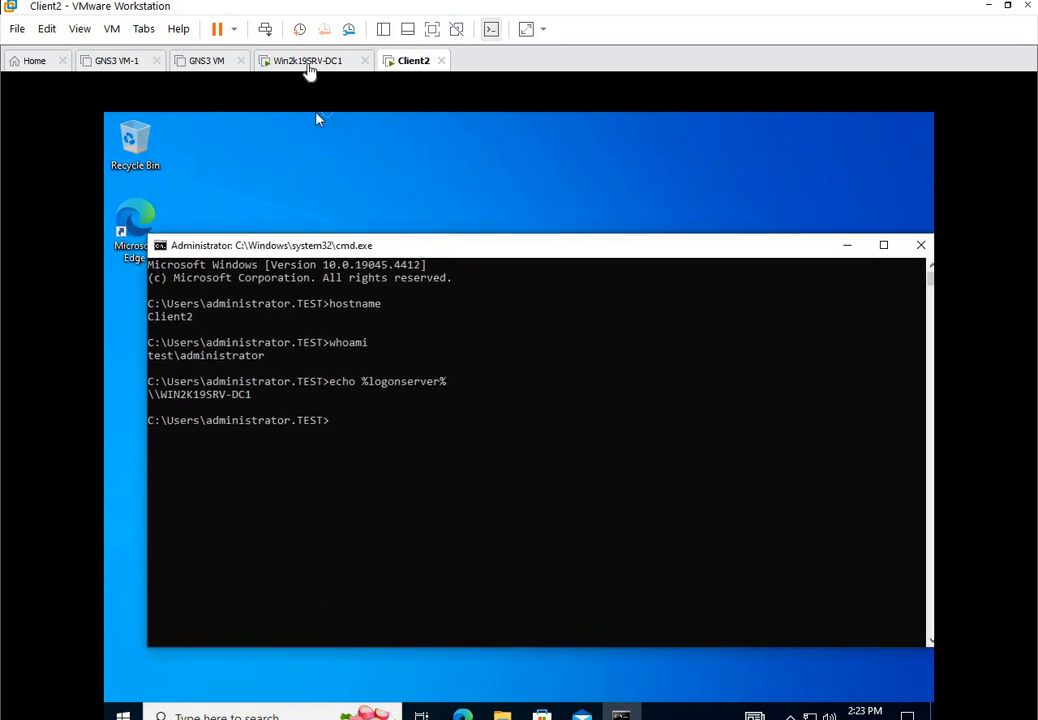
On the Win2k19SRV-DC1 VM, refresh the Computers container in Active Directory and select CLIENT2.
left_click(307, 62)
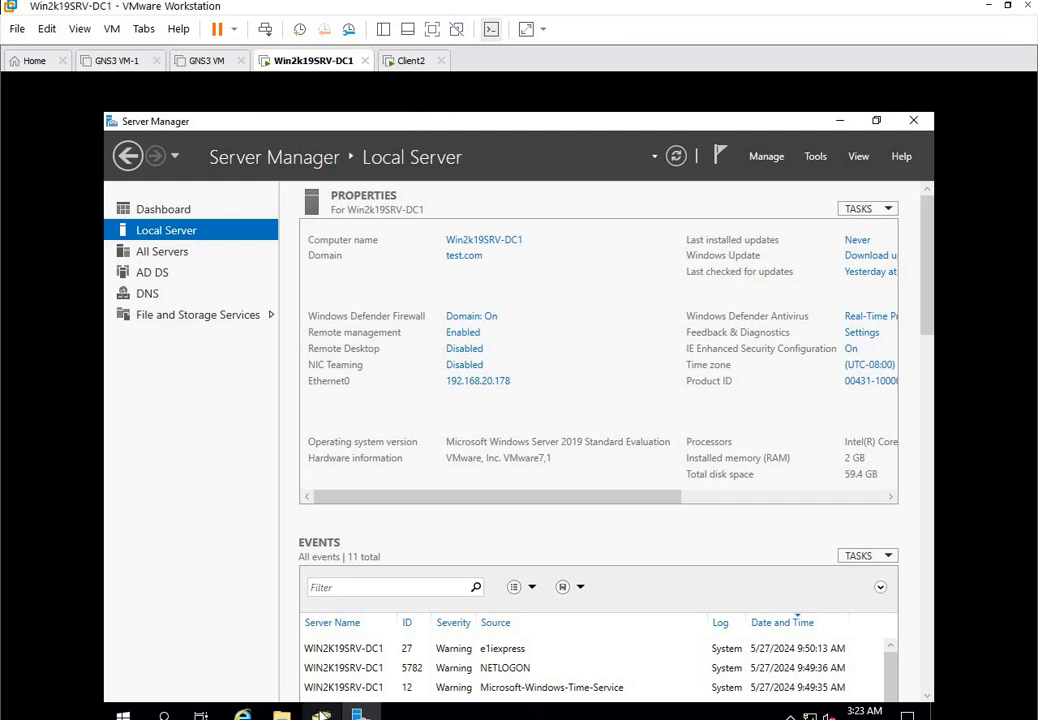
left_click(320, 714)
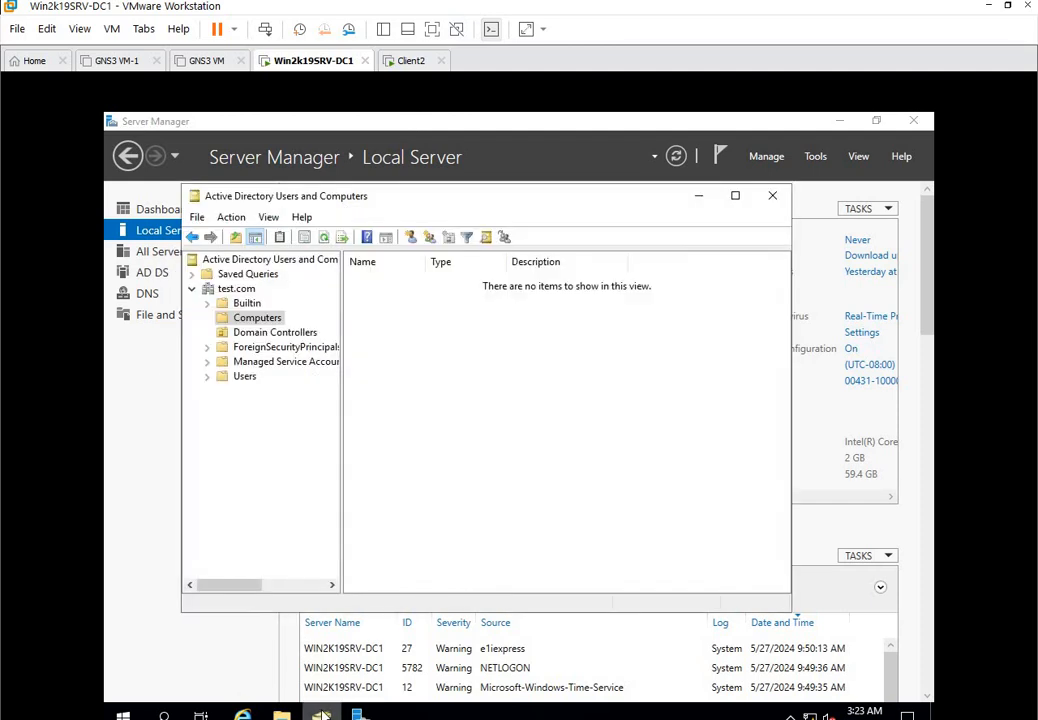
left_click(247, 304)
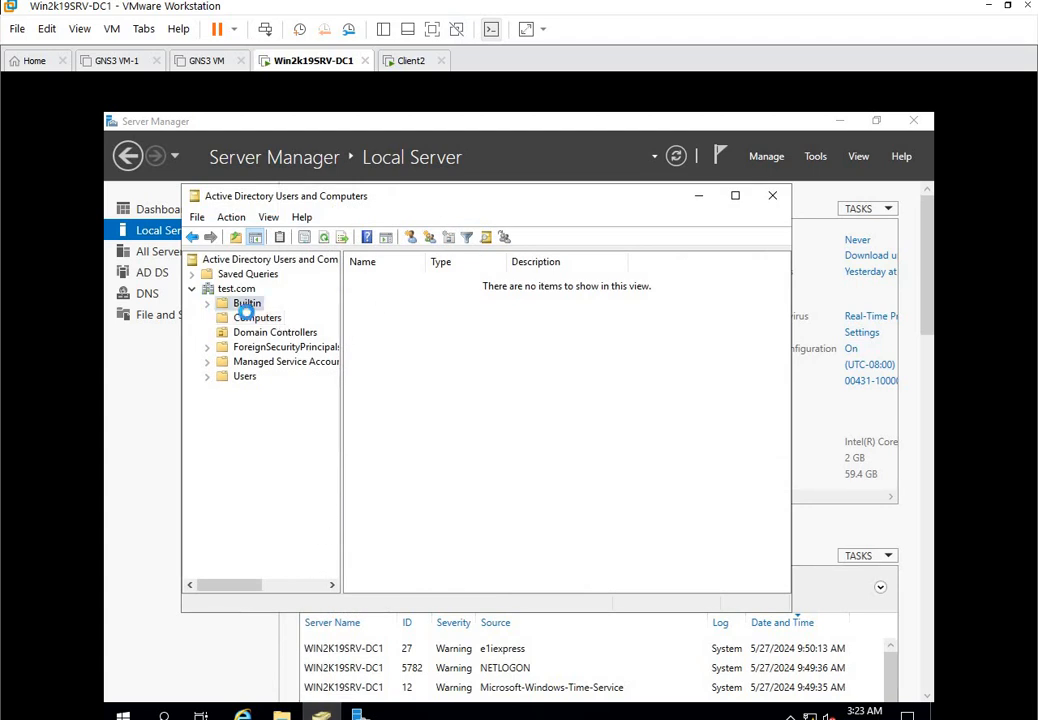
left_click(254, 318)
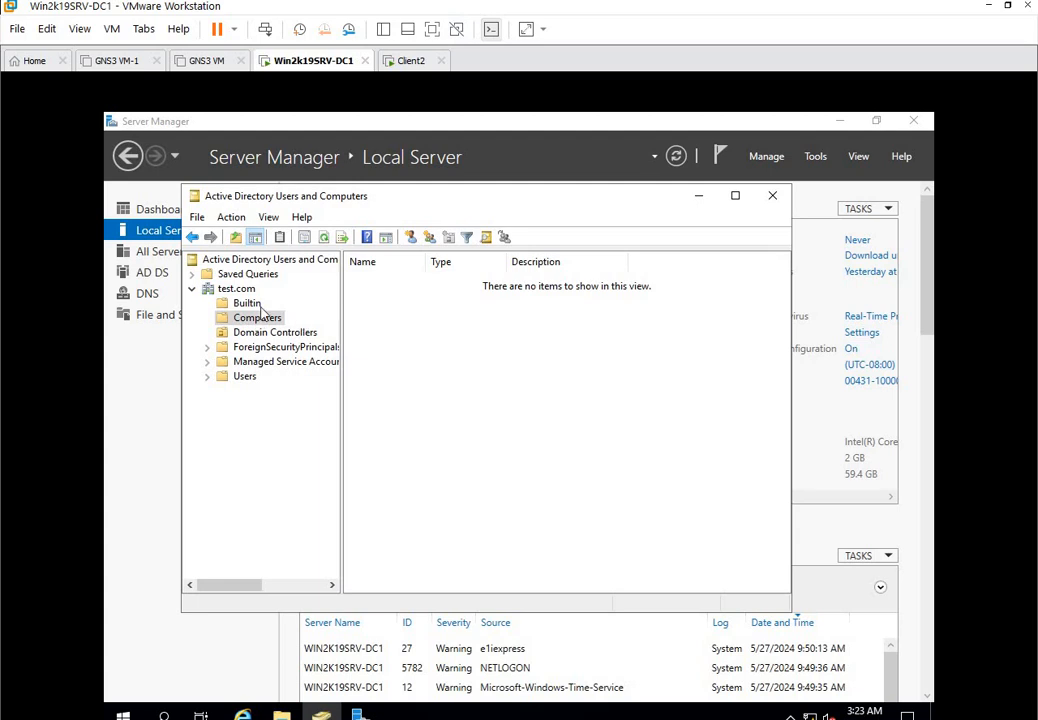
left_click(322, 238)
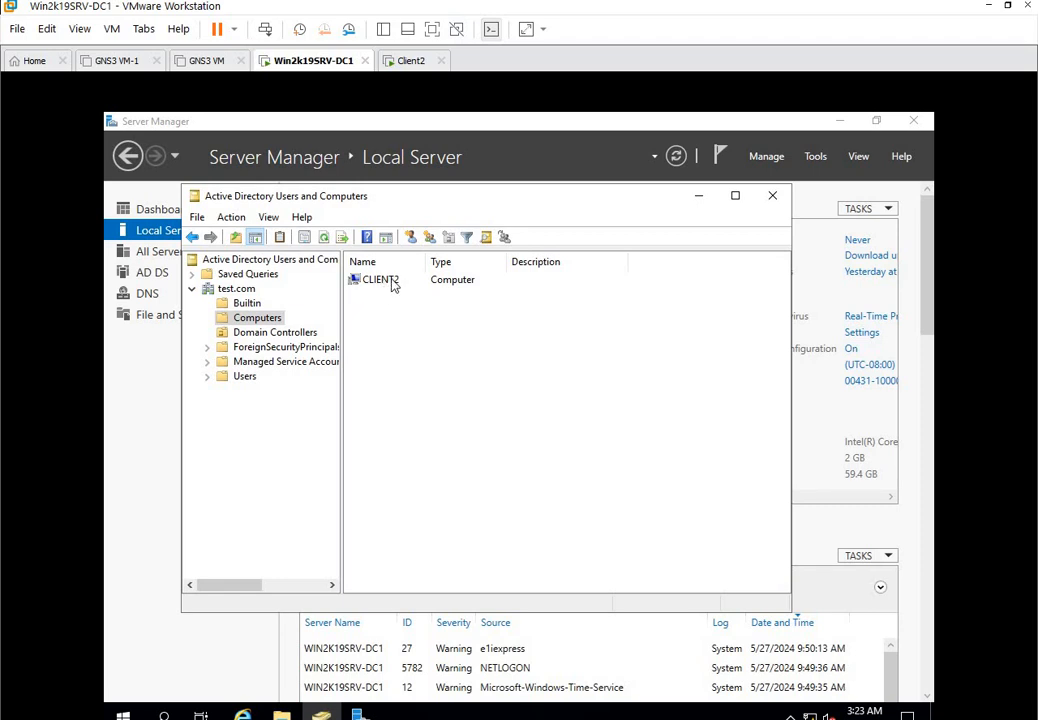
left_click(392, 283)
Browse CLIENT2's General, Member Of, Delegation, Location and Dial-in tabs, then show the Users container.
right_click(394, 285)
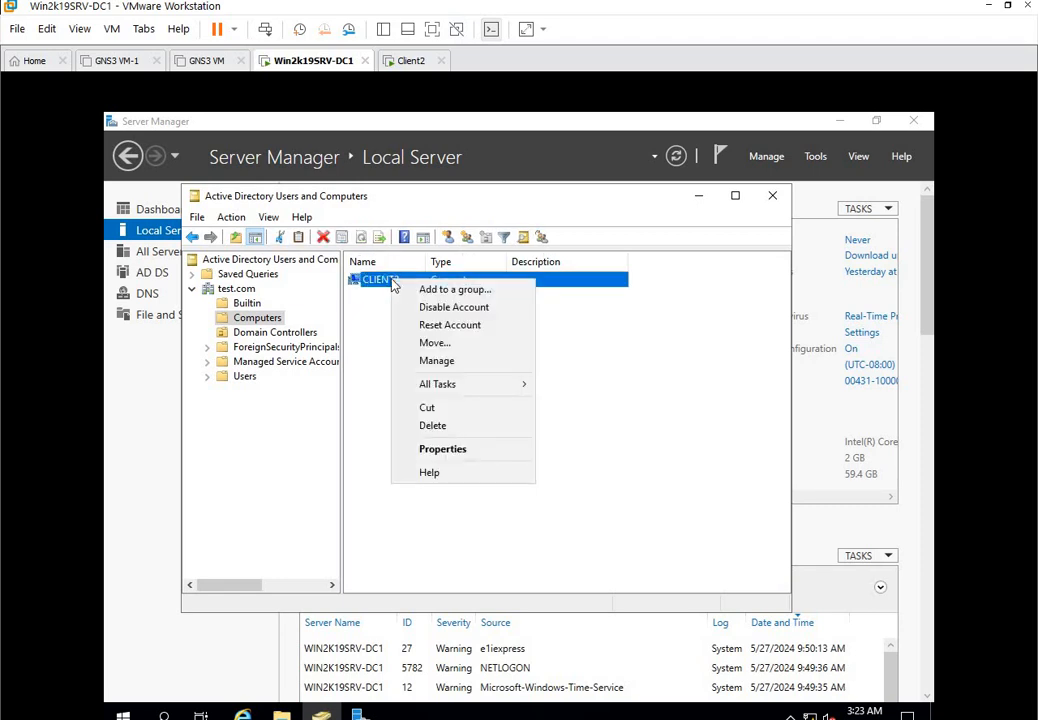
left_click(470, 451)
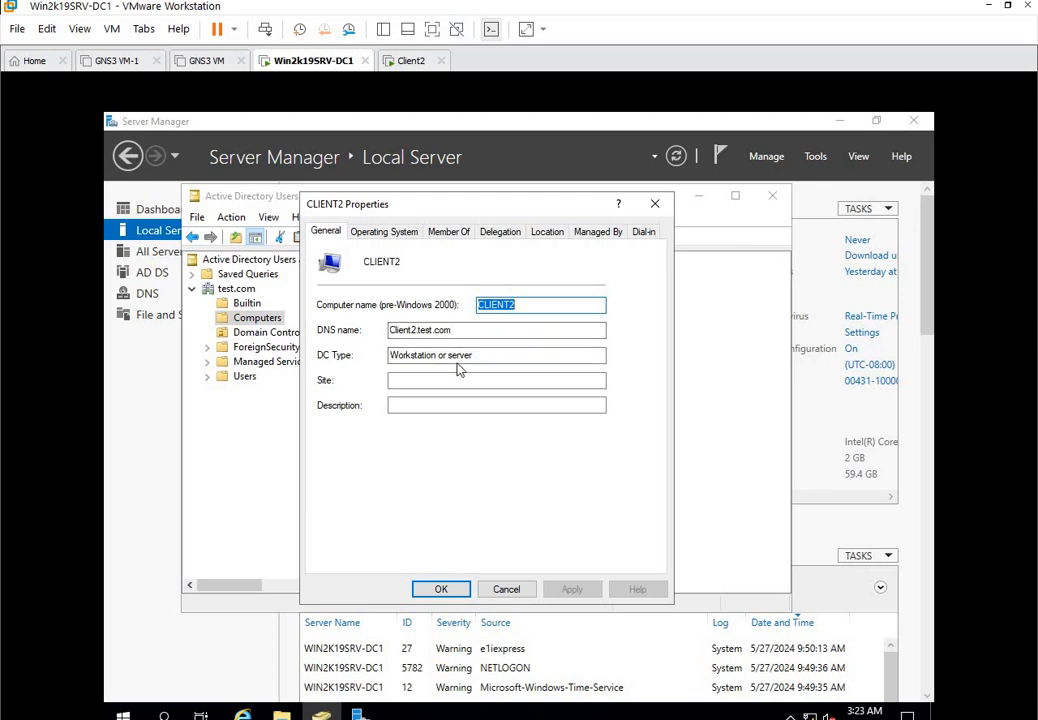
left_click(381, 236)
left_click(446, 233)
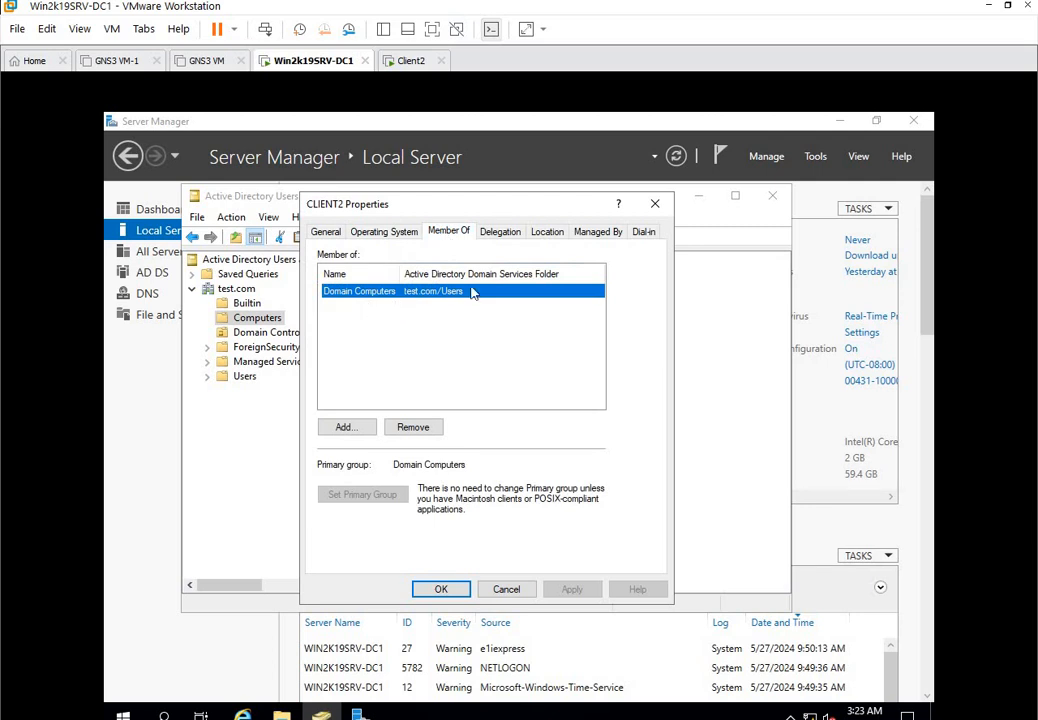
left_click(510, 234)
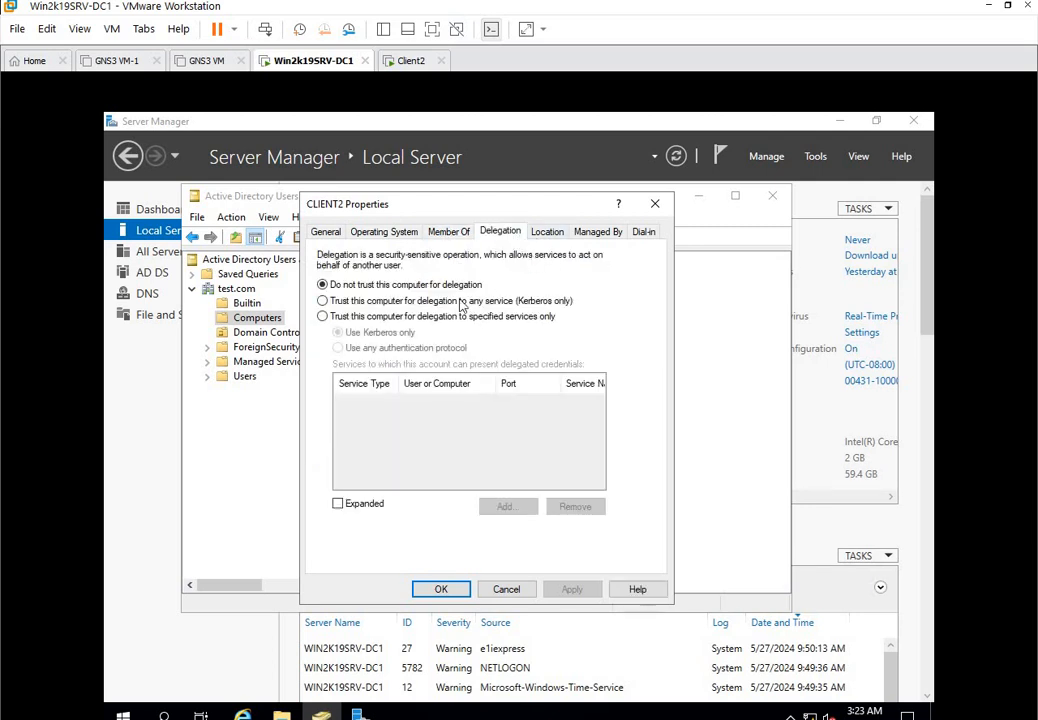
left_click(548, 236)
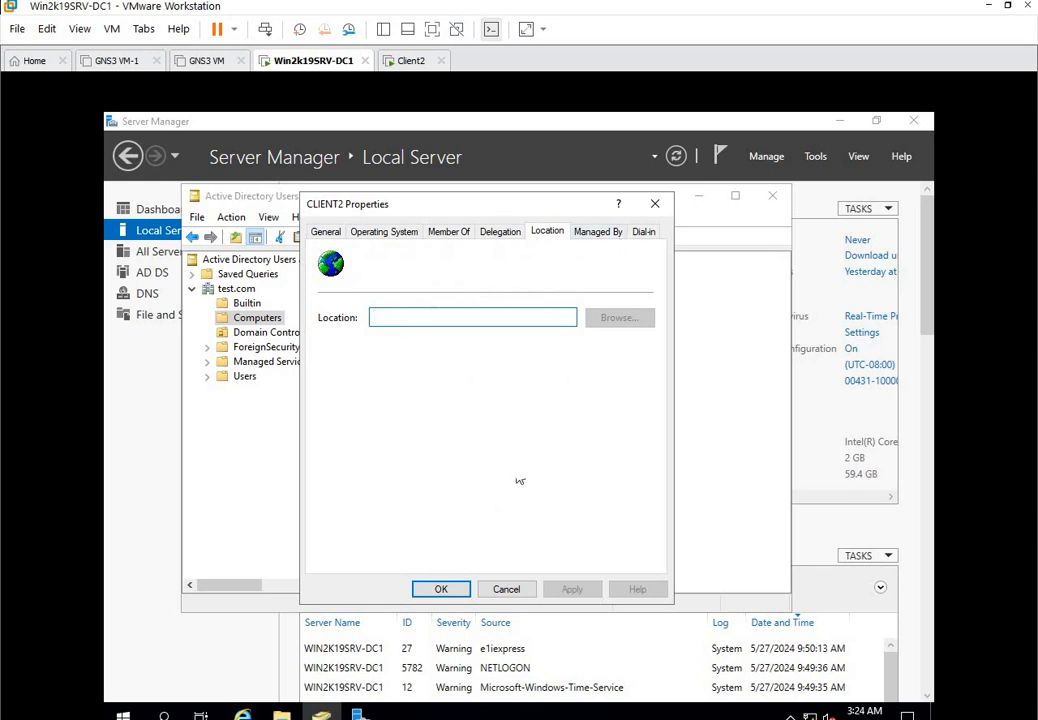
left_click(642, 232)
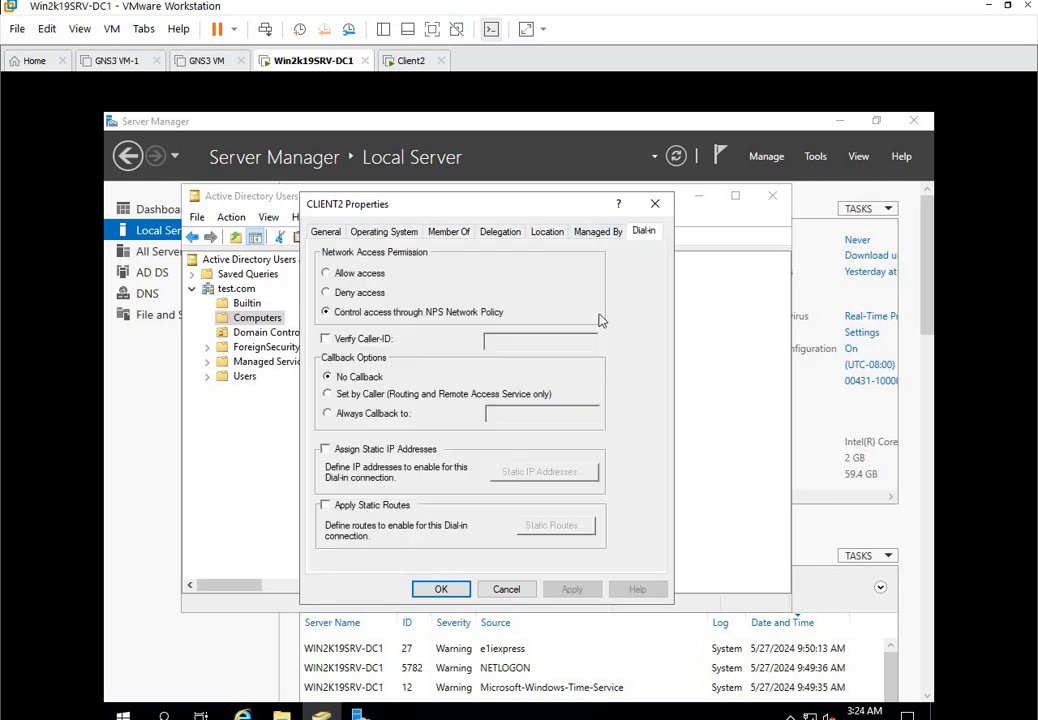
left_click(448, 594)
left_click(244, 376)
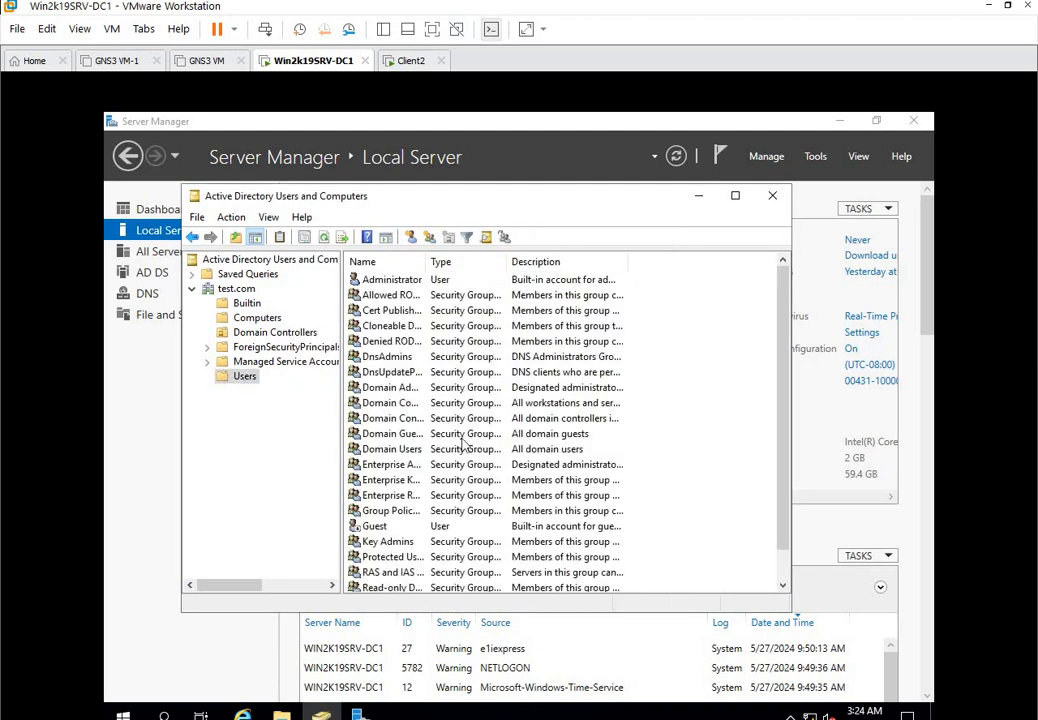
Start a new user with first name and logon name user1.
scroll(350, 355, "down", 1)
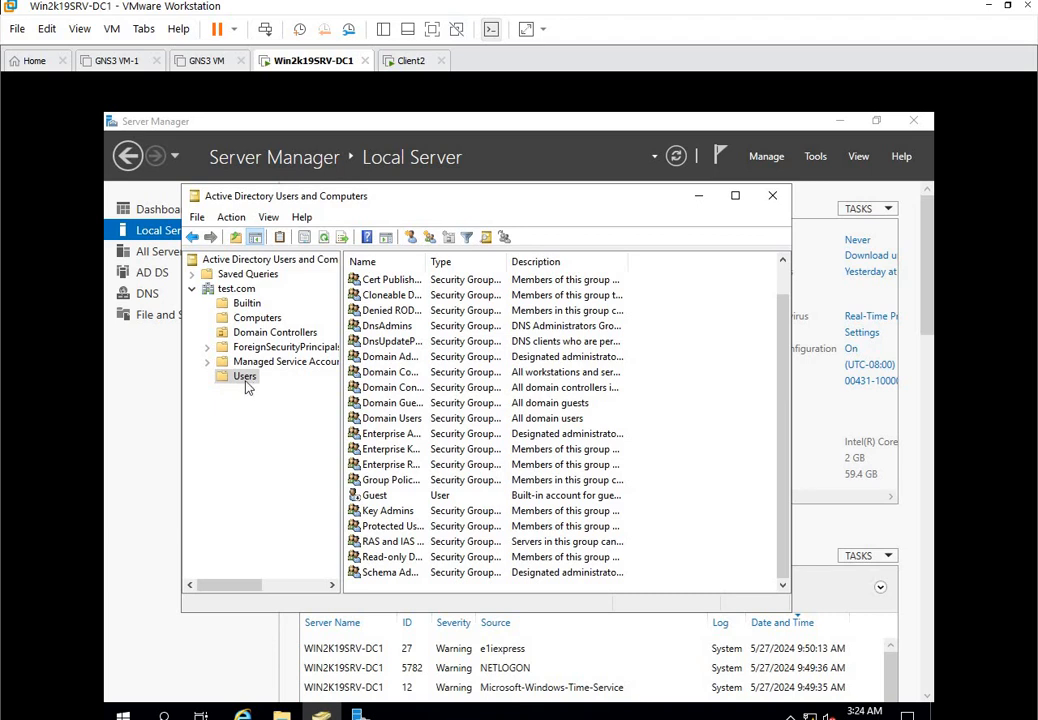
left_click(411, 238)
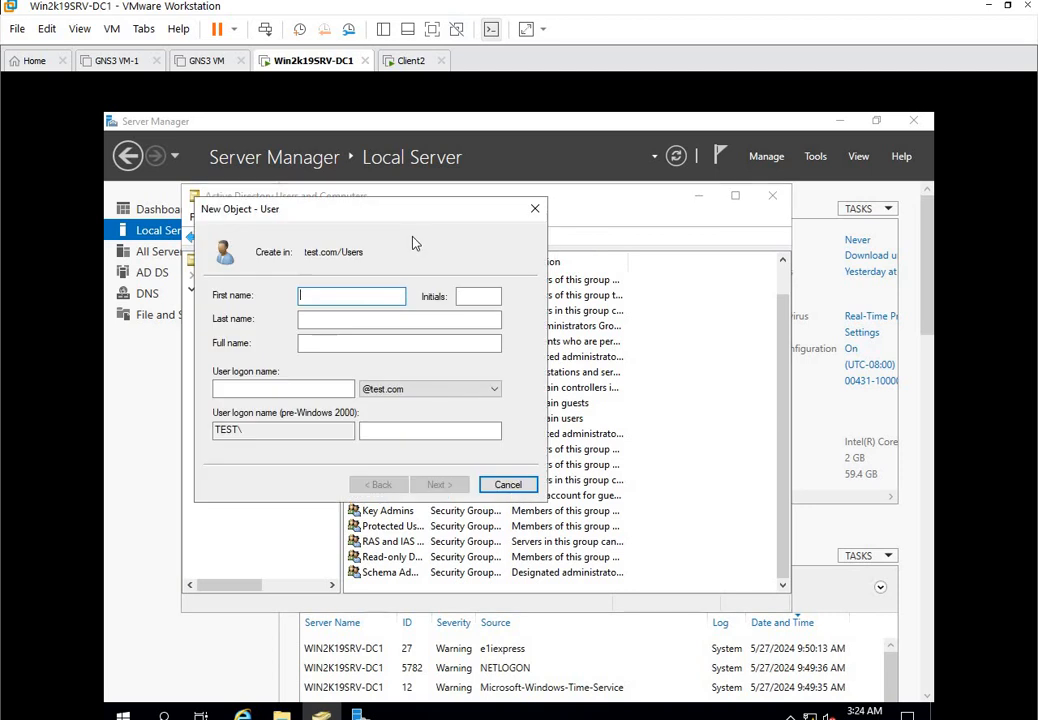
type("user1")
left_click(230, 388)
type("u")
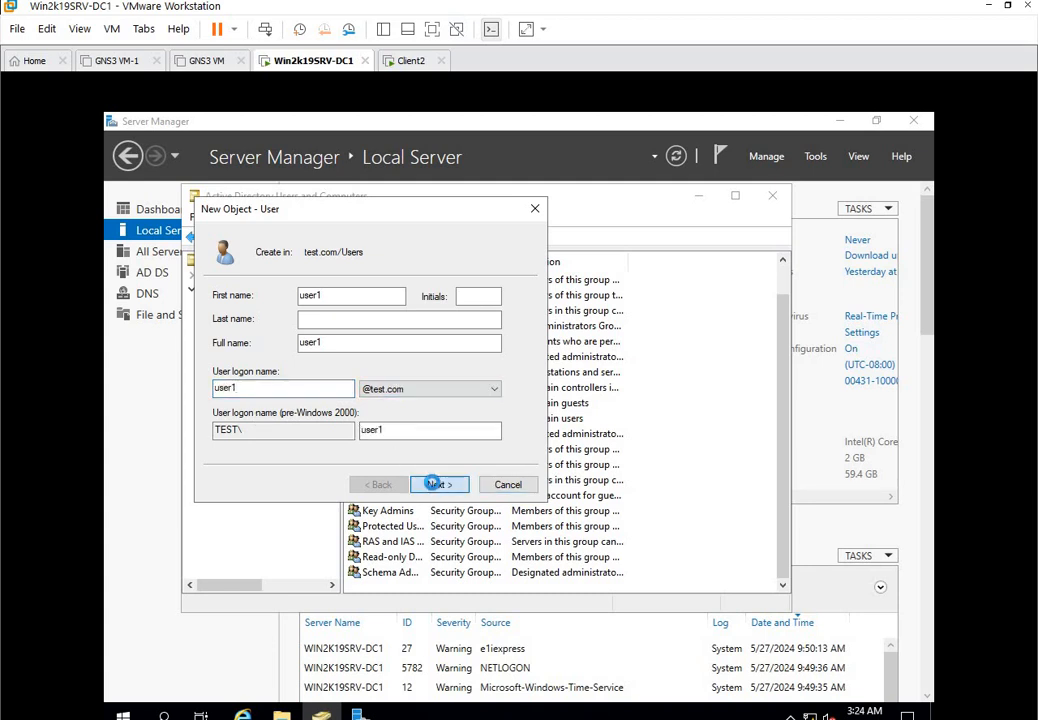
left_click(439, 484)
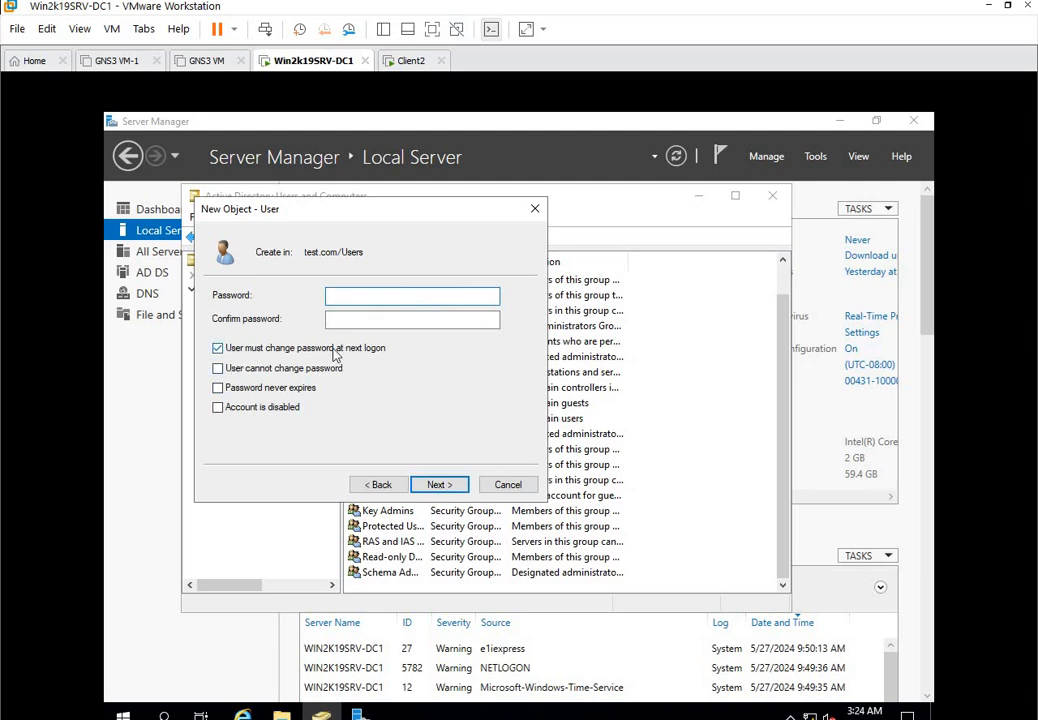
Set user1's password with Password never expires checked and finish the wizard.
left_click(218, 352)
left_click(218, 369)
left_click(219, 388)
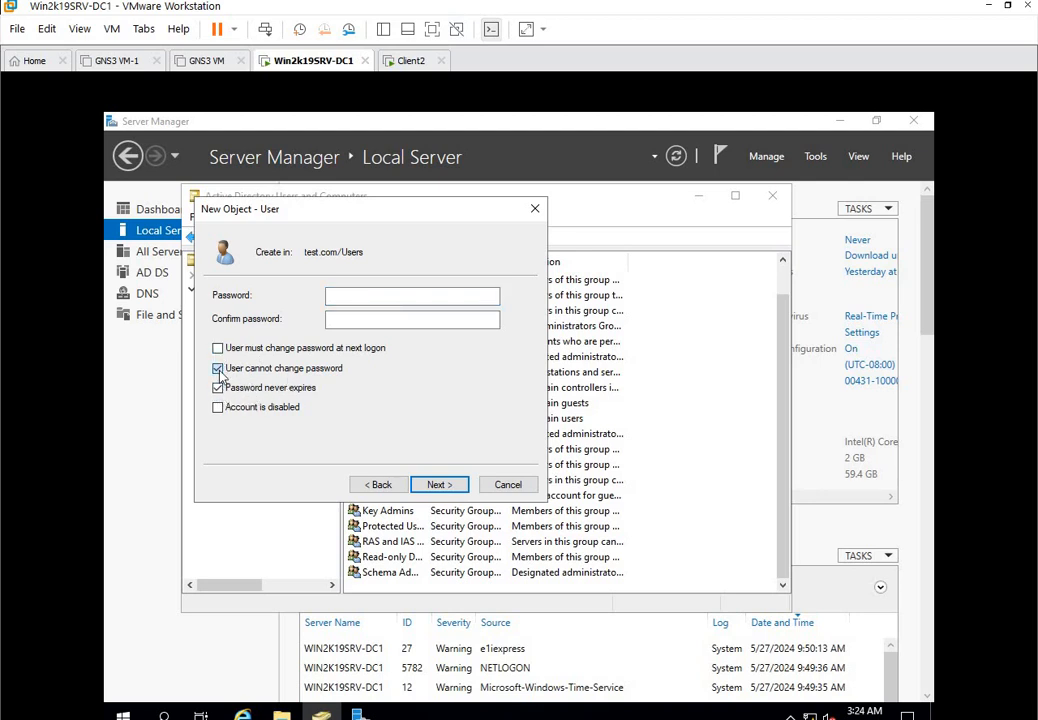
left_click(218, 368)
left_click(374, 296)
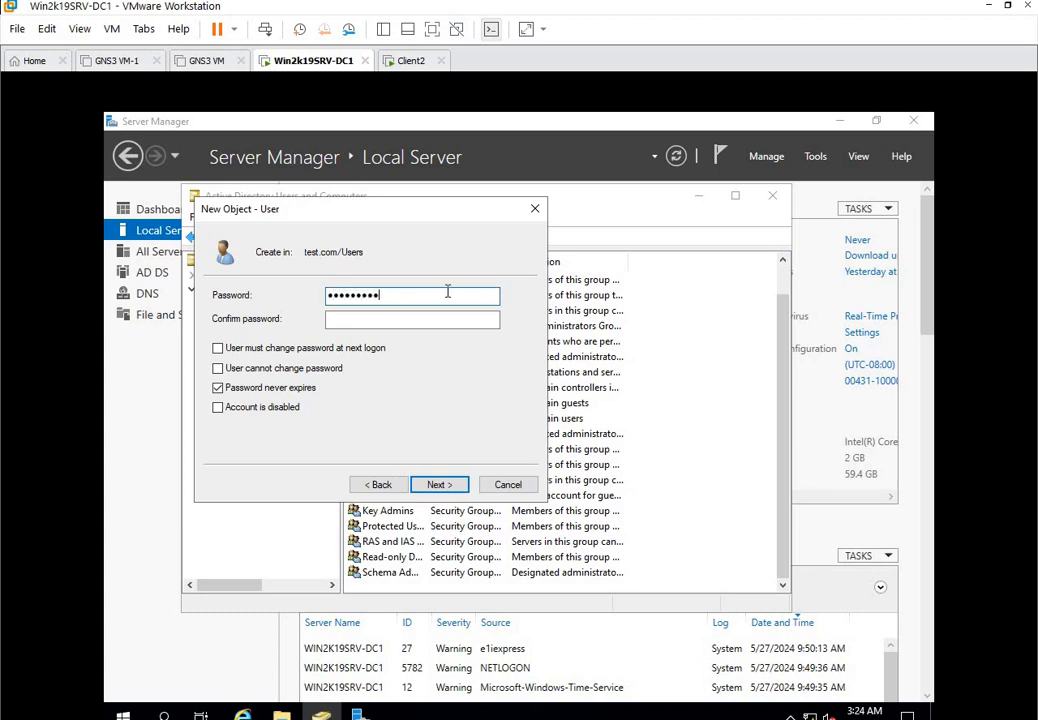
left_click(426, 318)
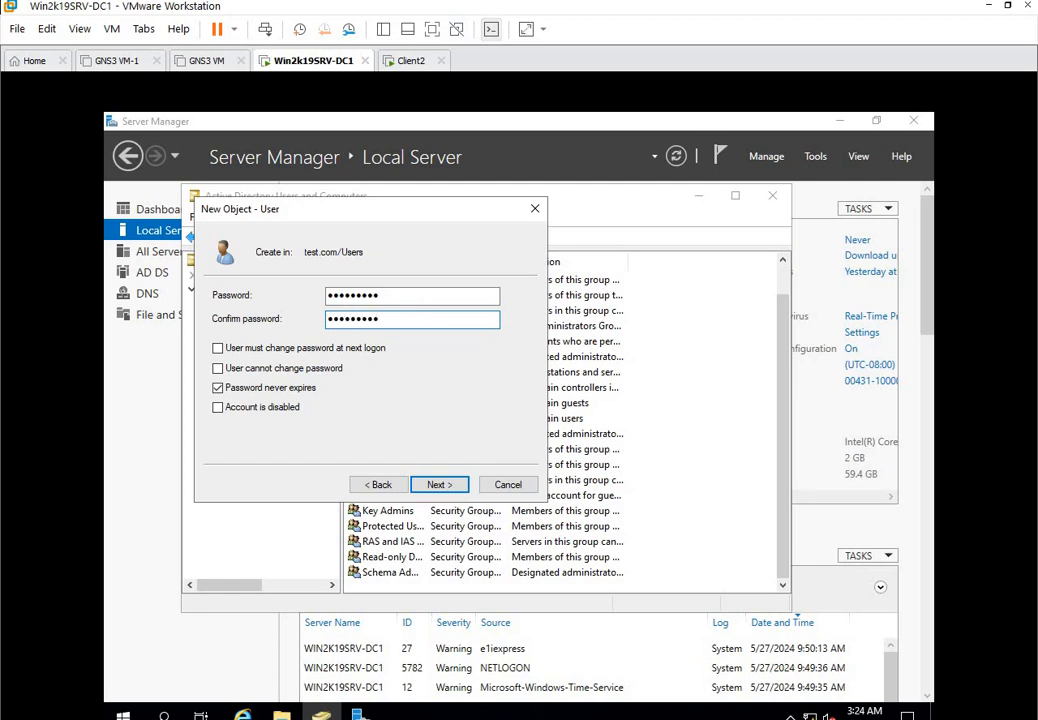
left_click(437, 485)
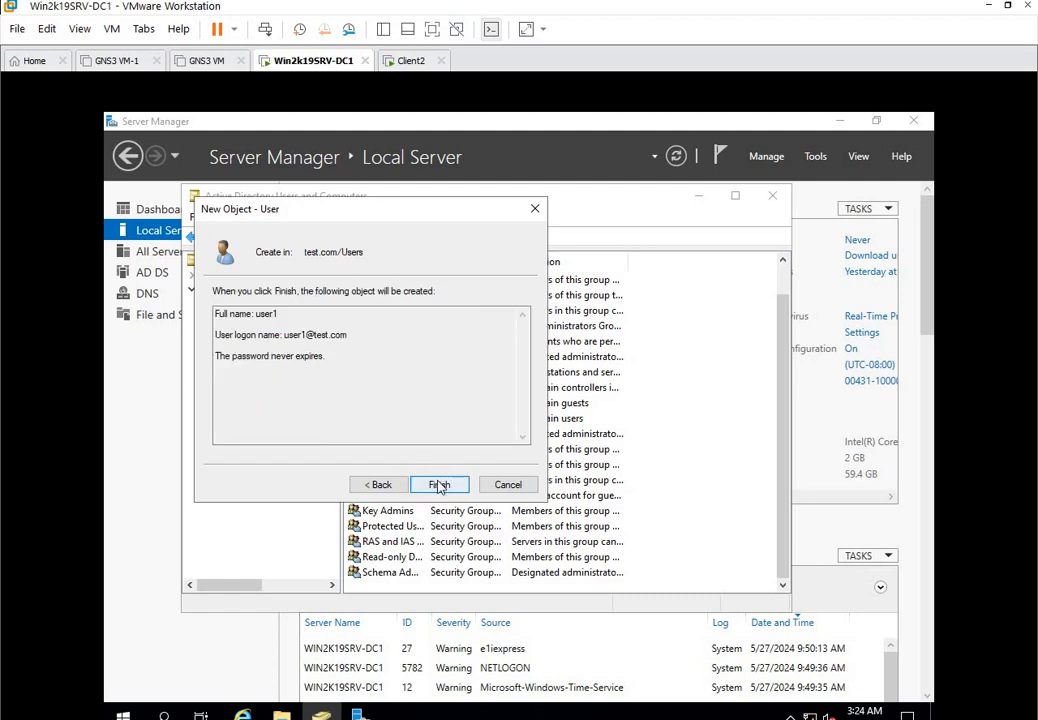
key("Return")
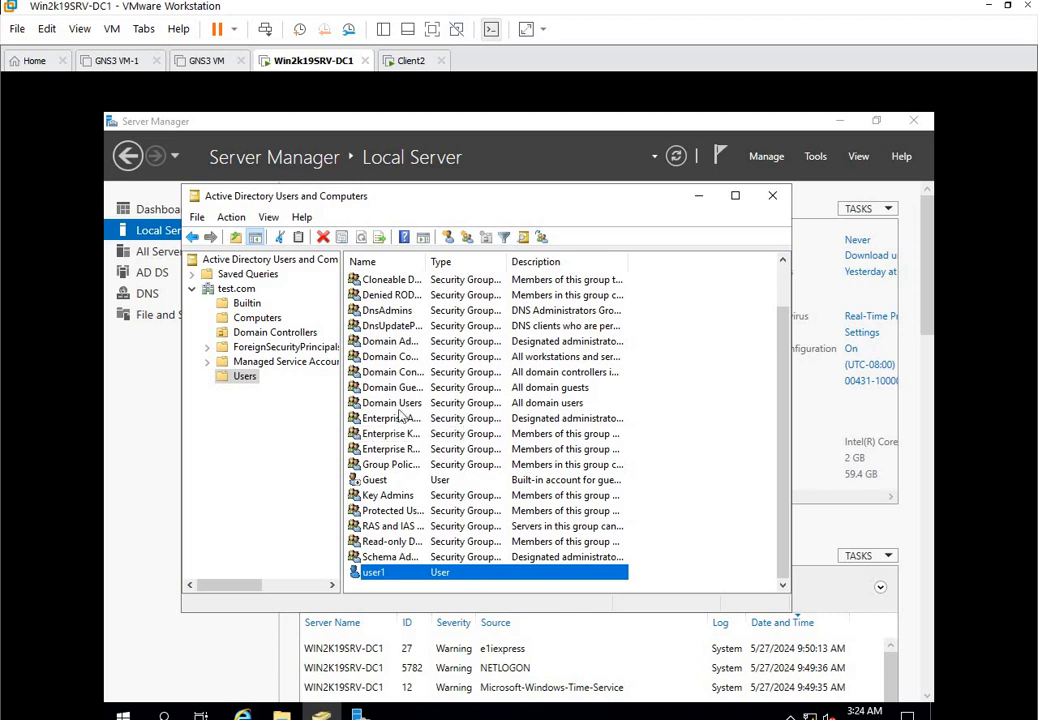
Create a group named sales with Global scope and Security type.
left_click(466, 238)
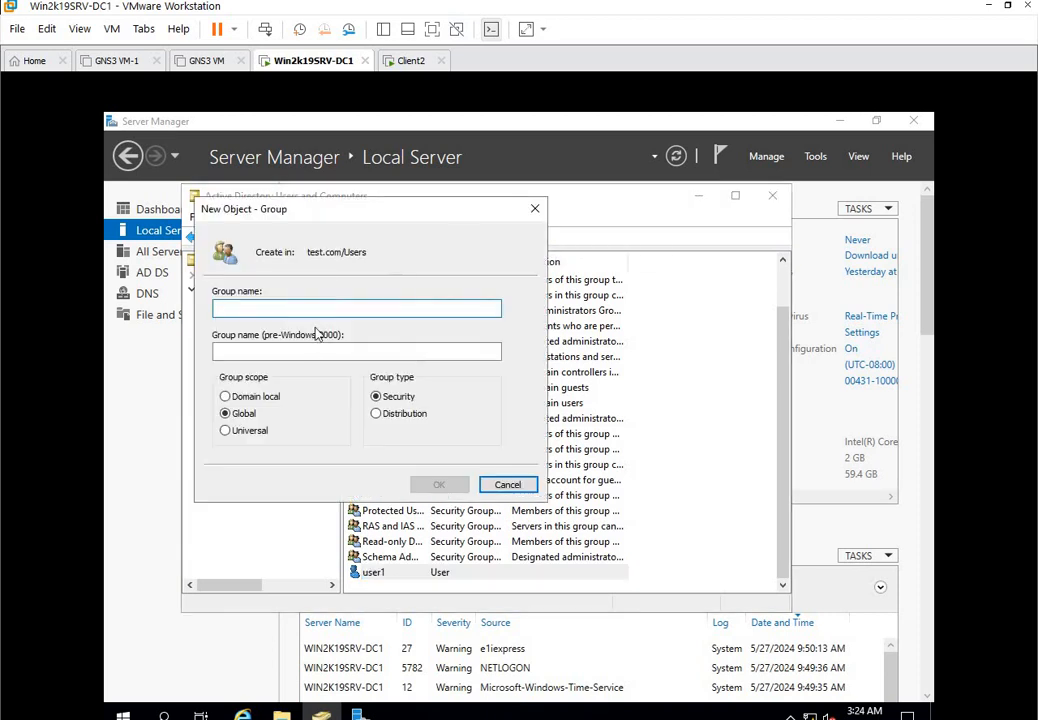
type("sales")
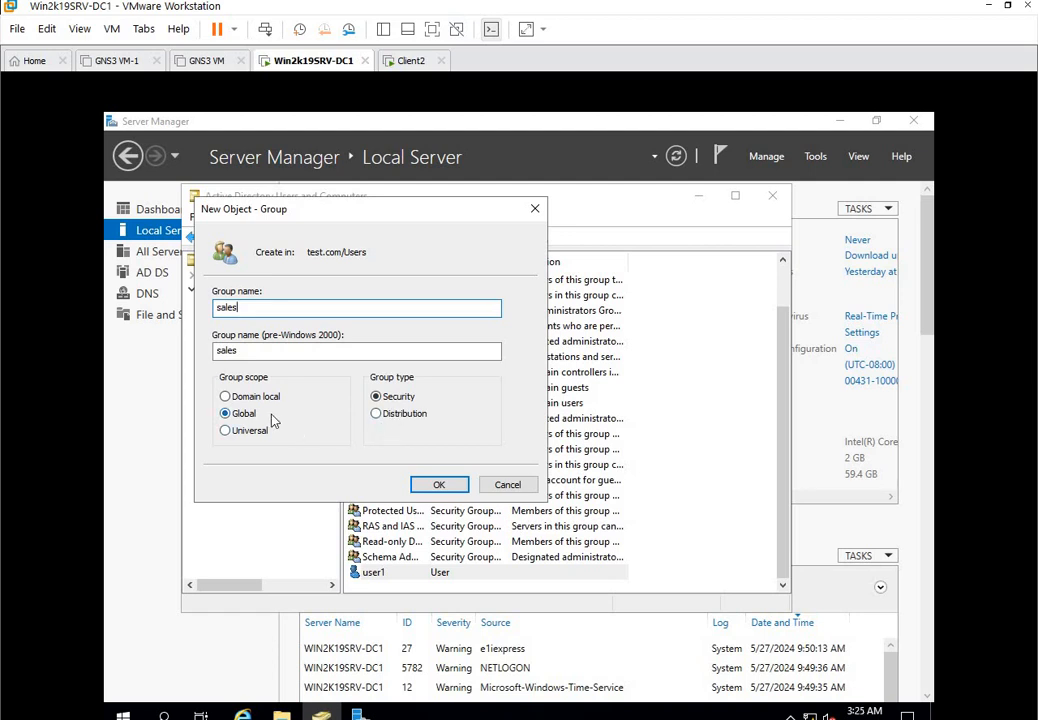
left_click(428, 483)
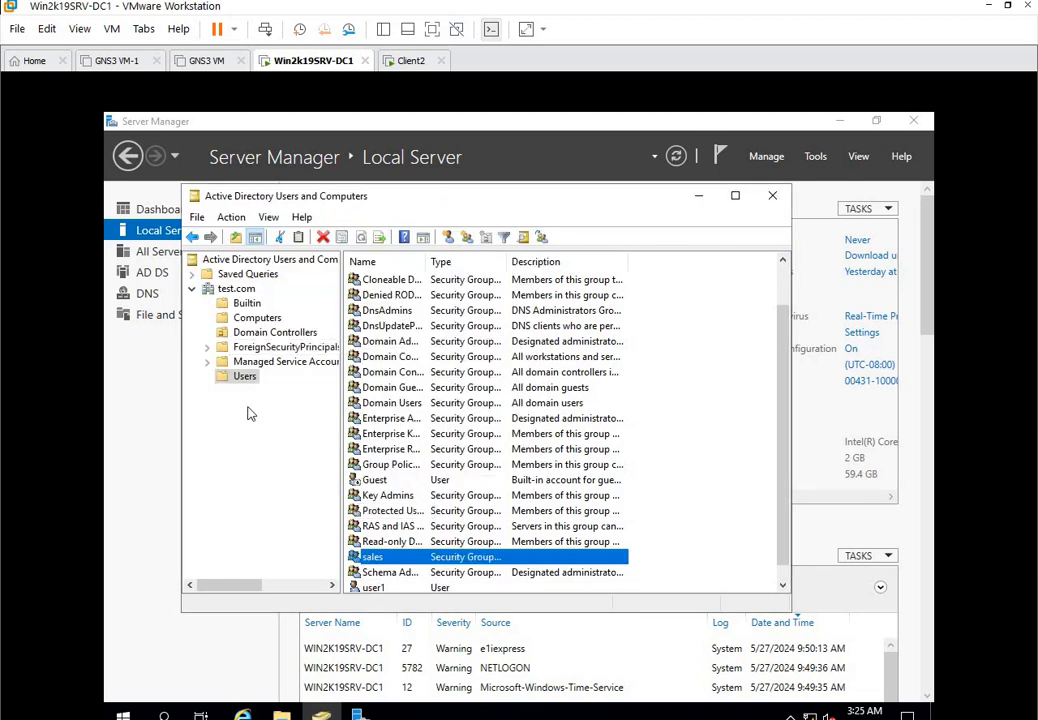
scroll(250, 413, "down", 1)
scroll(530, 508, "down", 2)
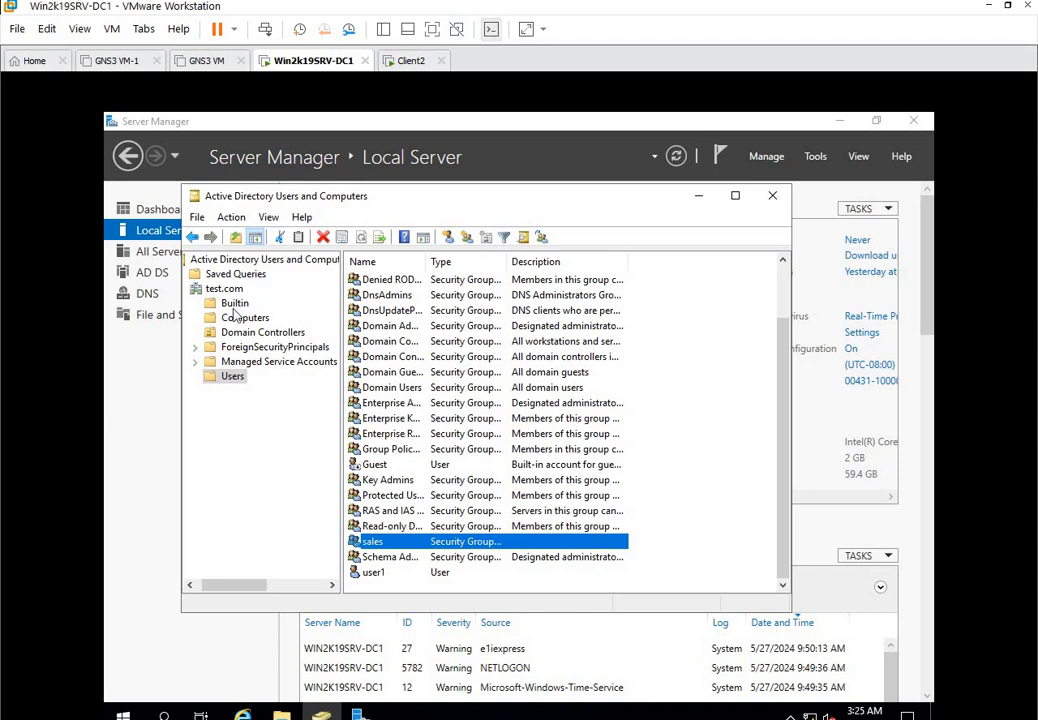
Create the organizational unit ABCinfotech under test.com.
left_click(192, 237)
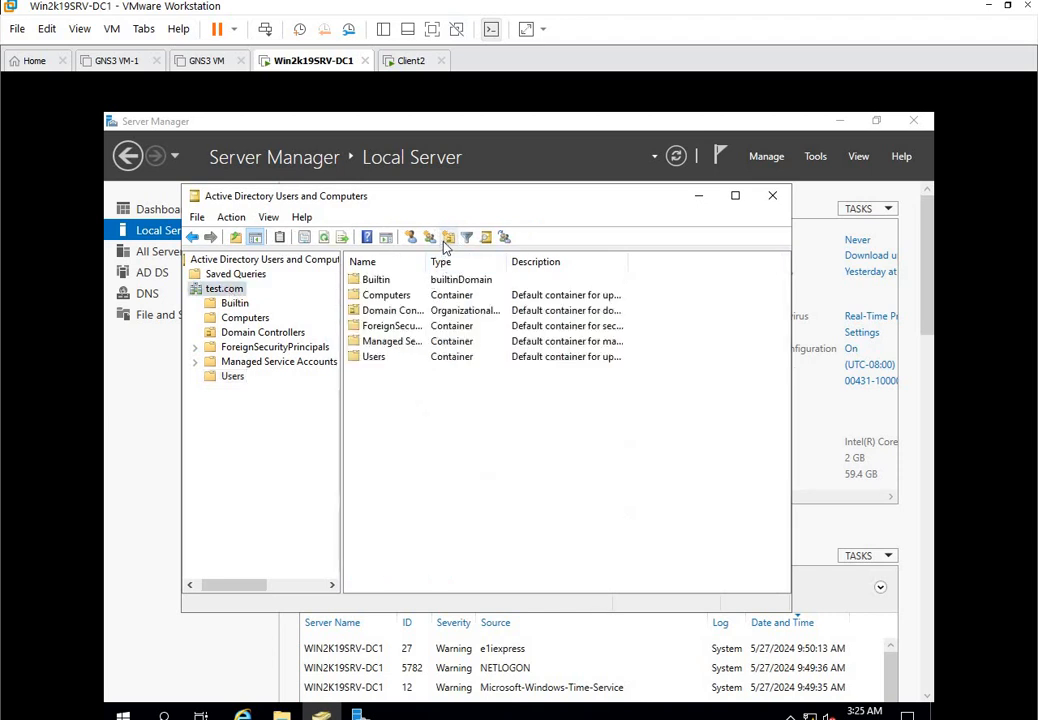
left_click(448, 239)
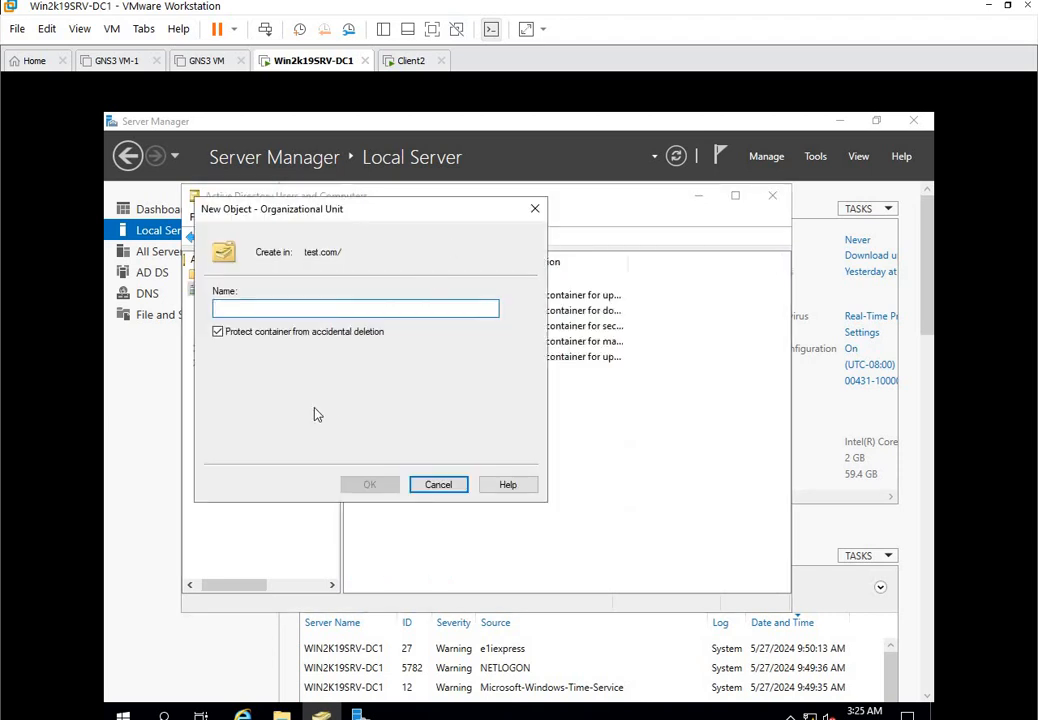
type("in")
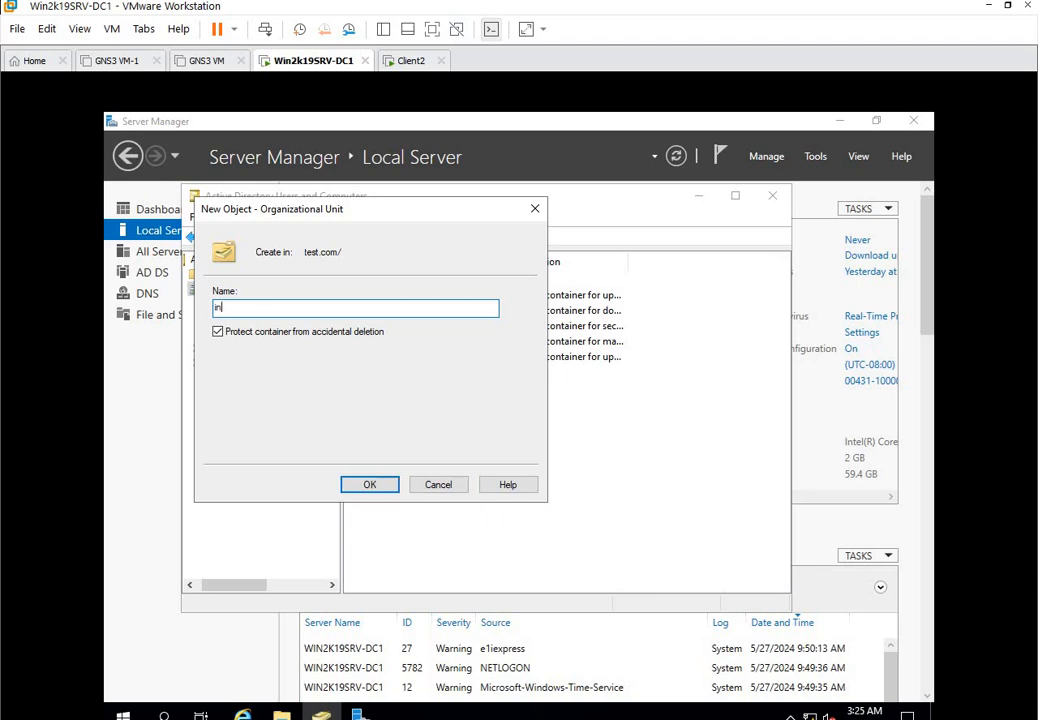
type("fotech")
key("Home")
type("ABC")
left_click(365, 485)
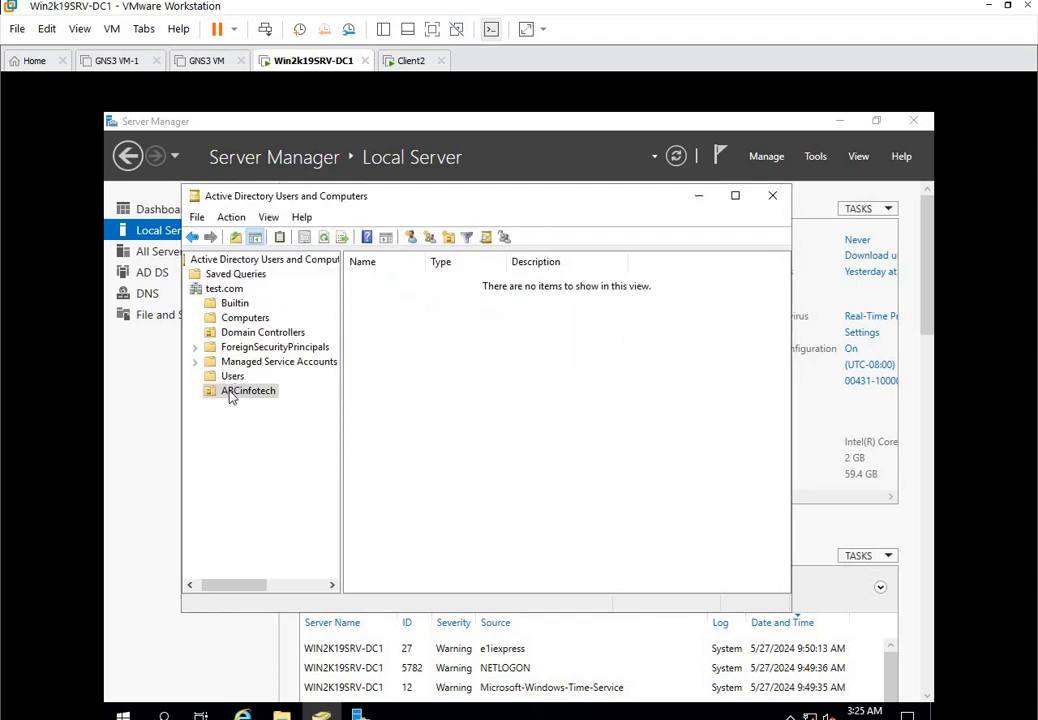
Cancel the New User form and reopen the Users container.
left_click(410, 240)
left_click(507, 484)
left_click(220, 289)
double_click(356, 355)
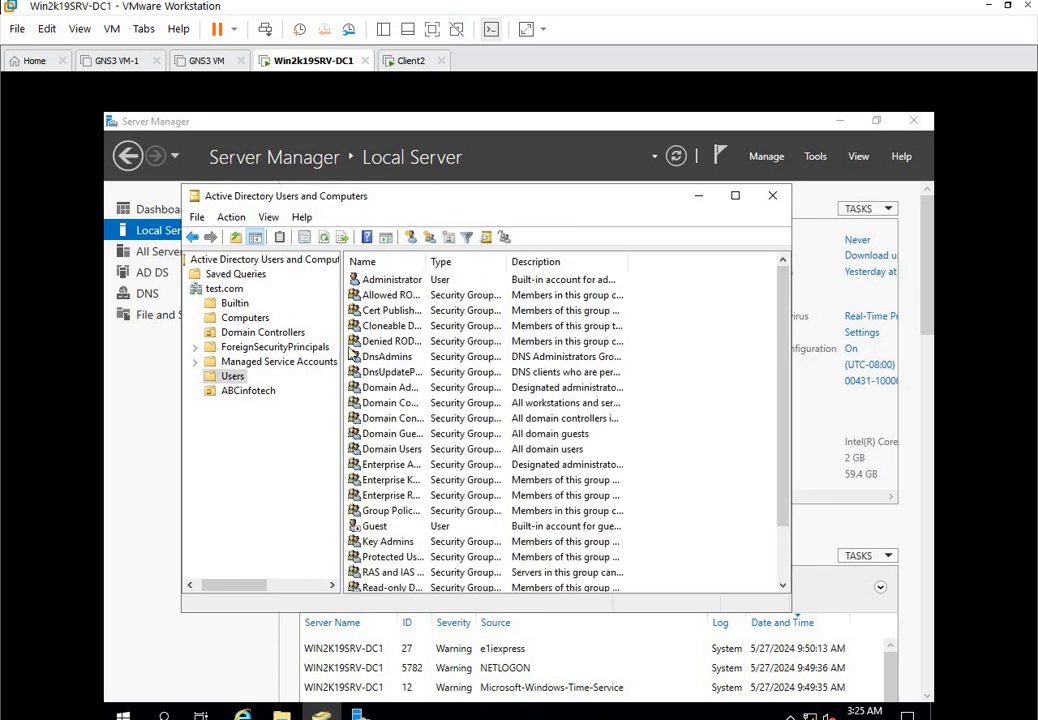
Move user1 into the ABCinfotech OU.
scroll(348, 355, "down", 2)
left_click(375, 557)
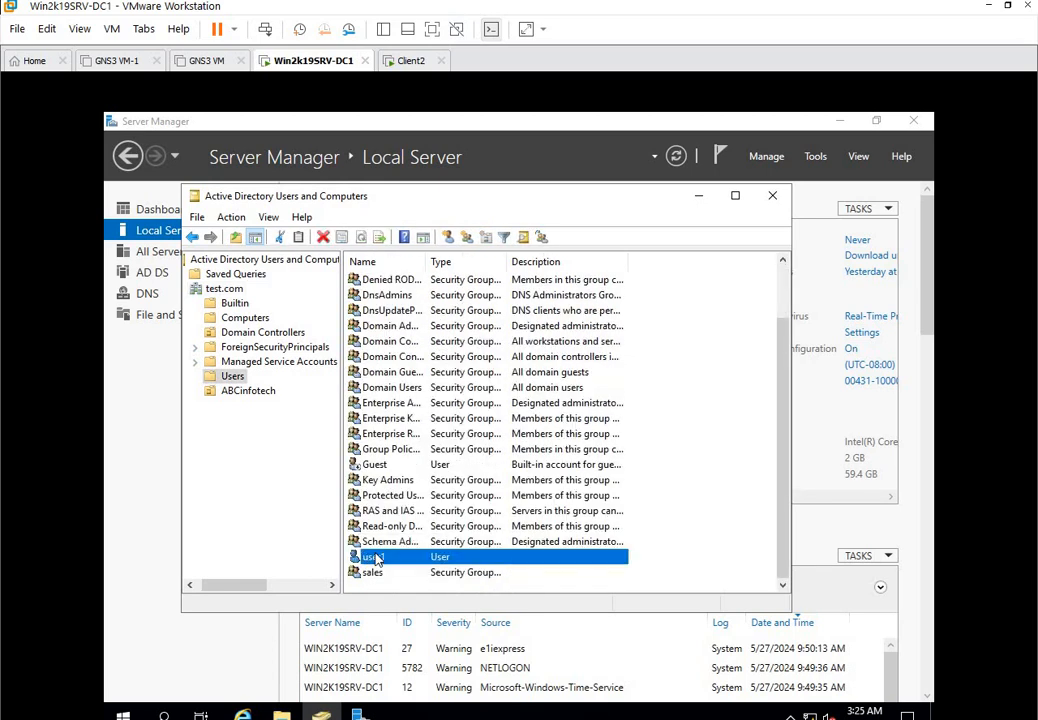
right_click(376, 559)
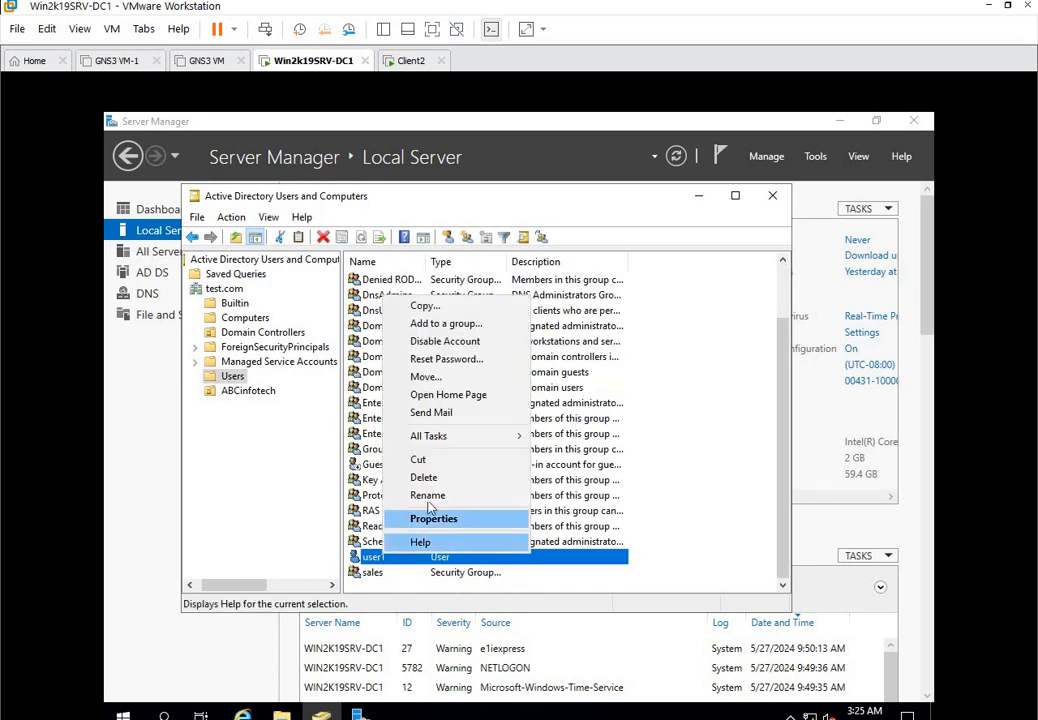
left_click(452, 385)
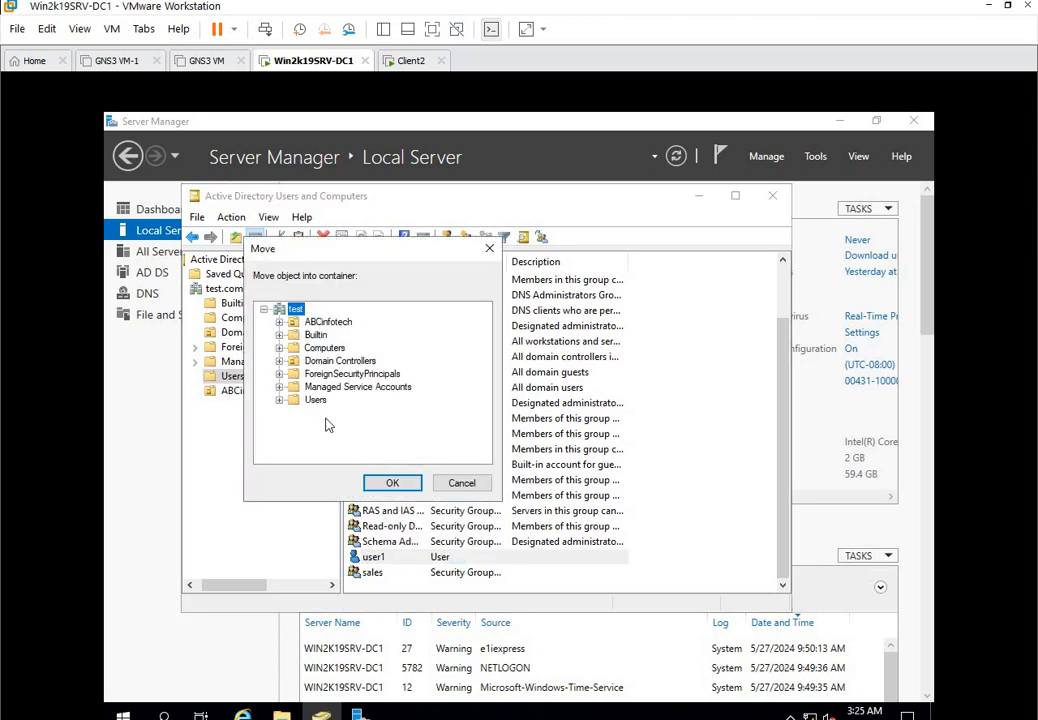
left_click(334, 323)
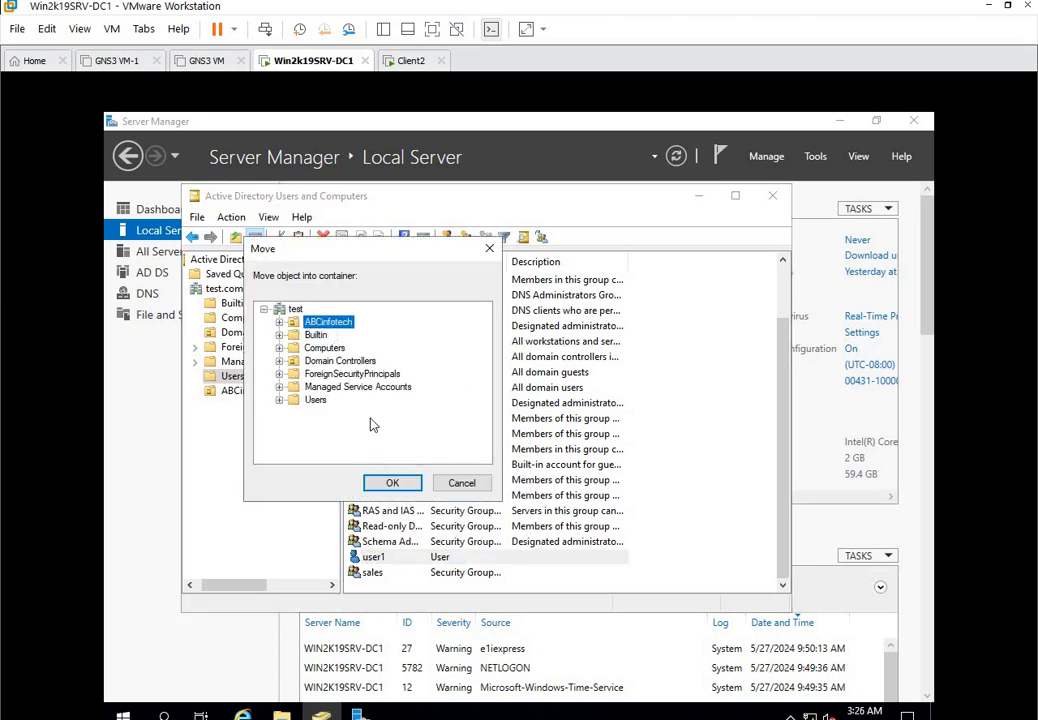
left_click(392, 482)
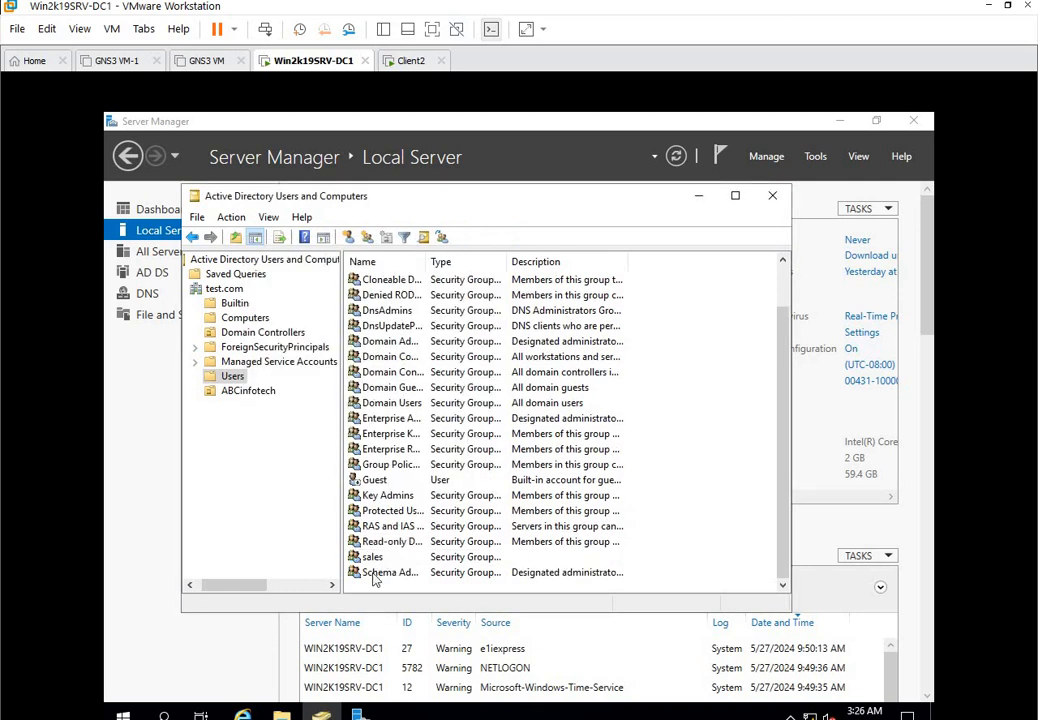
Move the sales group into ABCinfotech, view the OU's contents, and close Active Directory Users and Computers.
right_click(372, 557)
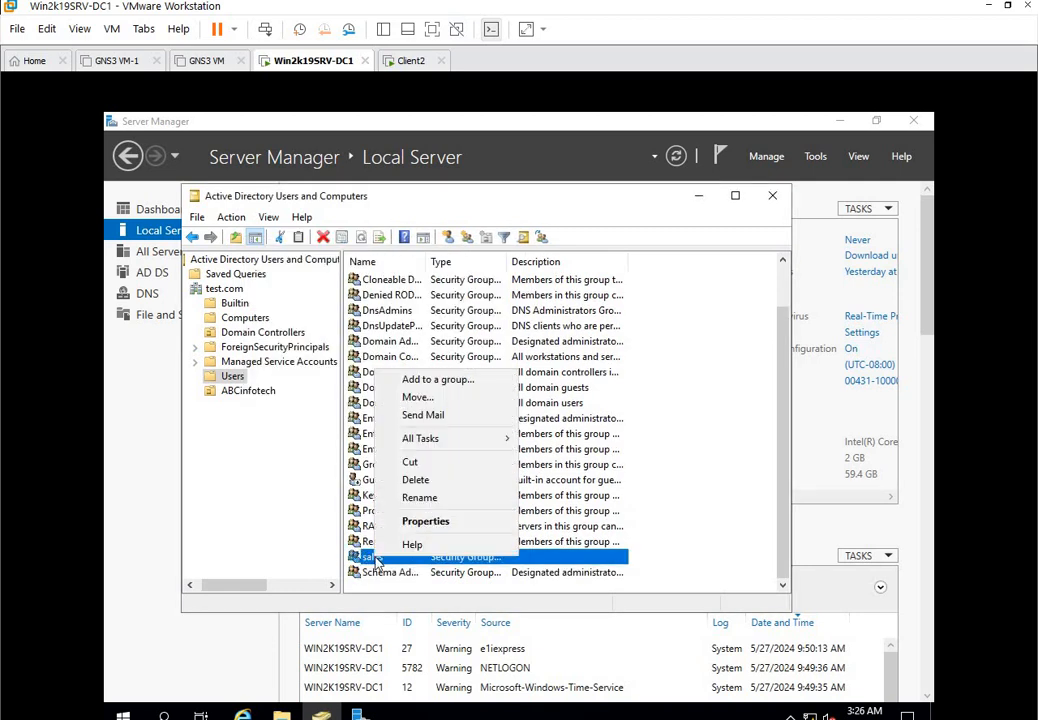
left_click(427, 398)
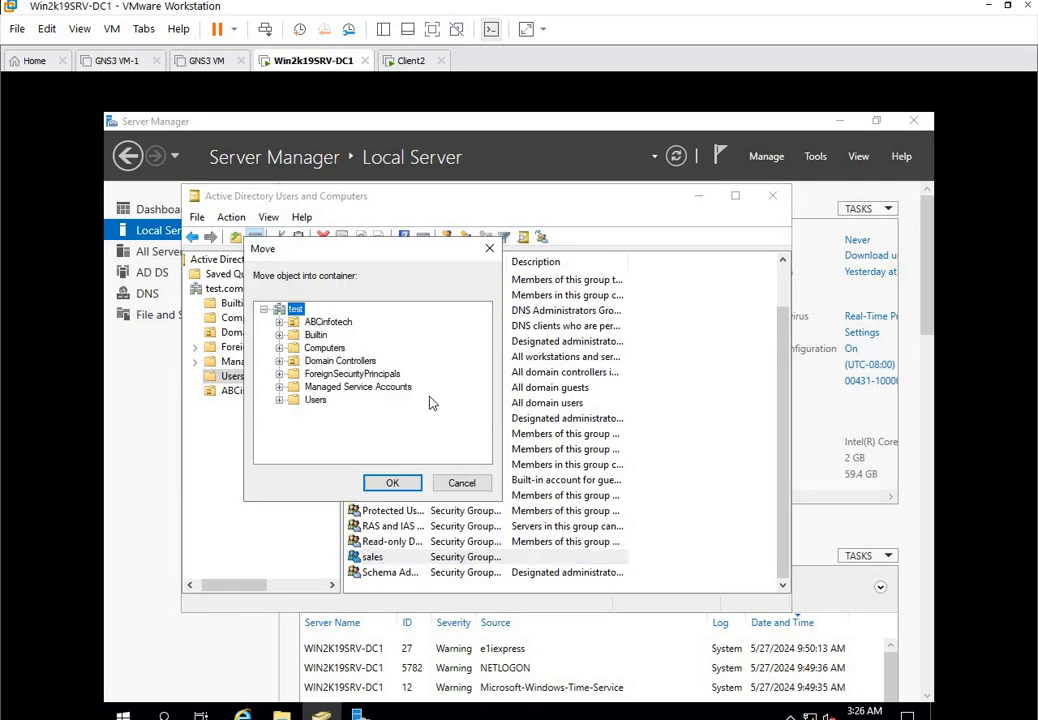
left_click(328, 322)
left_click(392, 483)
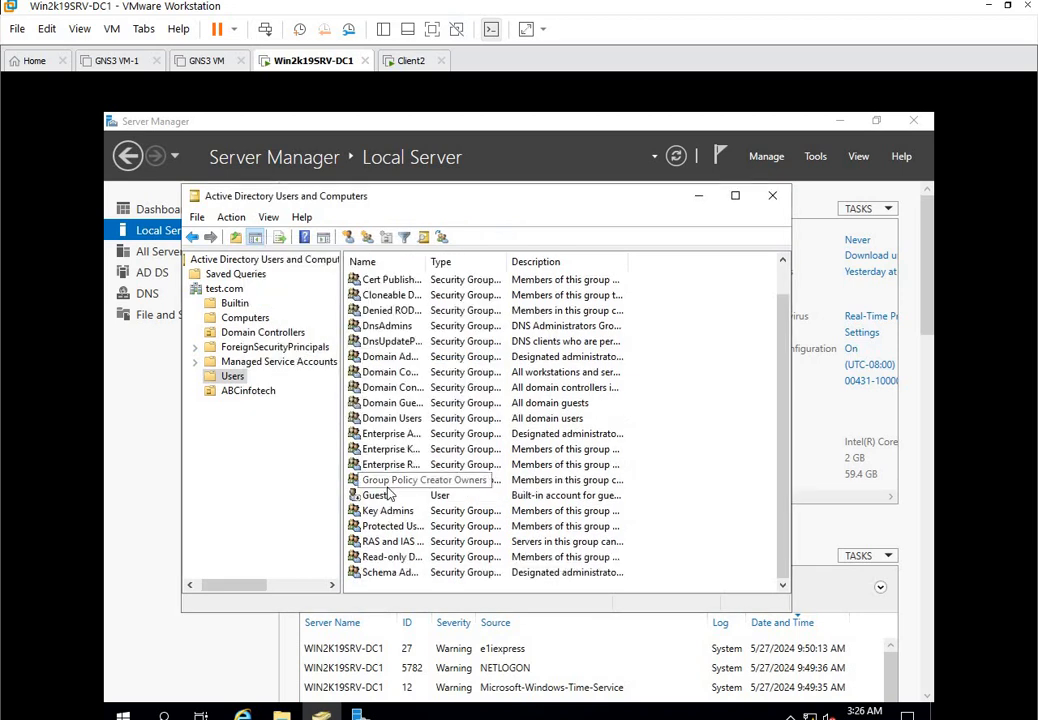
left_click(258, 390)
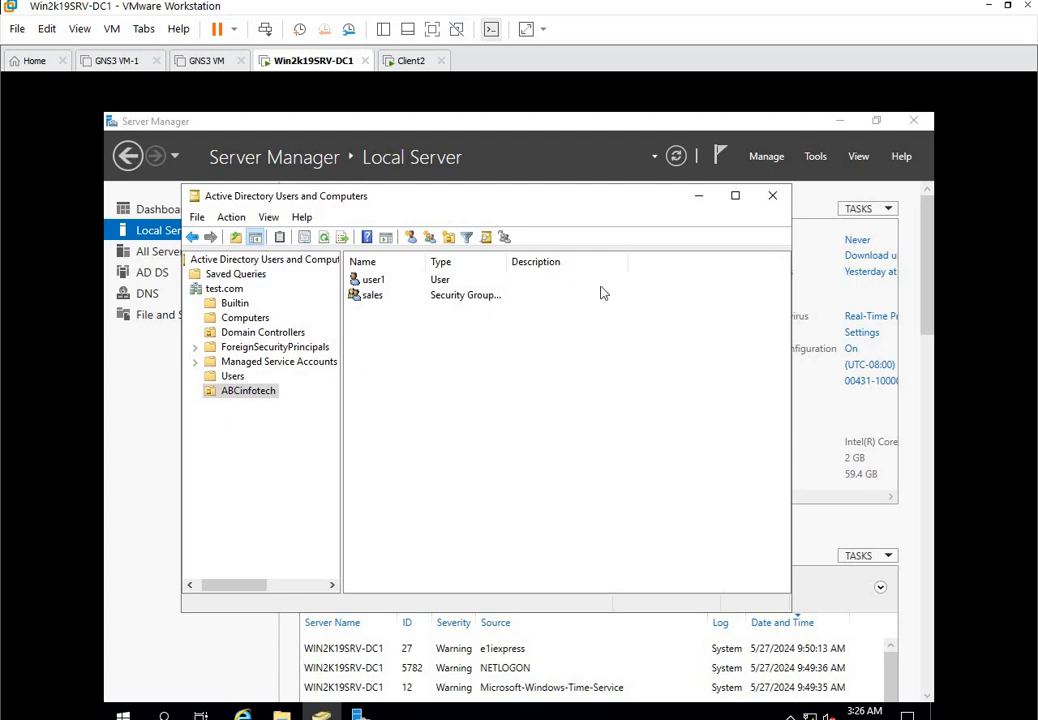
left_click(774, 199)
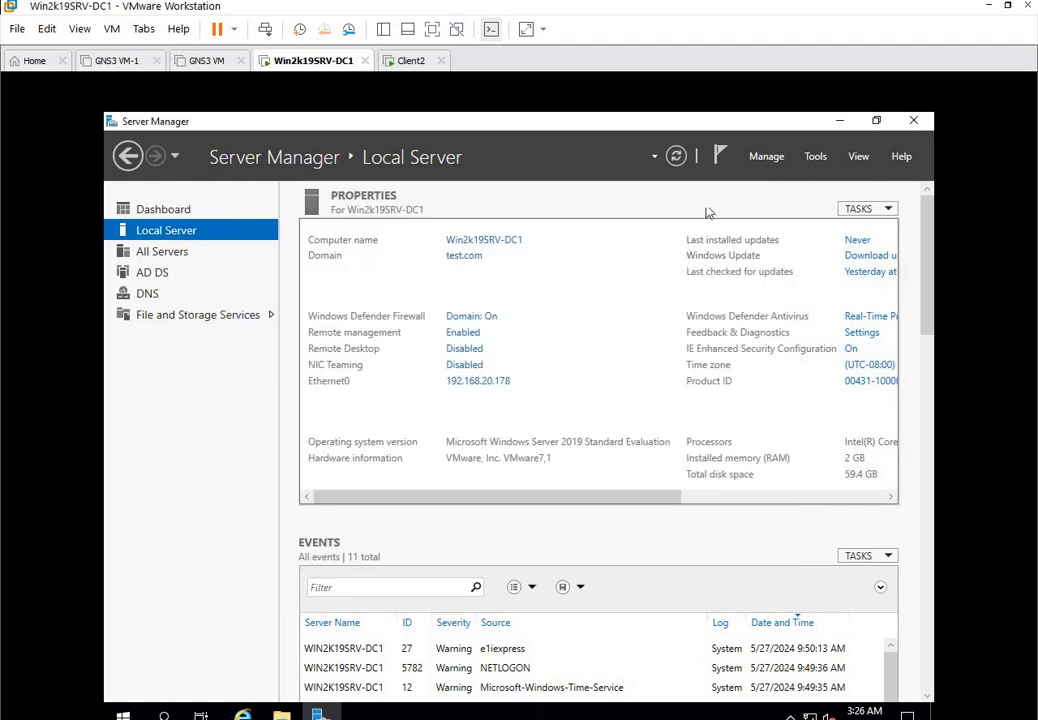
On Client2, switch to Other user and sign in as test\user1 with the account password.
left_click(411, 60)
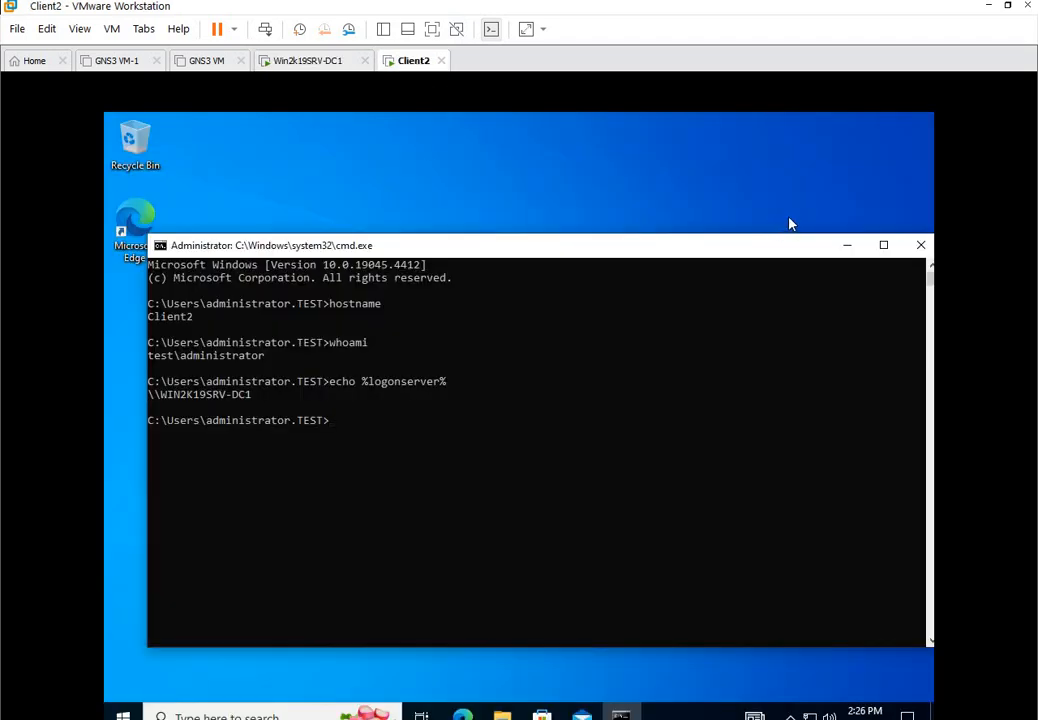
left_click(265, 29)
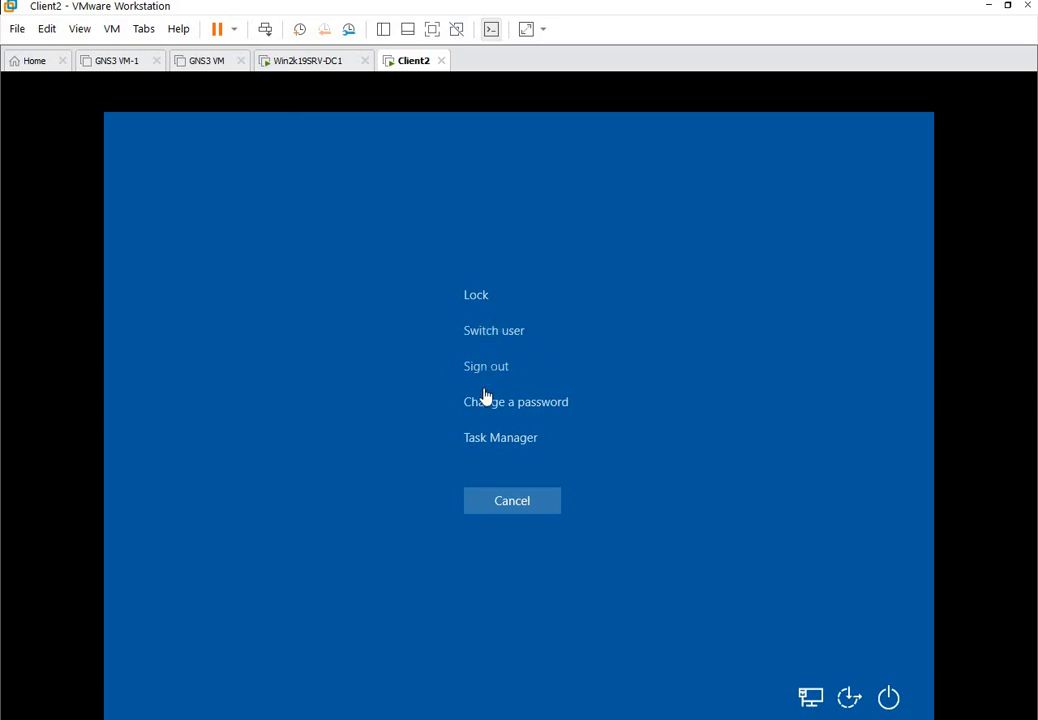
left_click(492, 332)
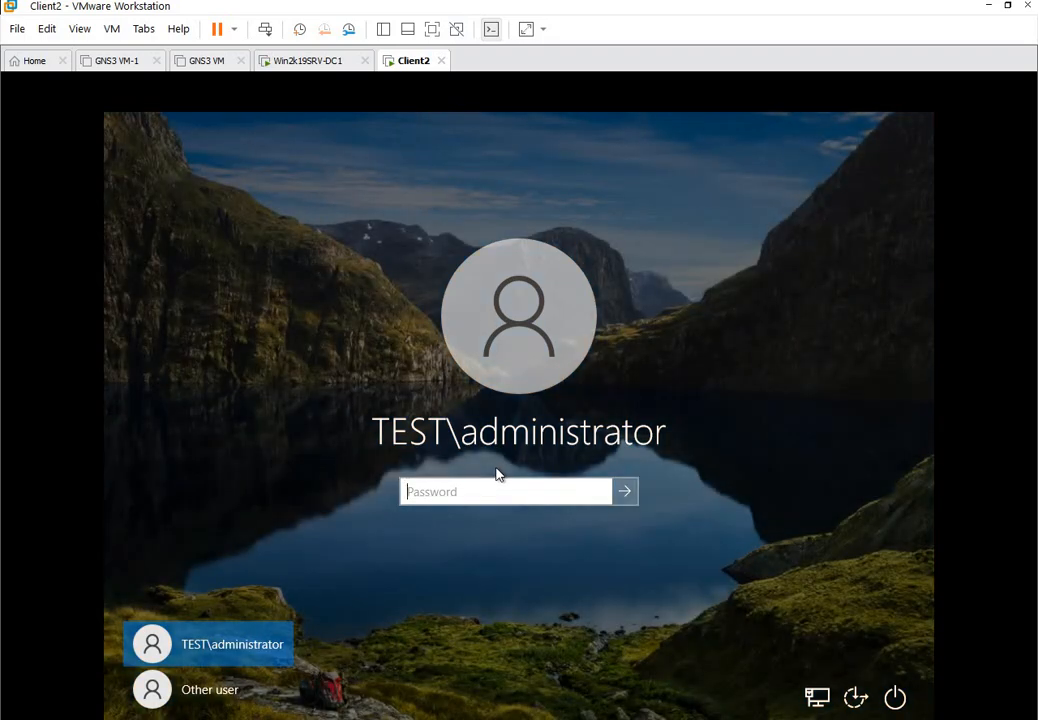
left_click(209, 689)
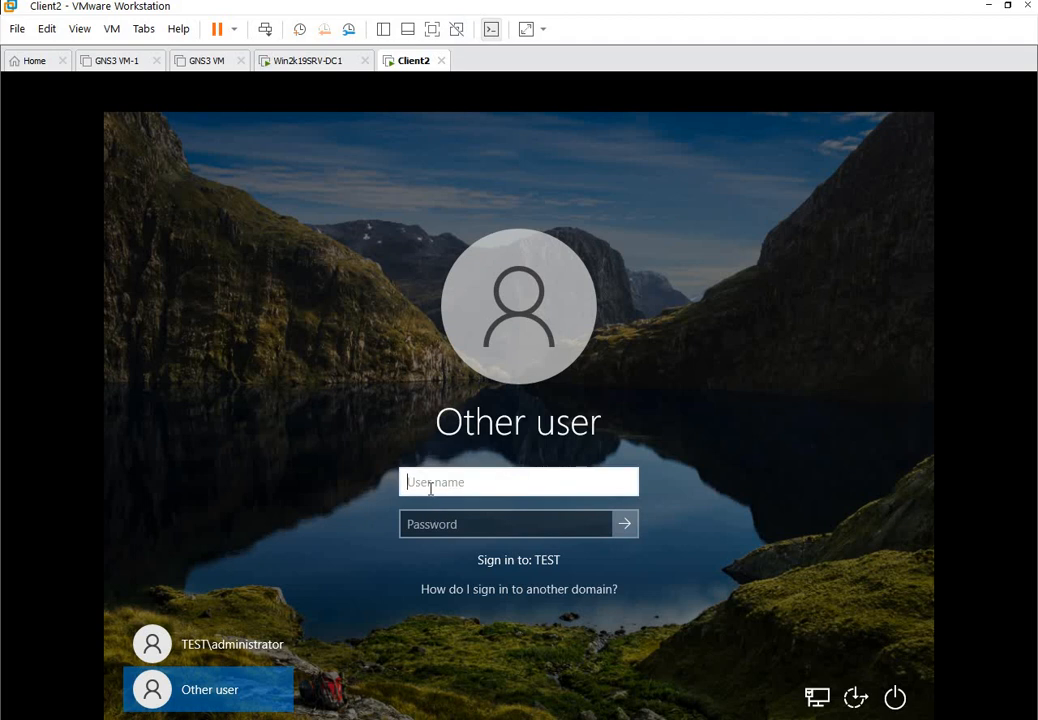
type("test\\")
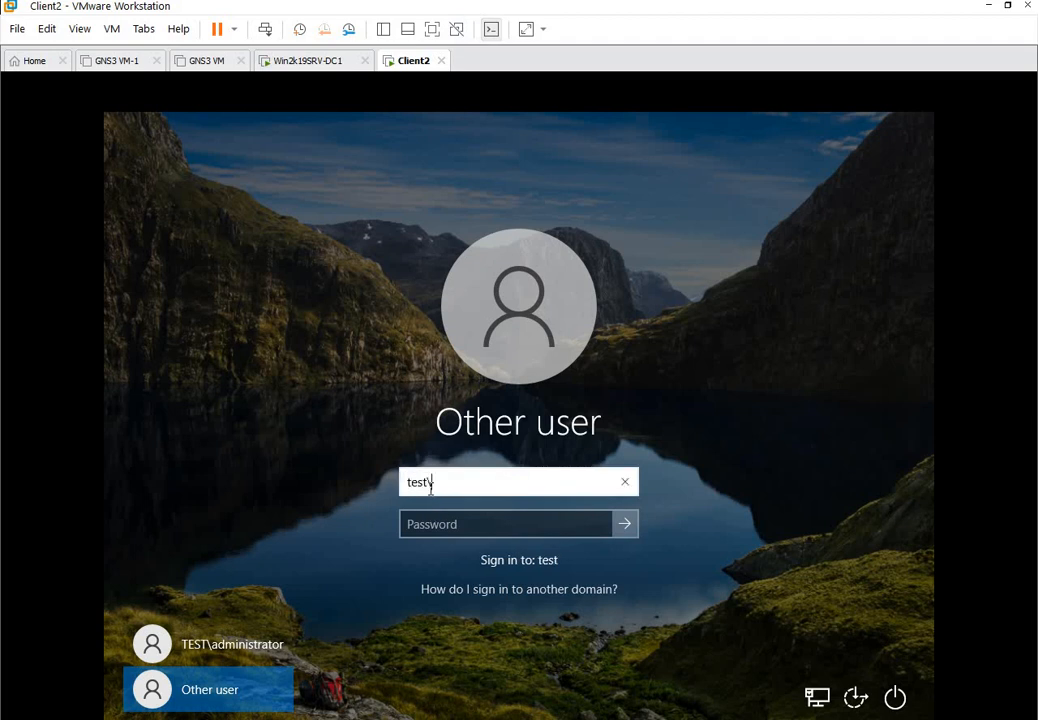
type("user1")
left_click(456, 533)
type("******")
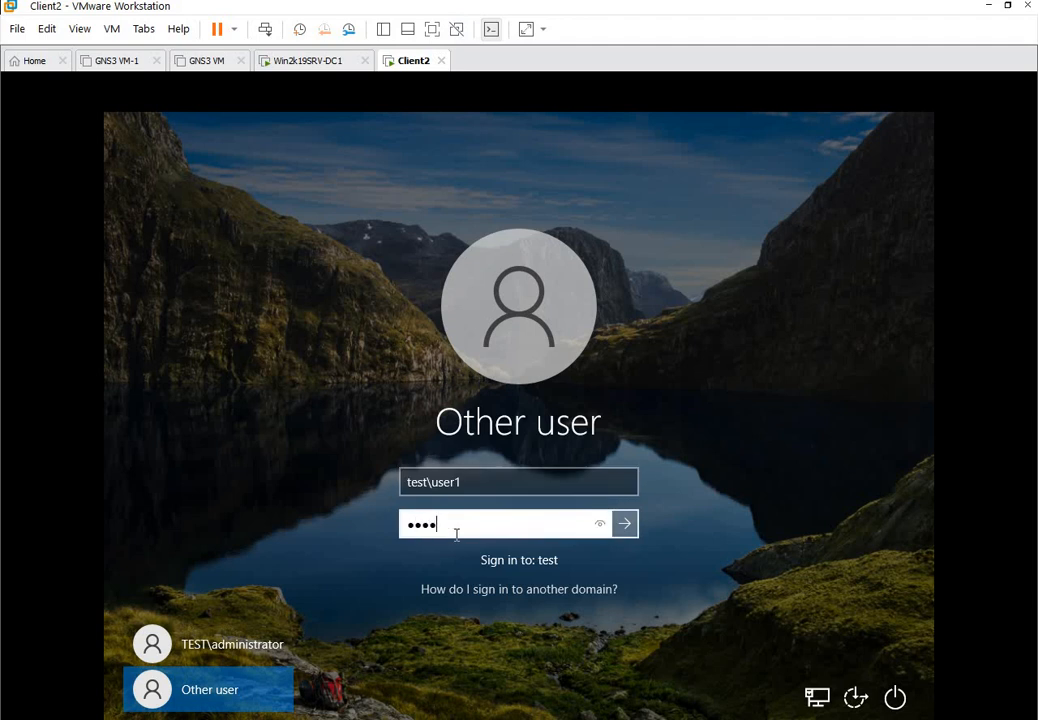
type("***")
key("Return")
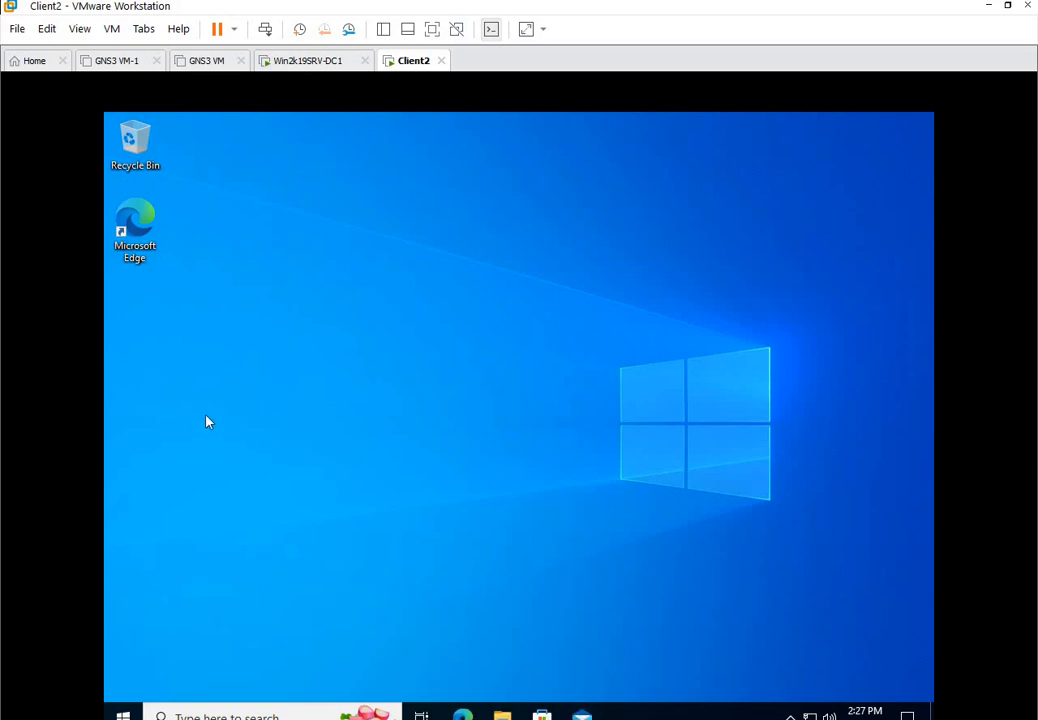
Run whoami and echo %logonserver% in cmd, confirming test\user1 was authenticated by WIN2K19SRV-DC1.
key("super+r")
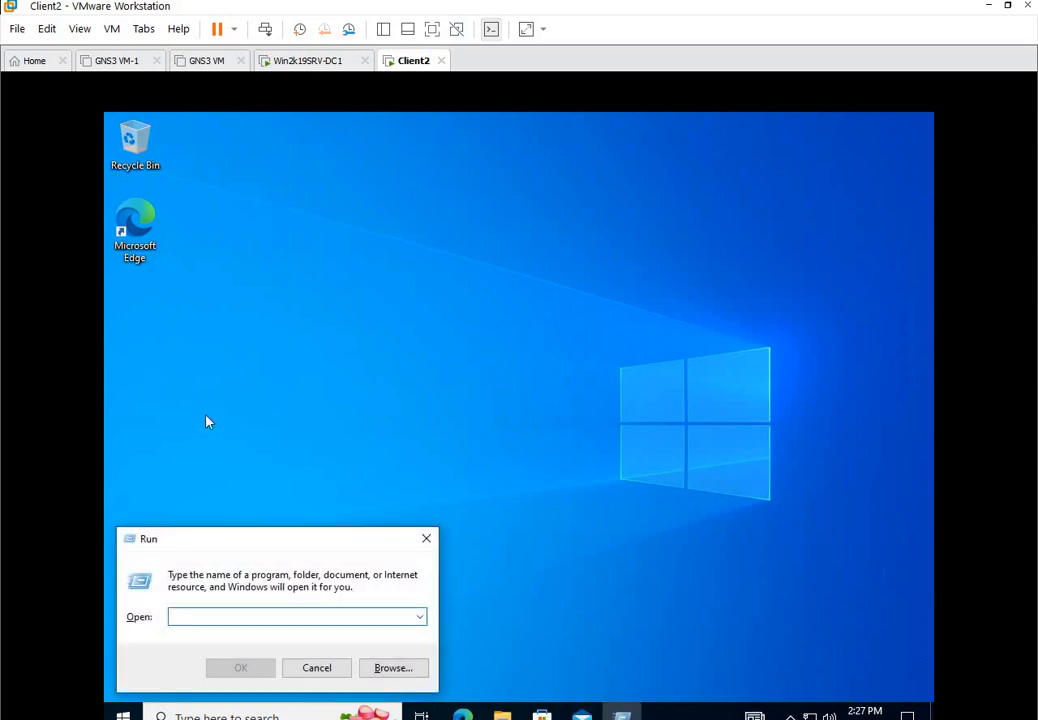
type("cmd")
key("Return")
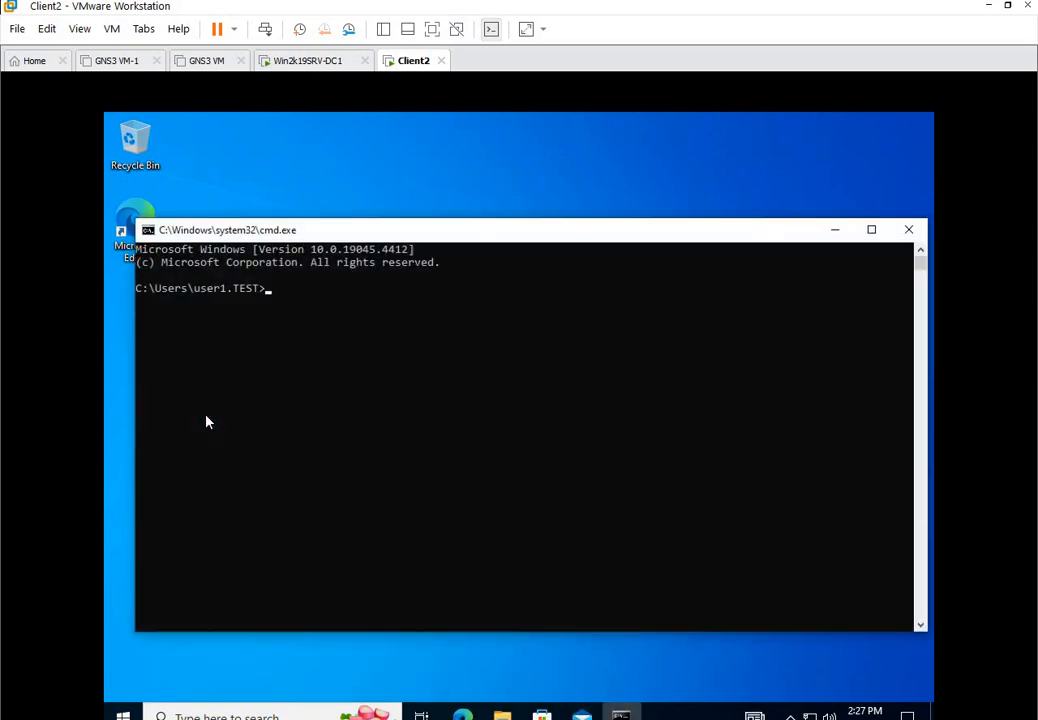
type("whoami")
key("Return")
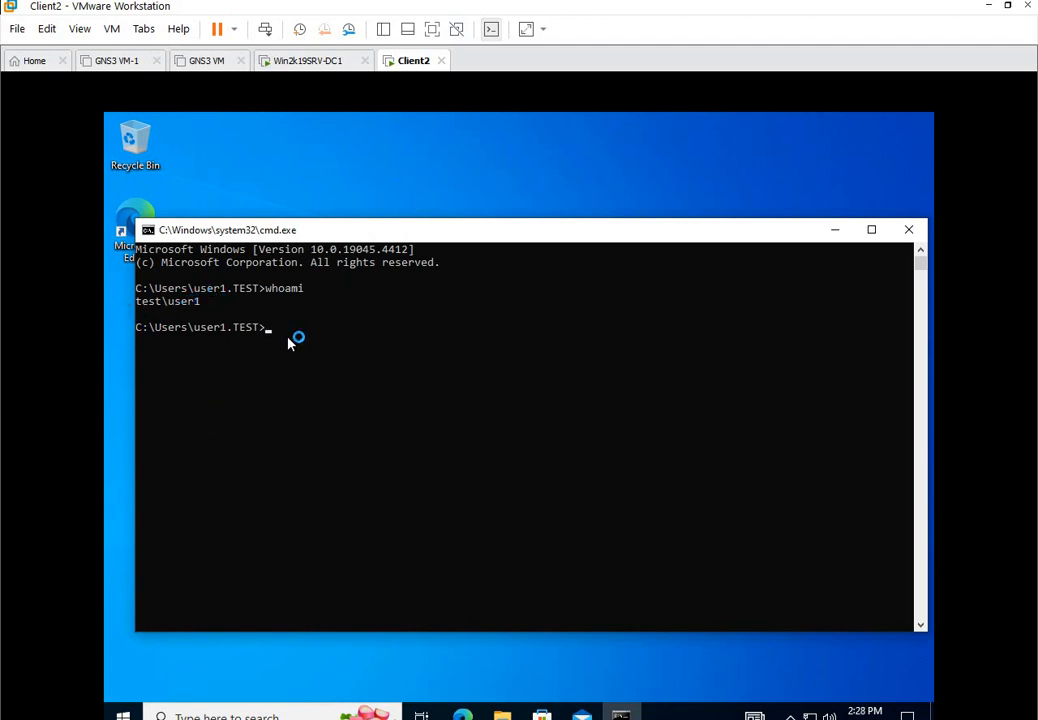
type("echo %logonserver%")
key("Return")
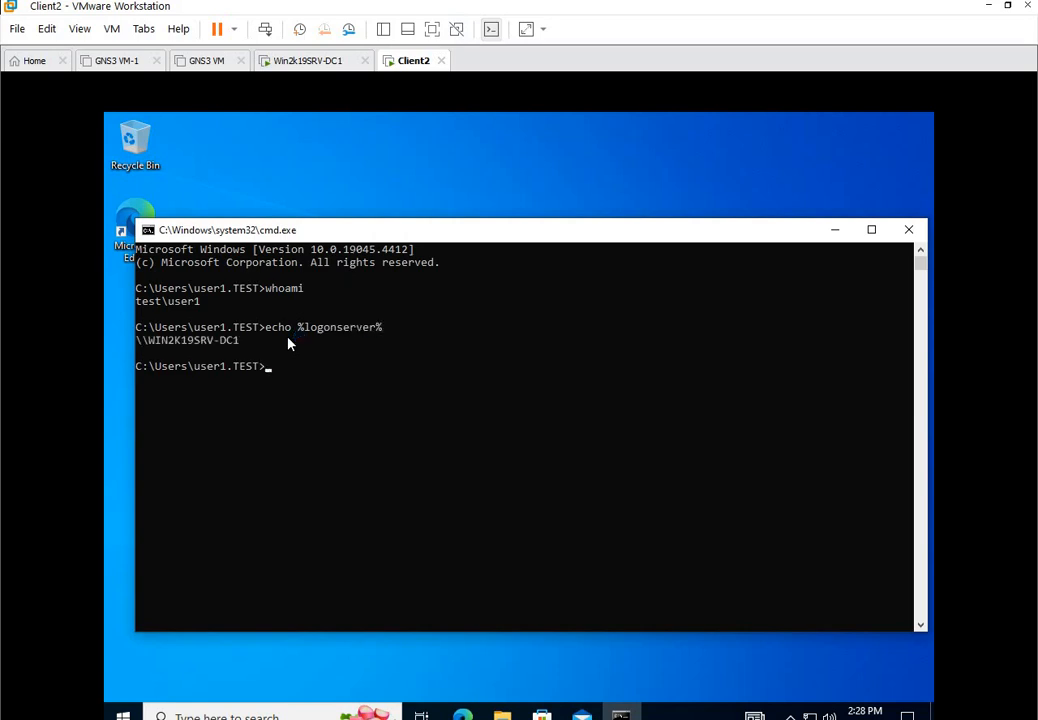